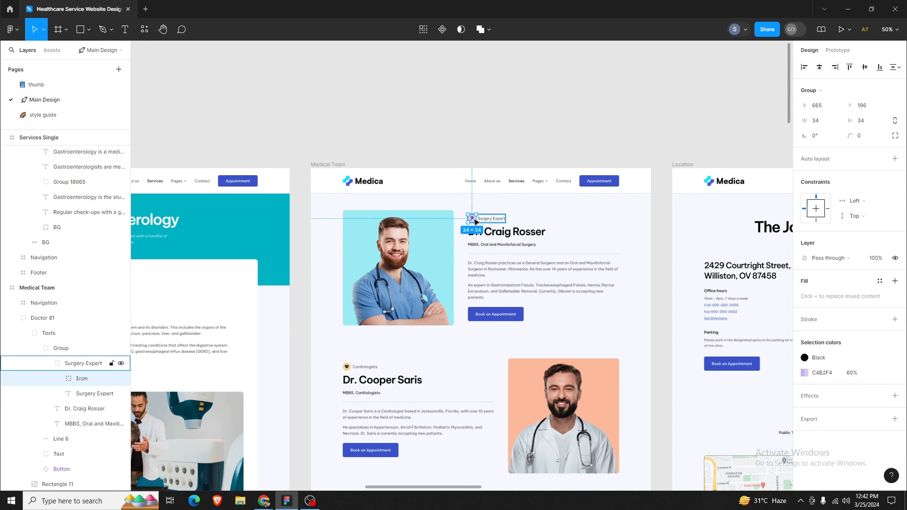
Step: Export the Surgery Expert badge icon as a PNG into the web healthcare folder
{"action": "scroll", "coordinate": [815, 419], "scroll_direction": "down", "scroll_amount": 2}
{"action": "scroll", "coordinate": [816, 418], "scroll_direction": "down", "scroll_amount": 3}
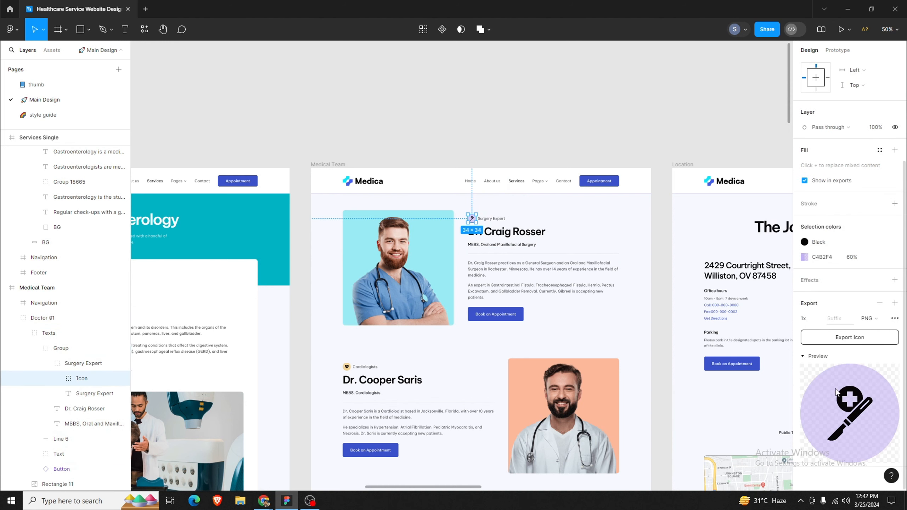
{"action": "left_click", "coordinate": [849, 339]}
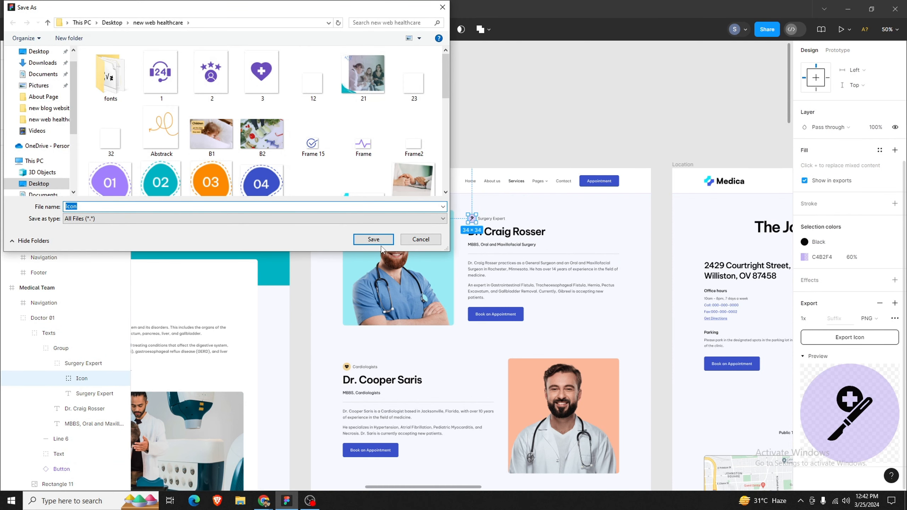
{"action": "left_click", "coordinate": [373, 240]}
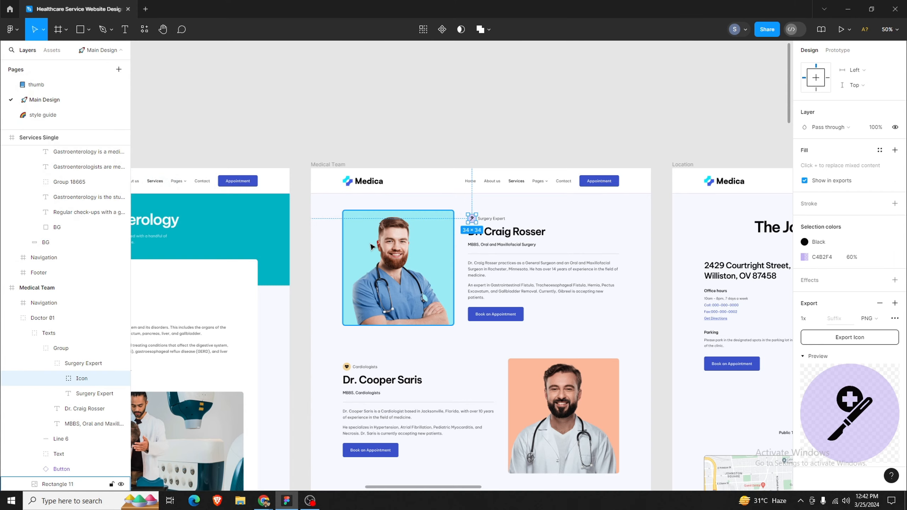
{"action": "left_click", "coordinate": [344, 367]}
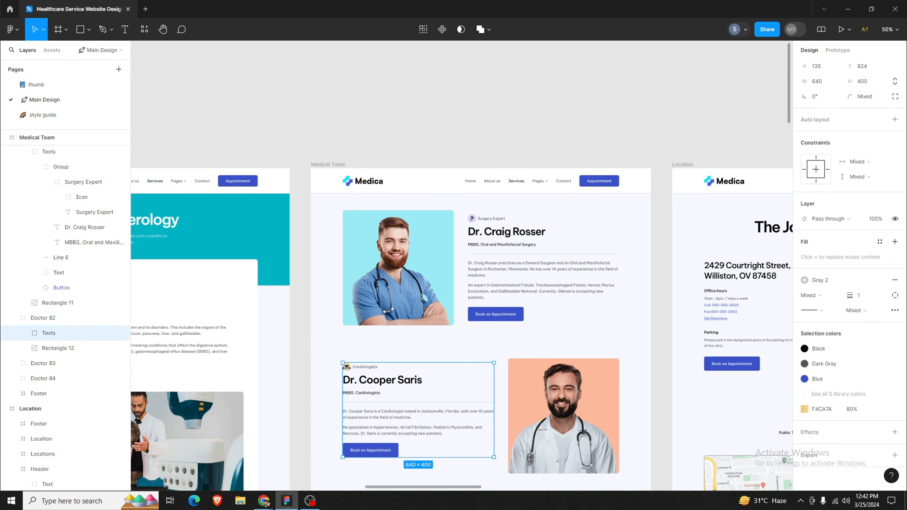
{"action": "double_click", "coordinate": [351, 372]}
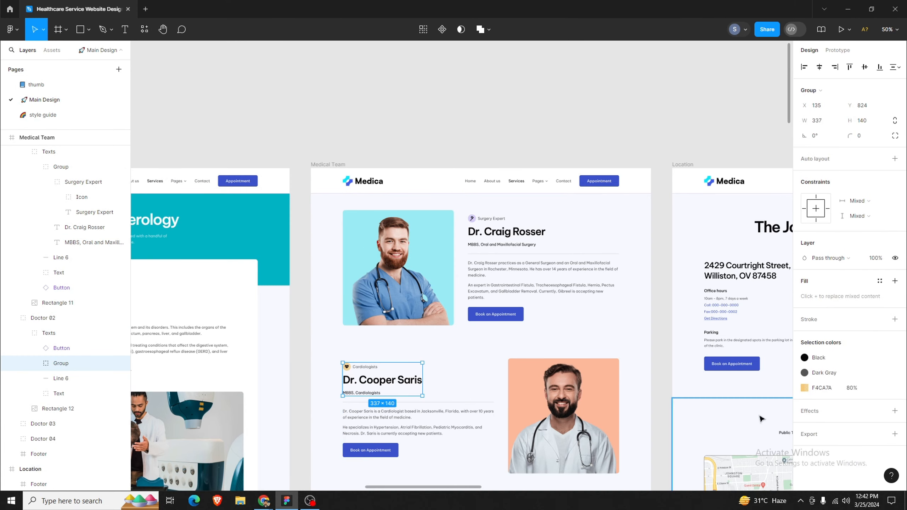
{"action": "double_click", "coordinate": [349, 369]}
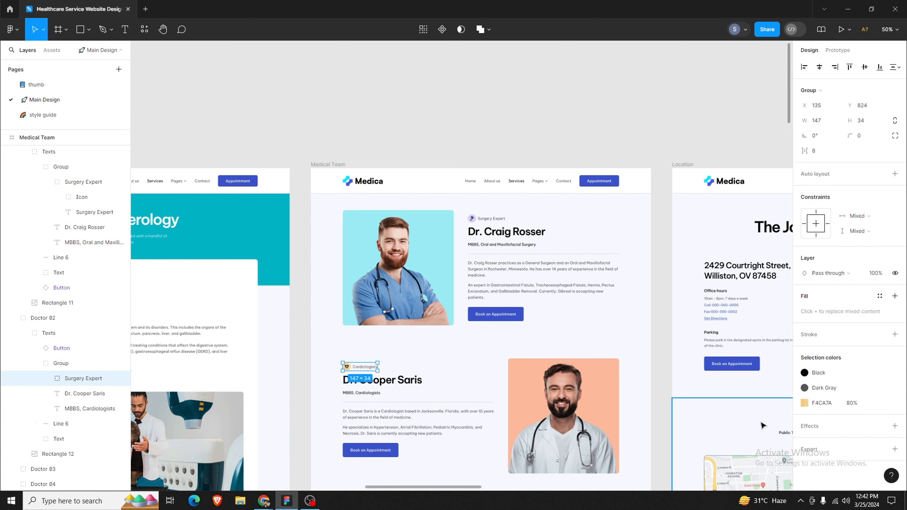
{"action": "double_click", "coordinate": [346, 370]}
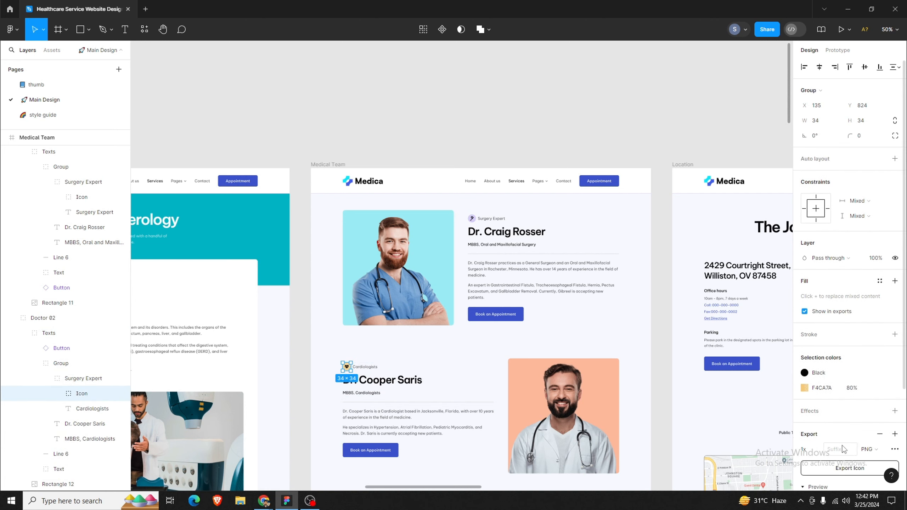
{"action": "left_click", "coordinate": [846, 469]}
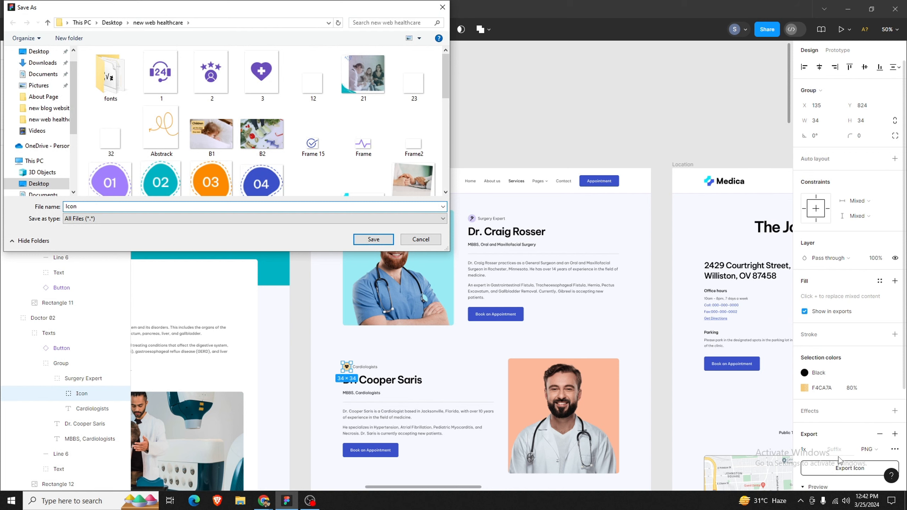
{"action": "key", "text": "Return"}
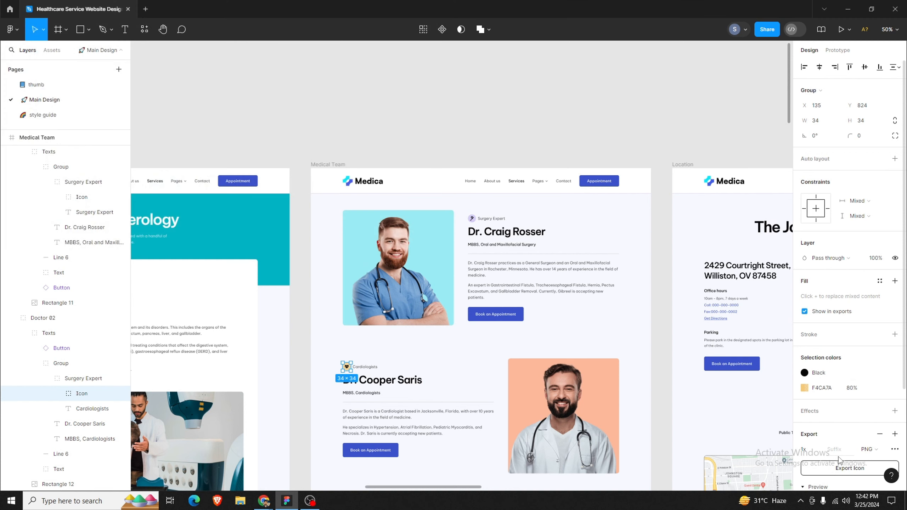
{"action": "scroll", "coordinate": [448, 300], "scroll_direction": "down", "scroll_amount": 3}
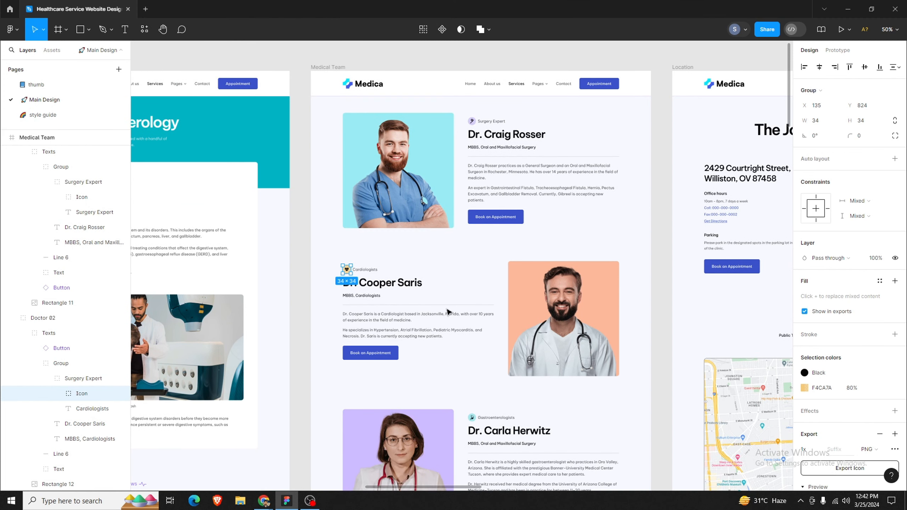
{"action": "scroll", "coordinate": [447, 364], "scroll_direction": "down", "scroll_amount": 1}
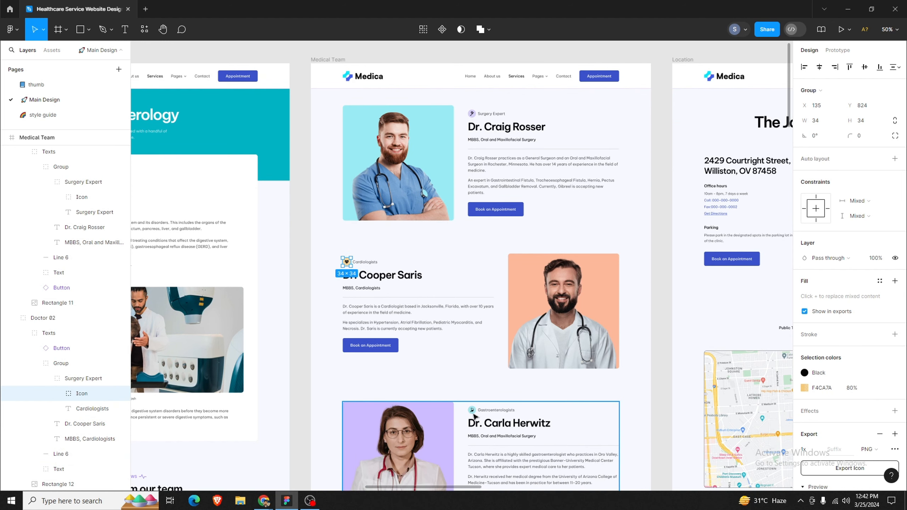
{"action": "left_click", "coordinate": [475, 417]}
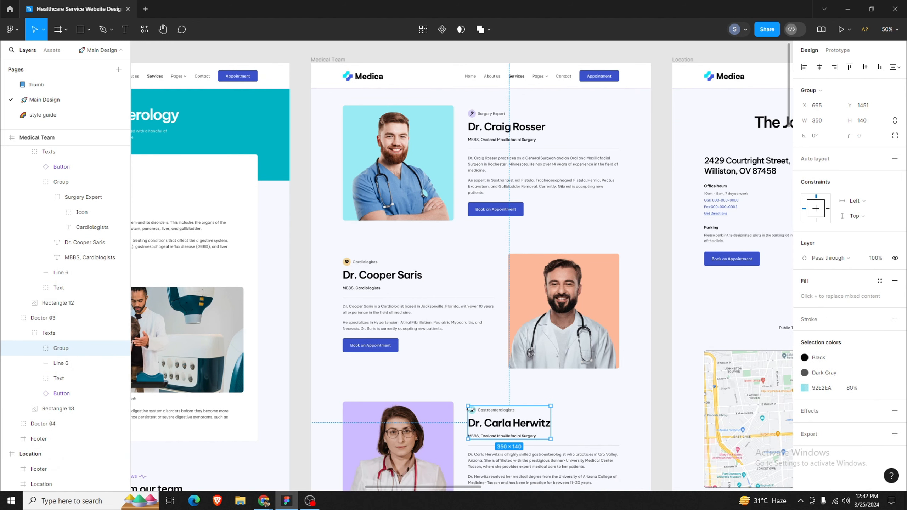
Step: Export the Gastroenterologists badge icon as a PNG file
{"action": "double_click", "coordinate": [475, 414]}
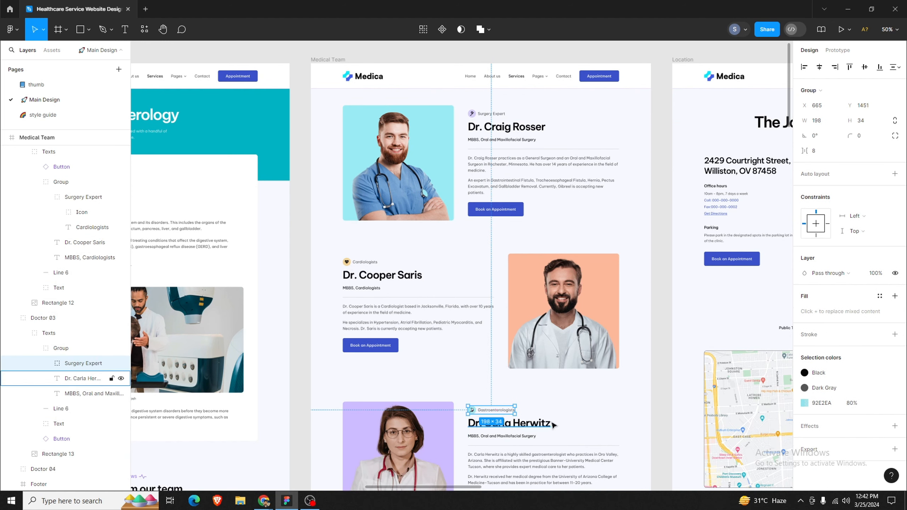
{"action": "double_click", "coordinate": [472, 411]}
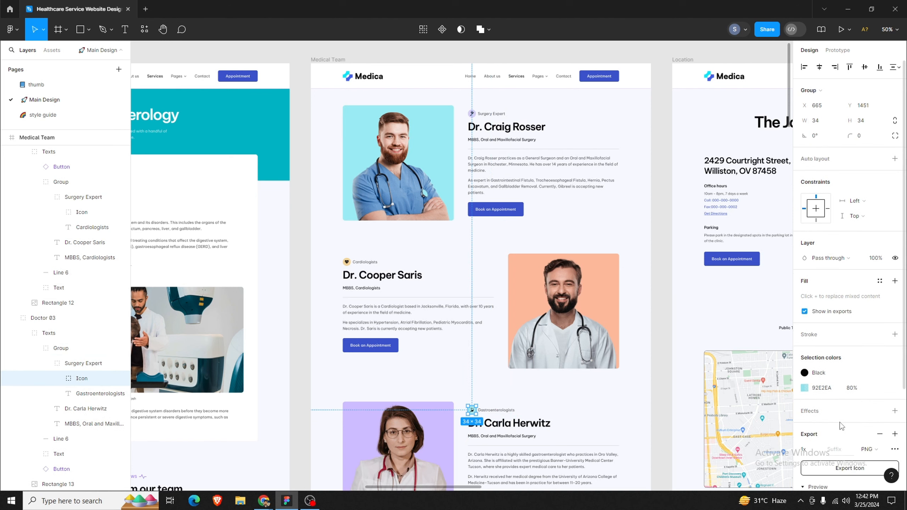
{"action": "left_click", "coordinate": [843, 469]}
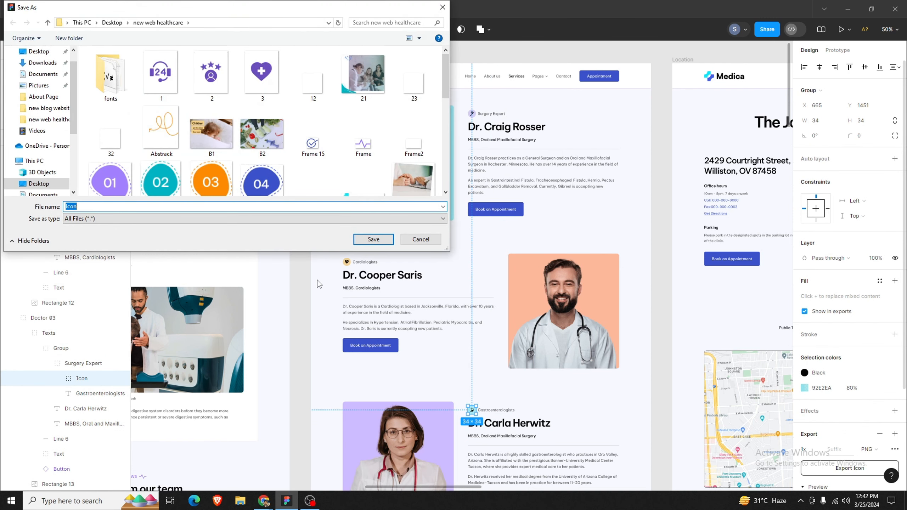
{"action": "key", "text": "Return"}
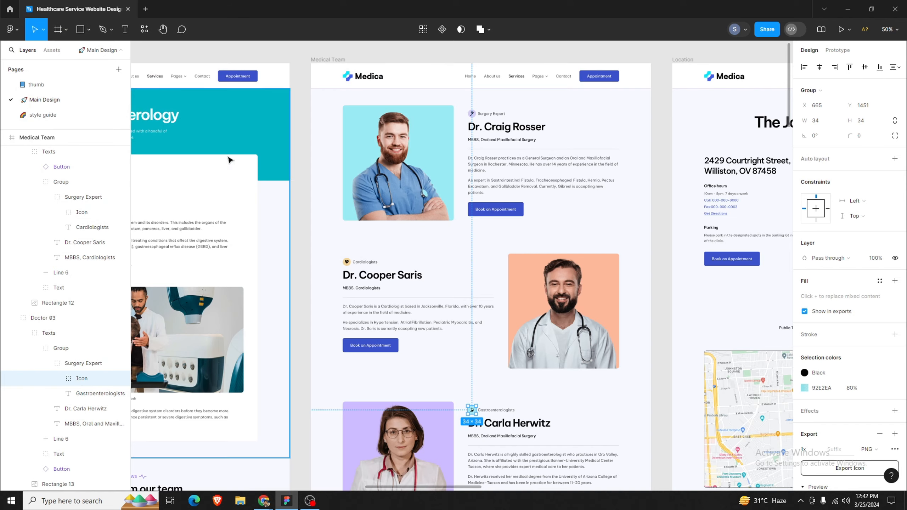
{"action": "scroll", "coordinate": [630, 368], "scroll_direction": "down", "scroll_amount": 5}
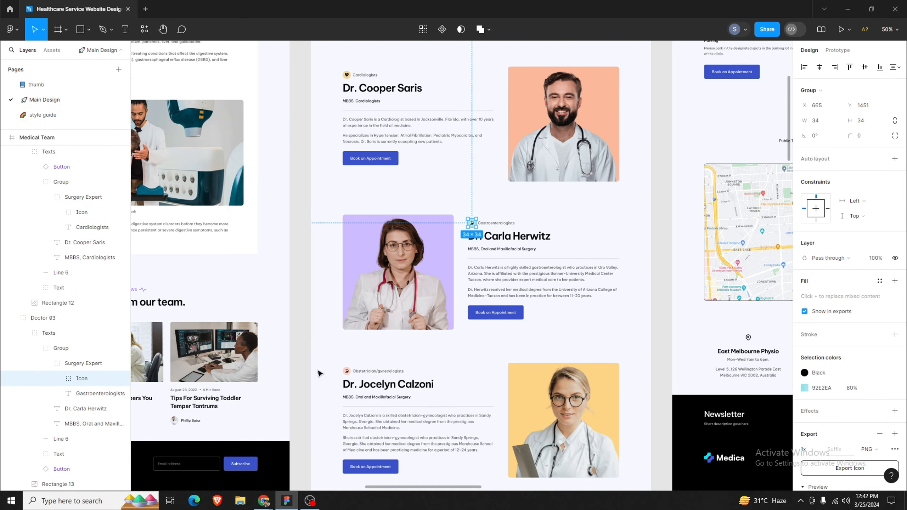
{"action": "left_click", "coordinate": [344, 373]}
{"action": "double_click", "coordinate": [348, 372]}
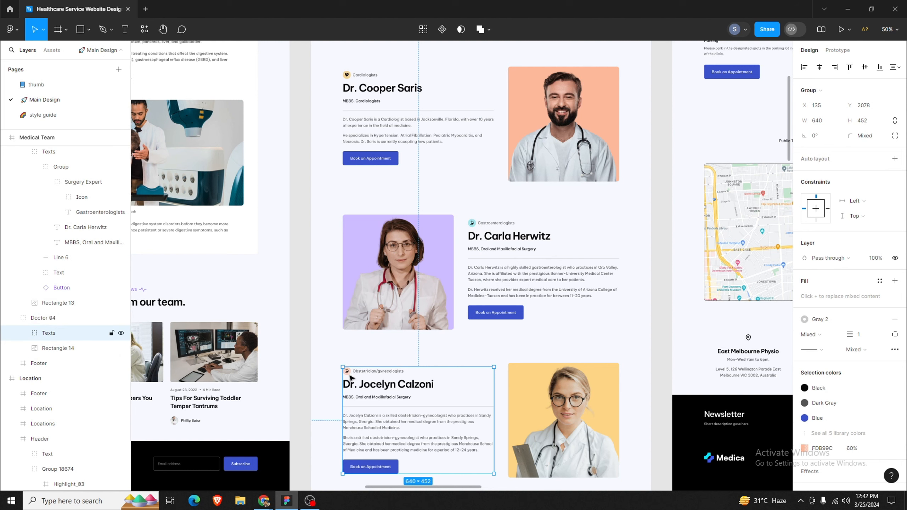
{"action": "double_click", "coordinate": [351, 377]}
{"action": "double_click", "coordinate": [351, 377]}
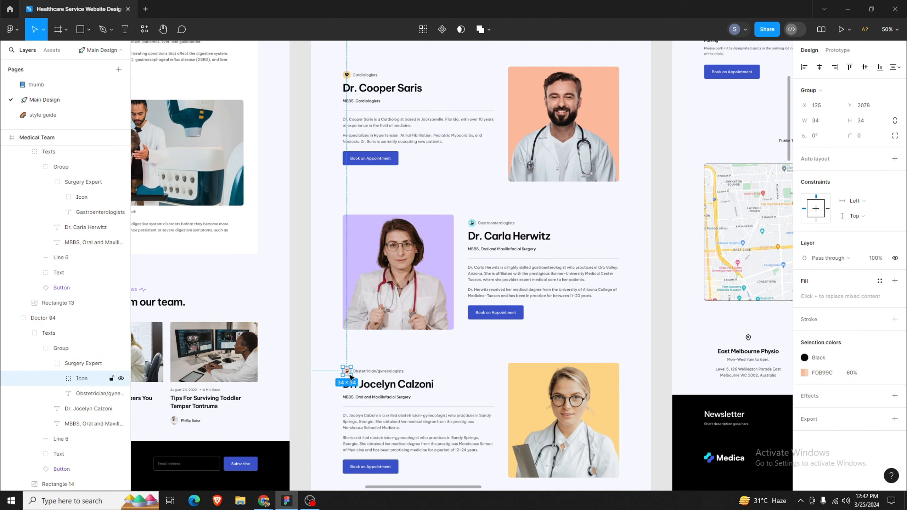
{"action": "left_click", "coordinate": [839, 425]}
{"action": "left_click", "coordinate": [838, 468]}
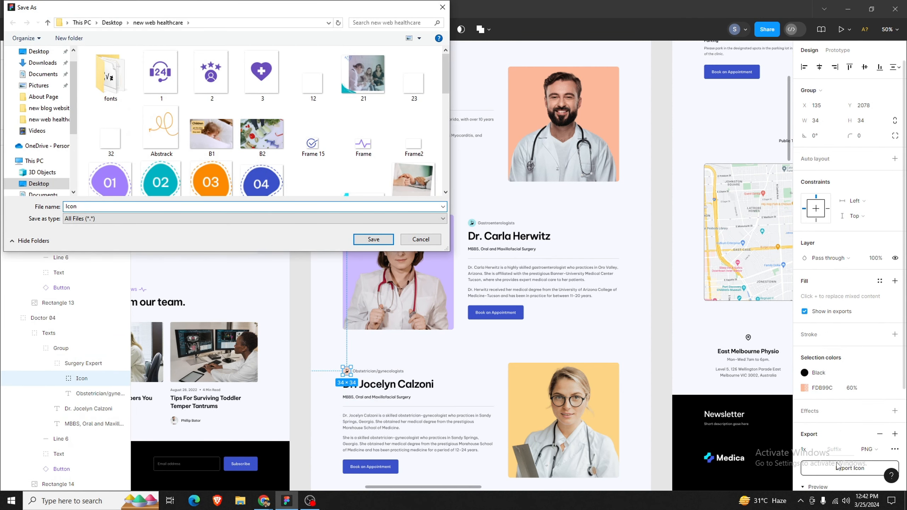
{"action": "key", "text": "Return"}
{"action": "scroll", "coordinate": [505, 302], "scroll_direction": "up", "scroll_amount": 4}
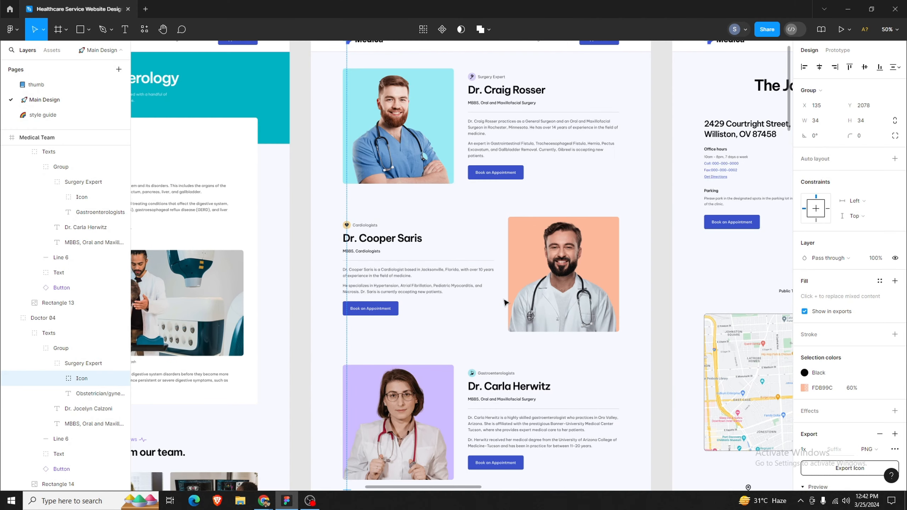
{"action": "scroll", "coordinate": [505, 302], "scroll_direction": "up", "scroll_amount": 3}
{"action": "left_click", "coordinate": [536, 250]}
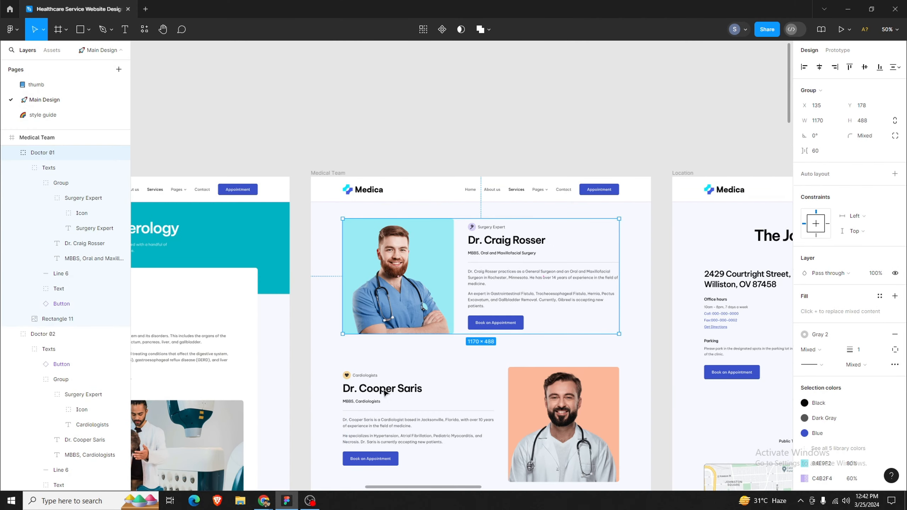
{"action": "left_click", "coordinate": [290, 499]}
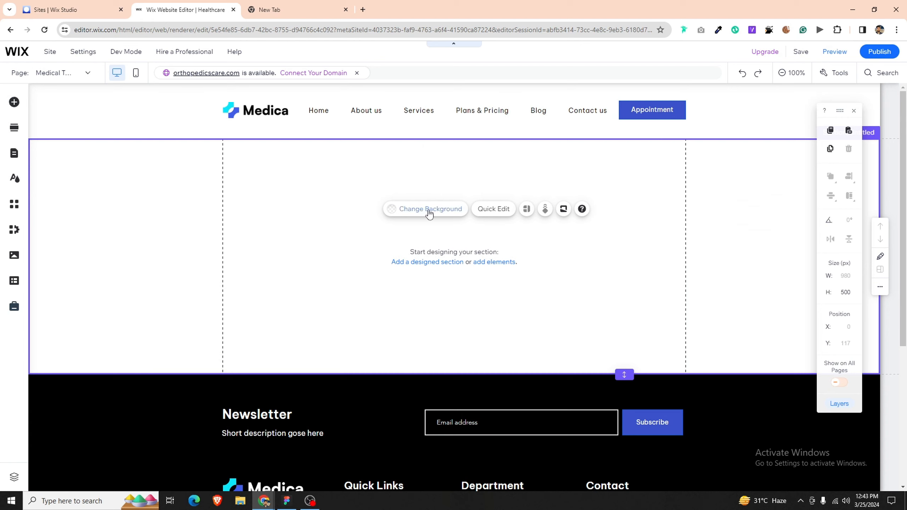
Step: Set the Medical Team page background to a solid colour in the site design settings
{"action": "left_click", "coordinate": [14, 178]}
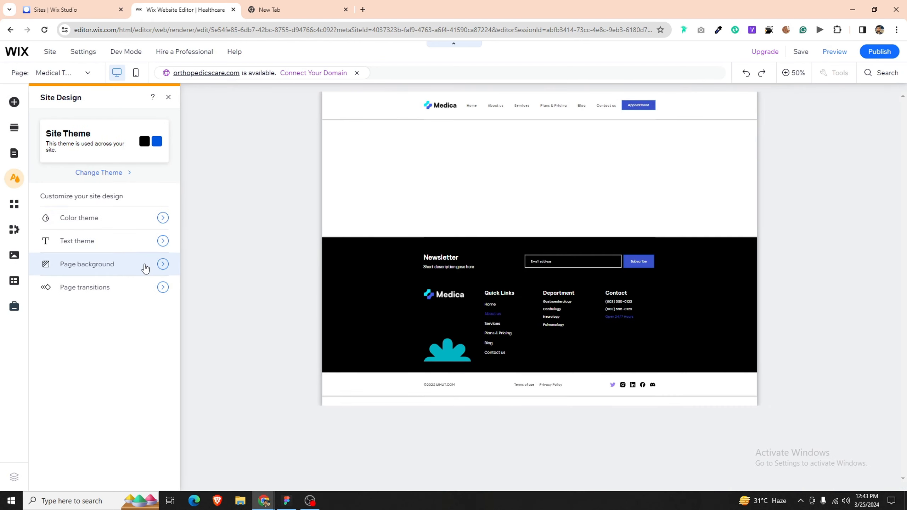
{"action": "left_click", "coordinate": [145, 269]}
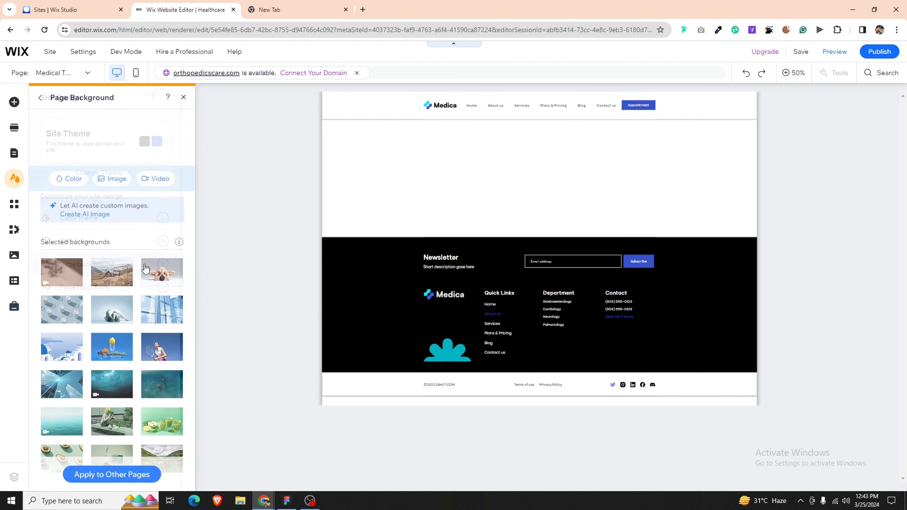
{"action": "left_click", "coordinate": [80, 182]}
{"action": "left_click", "coordinate": [425, 201]}
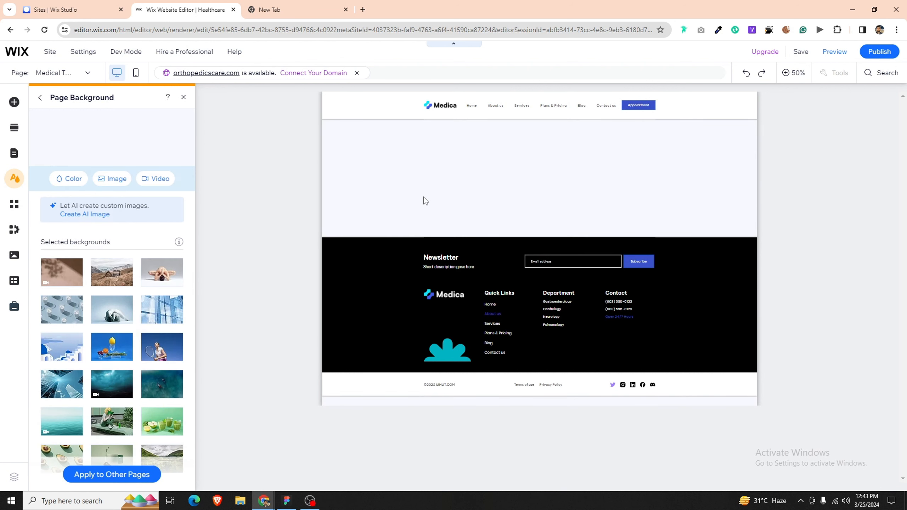
{"action": "left_click", "coordinate": [184, 98]}
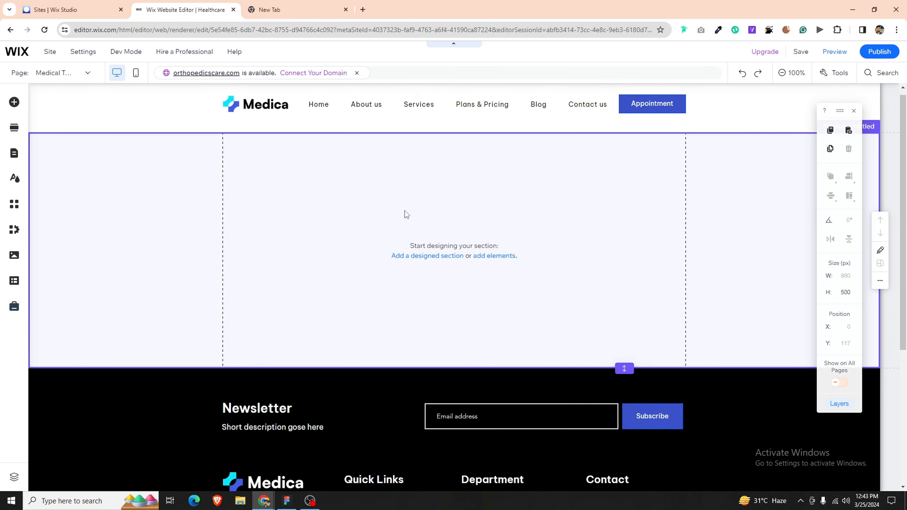
{"action": "scroll", "coordinate": [405, 211], "scroll_direction": "down", "scroll_amount": 6}
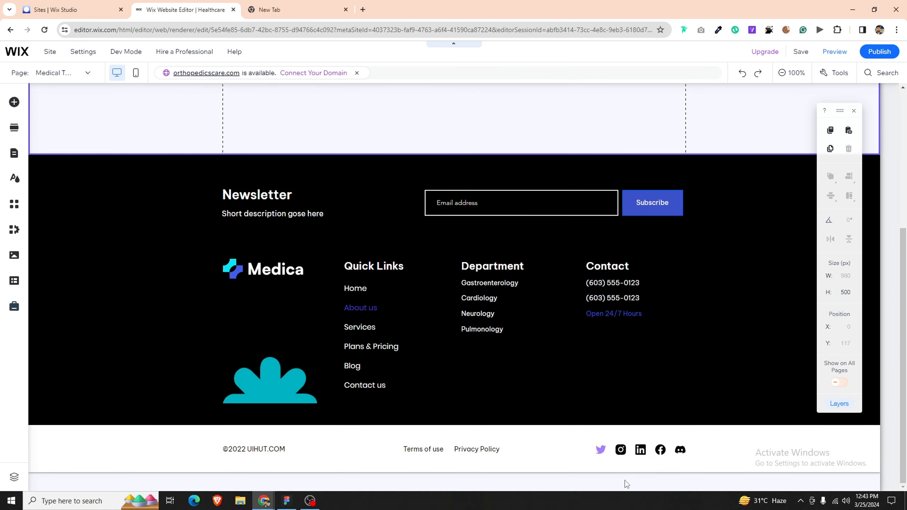
{"action": "scroll", "coordinate": [523, 308], "scroll_direction": "up", "scroll_amount": 6}
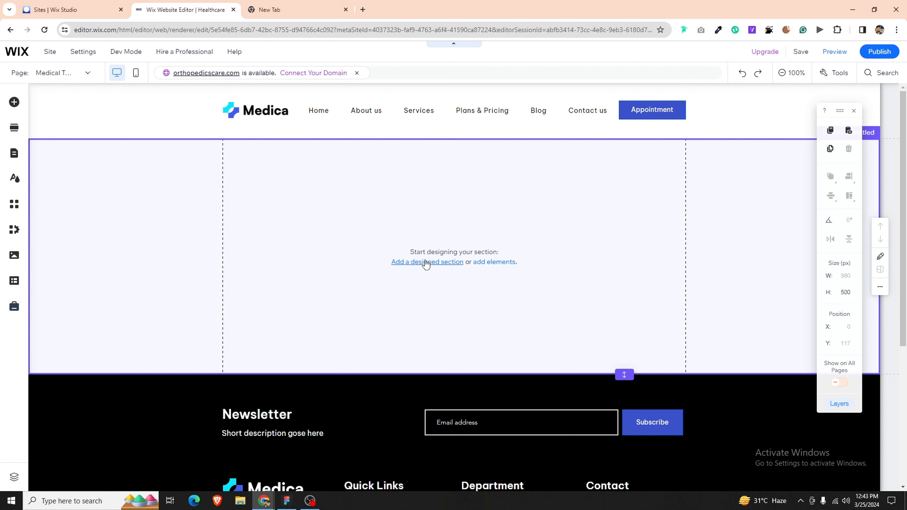
Step: Add a plain strip at the top of the section, stretched to page width
{"action": "left_click", "coordinate": [14, 102]}
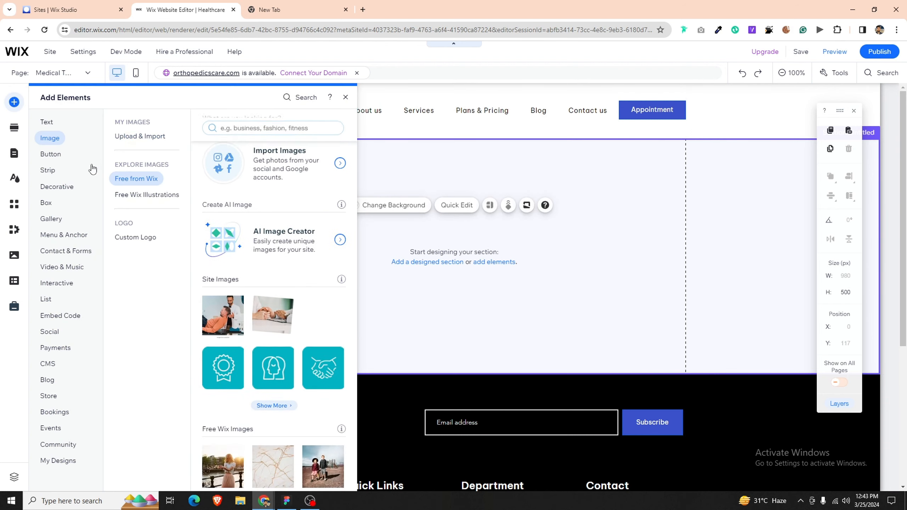
{"action": "left_click", "coordinate": [37, 173]}
{"action": "left_click", "coordinate": [259, 225]}
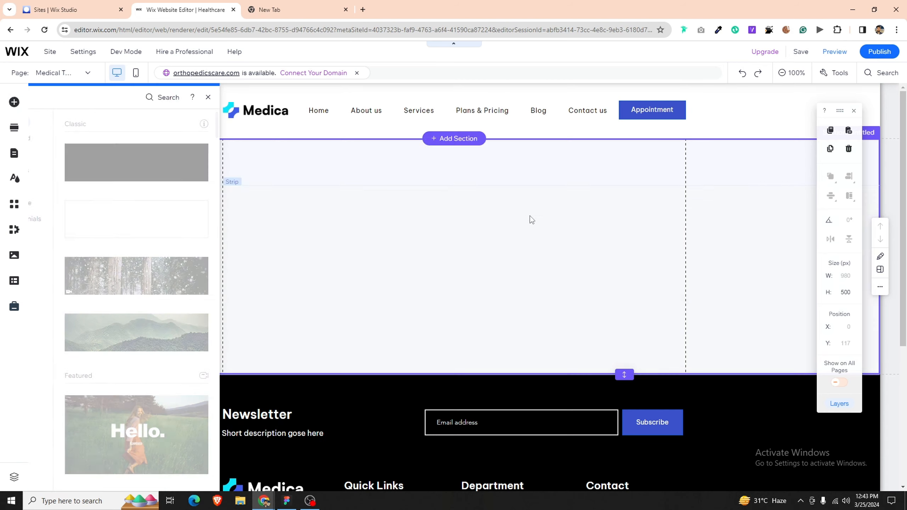
{"action": "left_click_drag", "start_coordinate": [401, 218], "coordinate": [401, 204]}
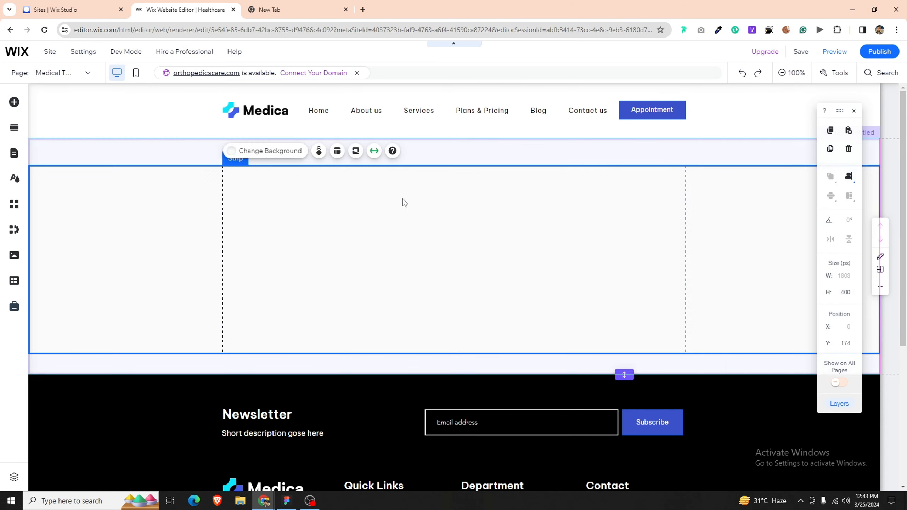
{"action": "left_click", "coordinate": [374, 139]}
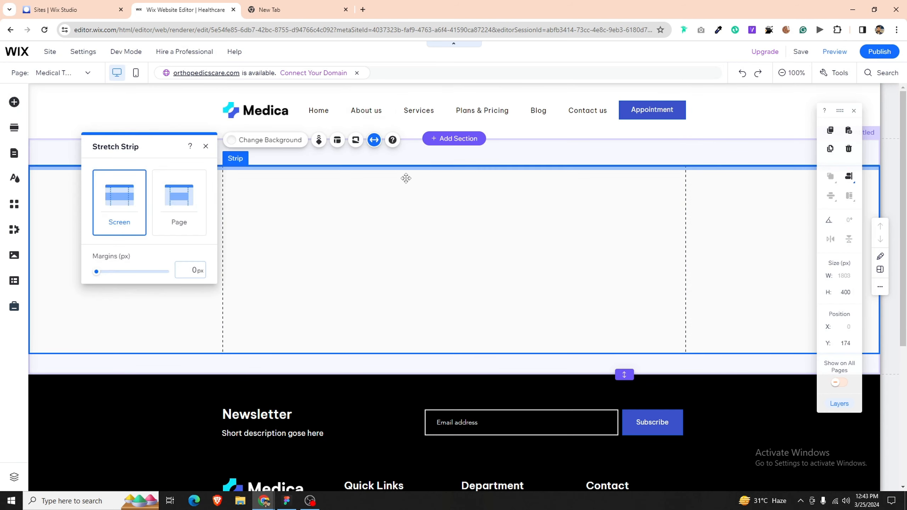
{"action": "left_click", "coordinate": [185, 208]}
Step: Split the strip into two columns
{"action": "left_click", "coordinate": [270, 140]}
{"action": "left_click", "coordinate": [763, 224]}
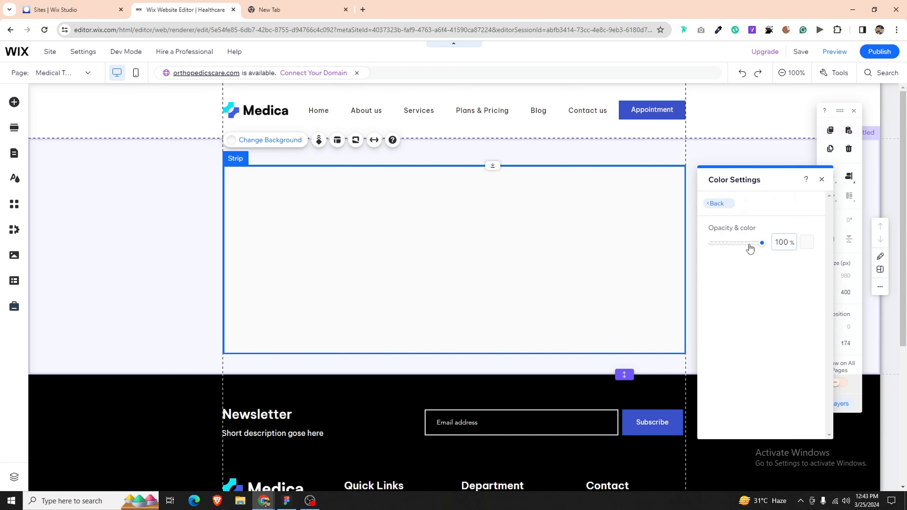
{"action": "left_click", "coordinate": [337, 140]}
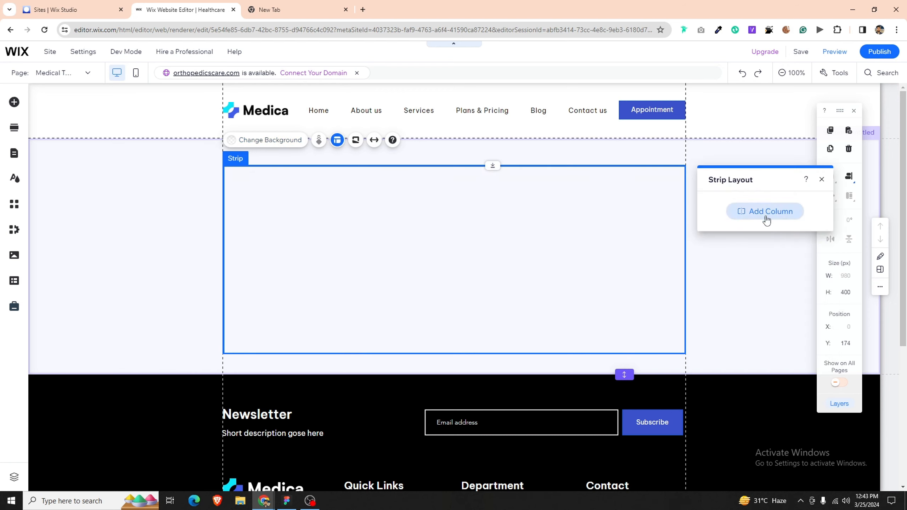
{"action": "left_click", "coordinate": [765, 214]}
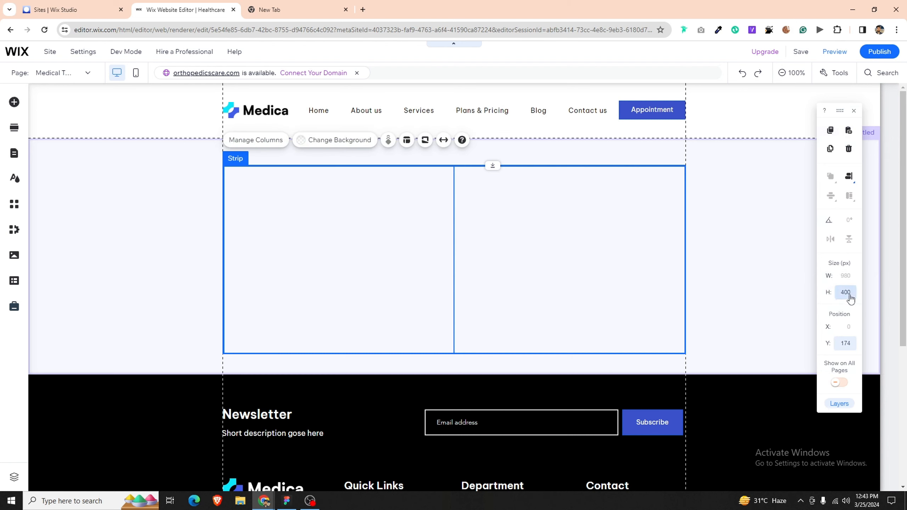
Step: Make the section 700 px tall and the two-column strip 600 px tall
{"action": "left_click", "coordinate": [760, 313]}
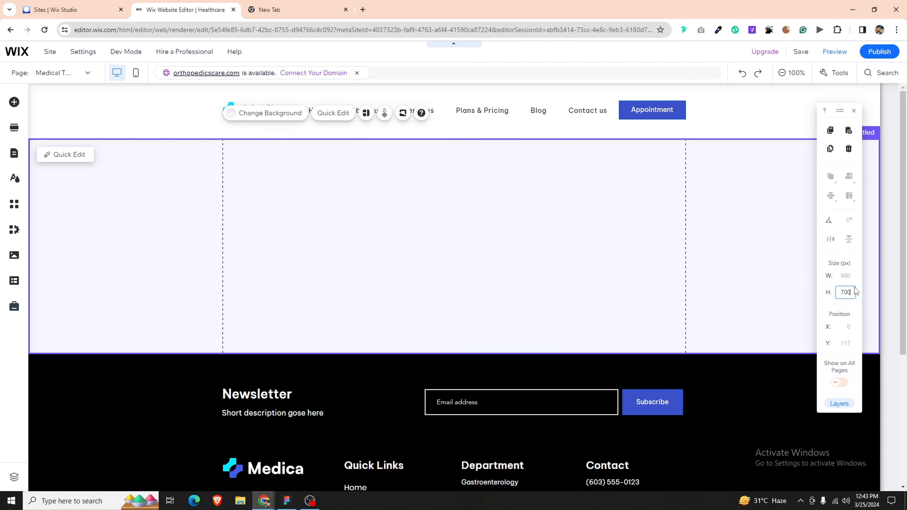
{"action": "key", "text": "Return"}
{"action": "left_click", "coordinate": [604, 318]}
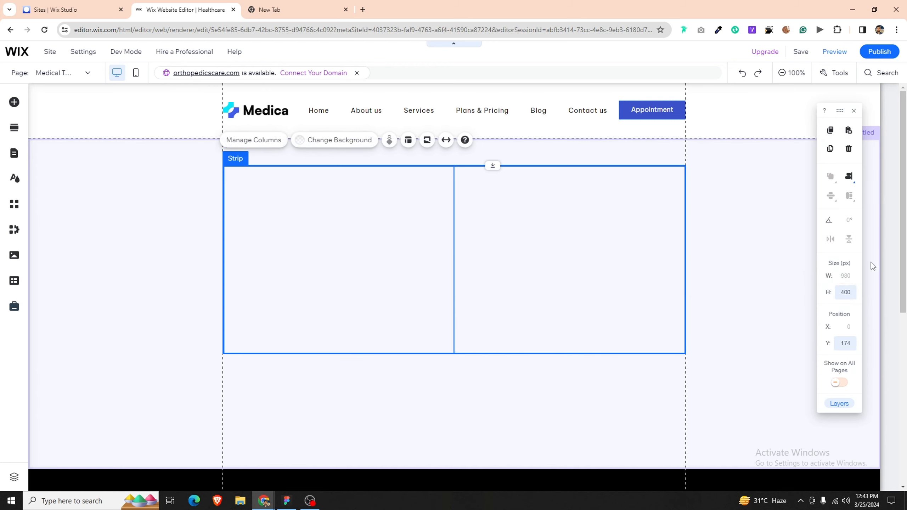
{"action": "left_click", "coordinate": [849, 290]}
{"action": "type", "text": "600"}
{"action": "key", "text": "Return"}
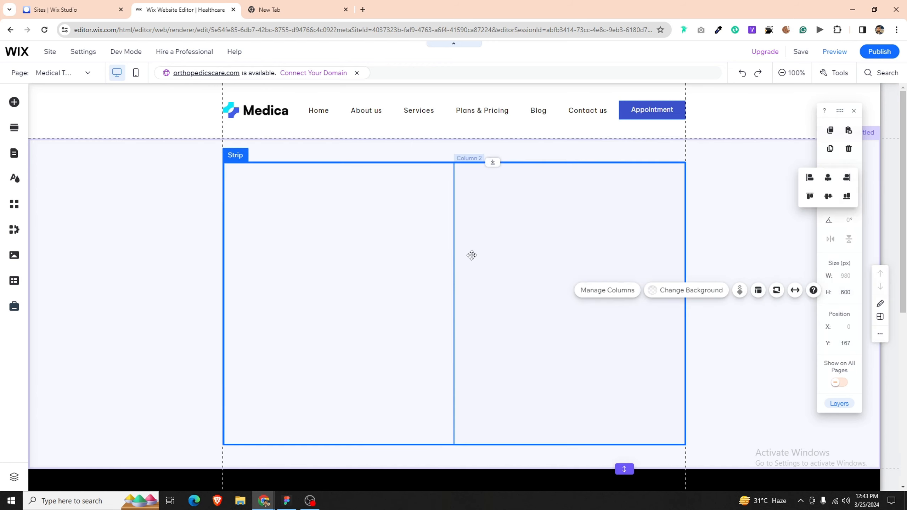
{"action": "left_click", "coordinate": [399, 286]}
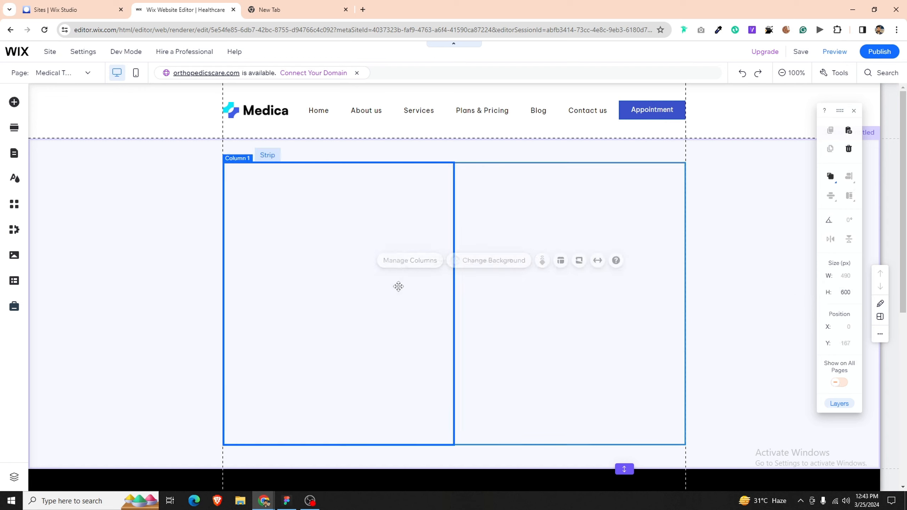
{"action": "left_click", "coordinate": [510, 306]}
{"action": "left_click", "coordinate": [302, 290]}
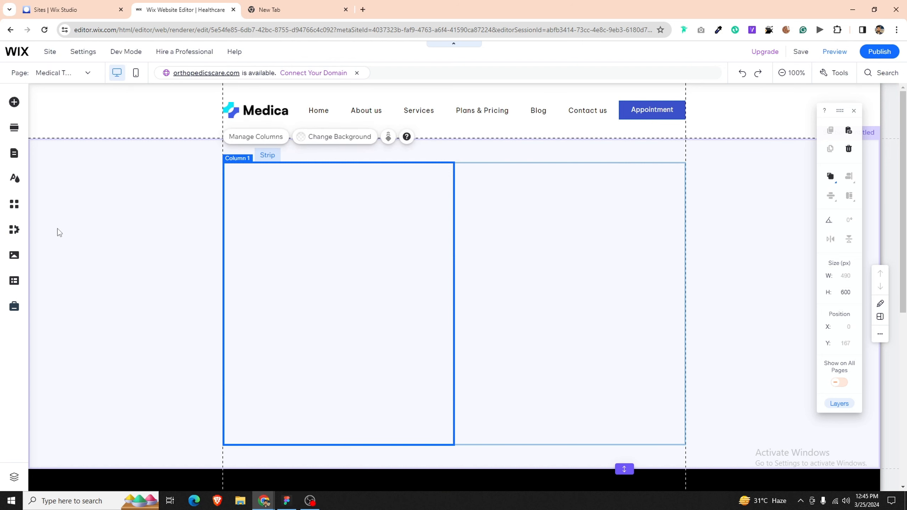
Step: Open the image upload option, then dismiss it to browse the Site Files library
{"action": "left_click", "coordinate": [18, 105]}
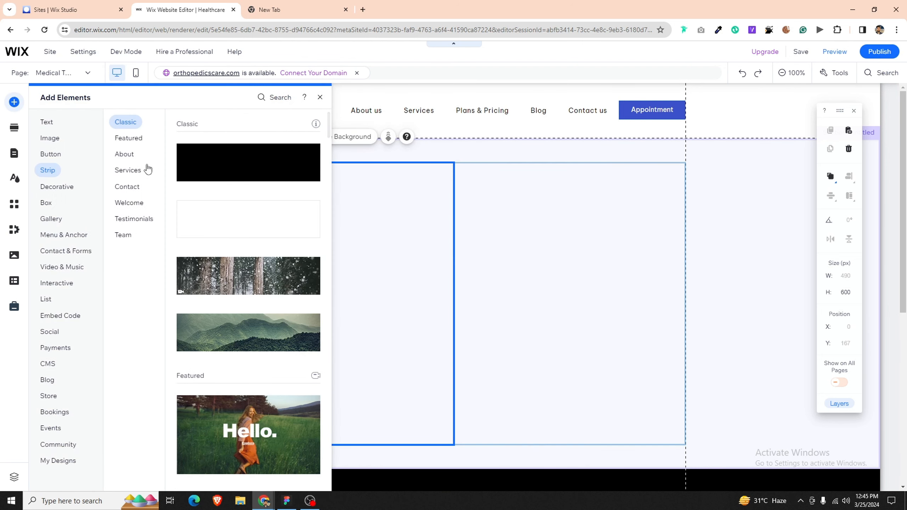
{"action": "left_click", "coordinate": [53, 154]}
{"action": "left_click", "coordinate": [50, 139]}
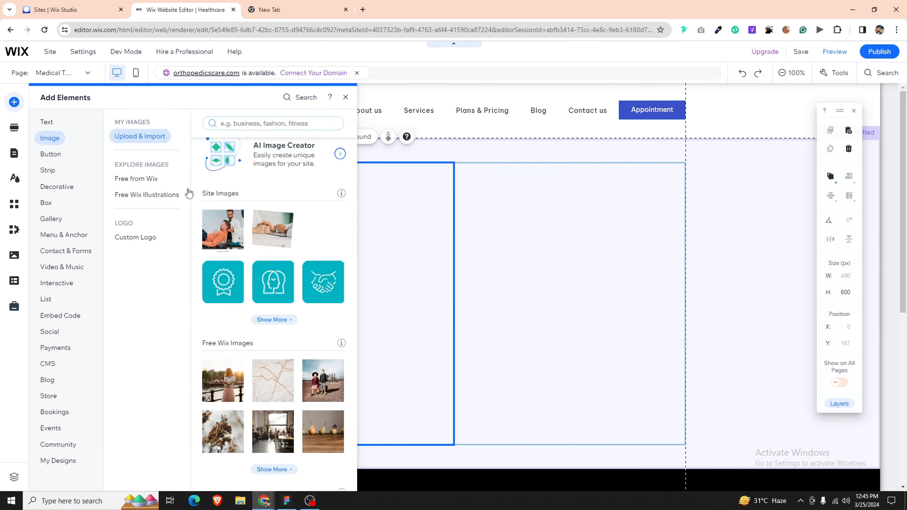
{"action": "left_click", "coordinate": [247, 195]}
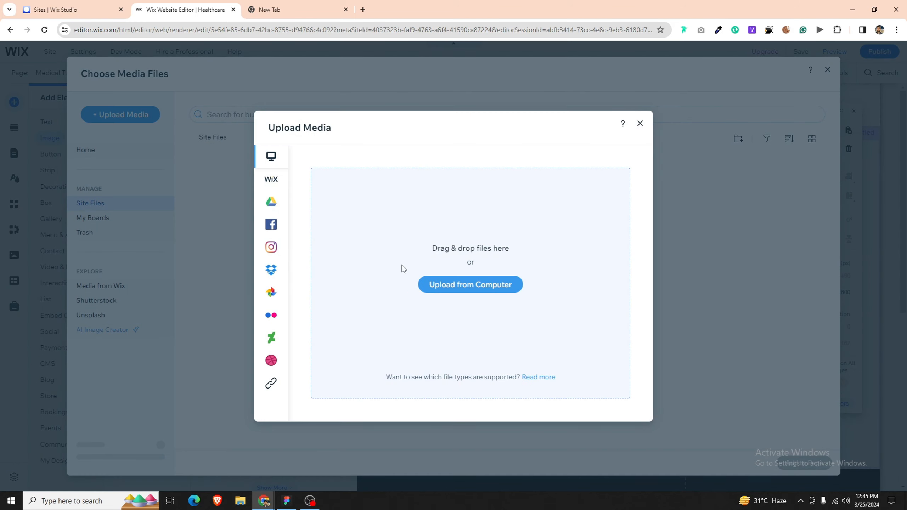
{"action": "left_click", "coordinate": [244, 268]}
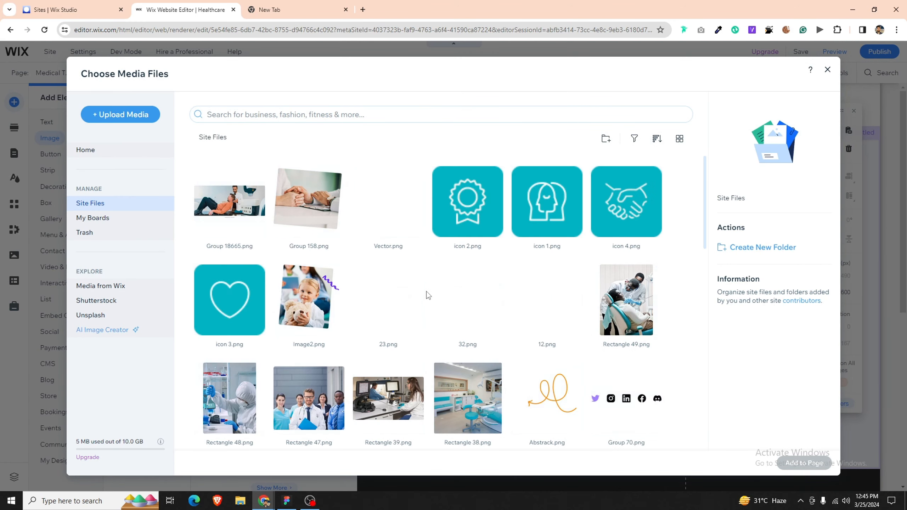
{"action": "scroll", "coordinate": [371, 304], "scroll_direction": "down", "scroll_amount": 5}
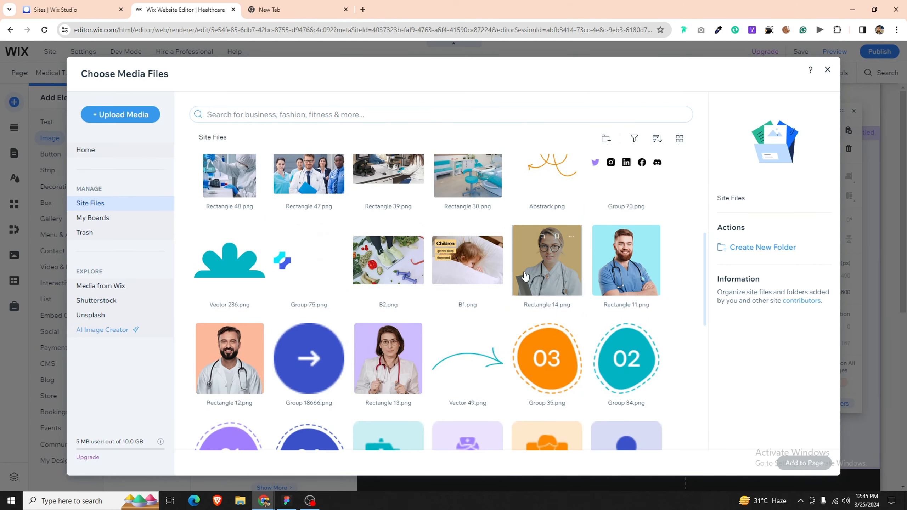
Step: Place Rectangle 11.png in the left column, enlarged to about 481×499 and centred
{"action": "left_click", "coordinate": [626, 260]}
{"action": "double_click", "coordinate": [623, 259]}
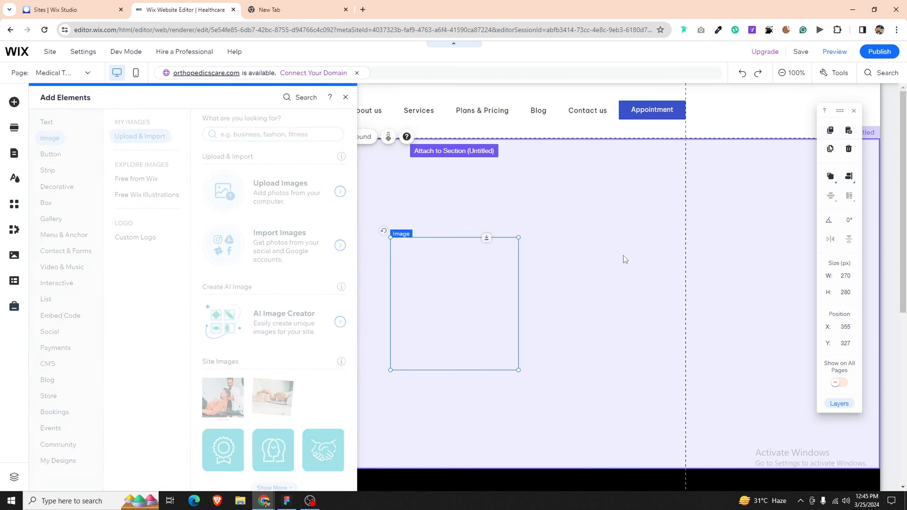
{"action": "left_click_drag", "start_coordinate": [424, 327], "coordinate": [282, 272]}
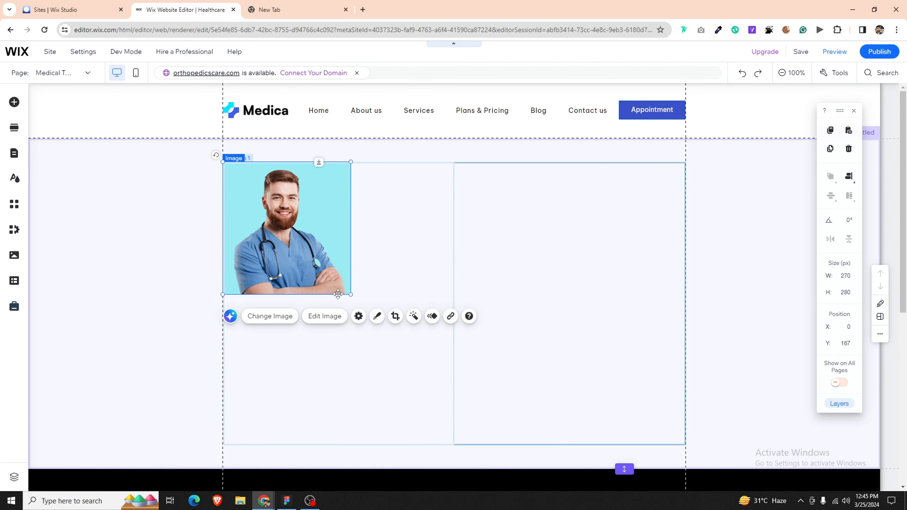
{"action": "left_click_drag", "start_coordinate": [351, 294], "coordinate": [447, 404]}
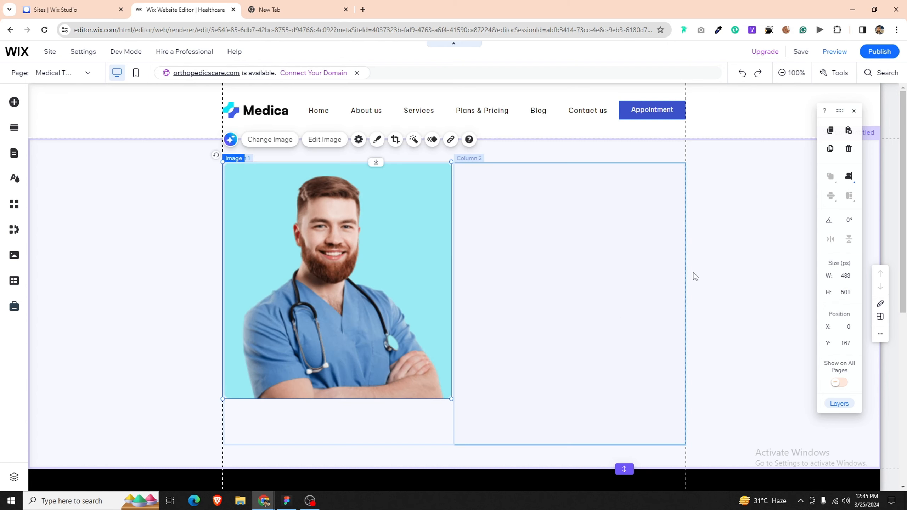
{"action": "left_click", "coordinate": [849, 176]}
{"action": "left_click", "coordinate": [830, 183]}
{"action": "left_click", "coordinate": [829, 196]}
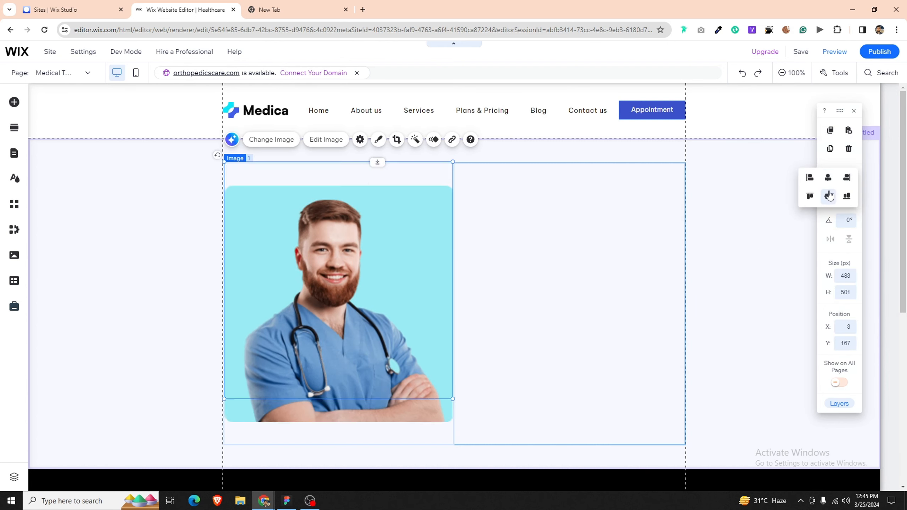
Step: Shorten the strip by raising its bottom edge, then bring up the Figma design
{"action": "left_click", "coordinate": [472, 279]}
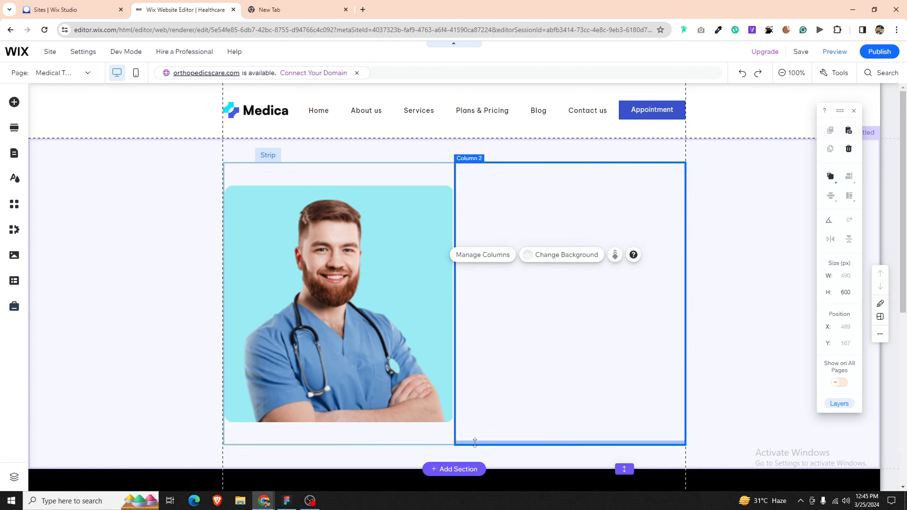
{"action": "left_click_drag", "start_coordinate": [475, 444], "coordinate": [471, 418]}
{"action": "left_click", "coordinate": [344, 349]}
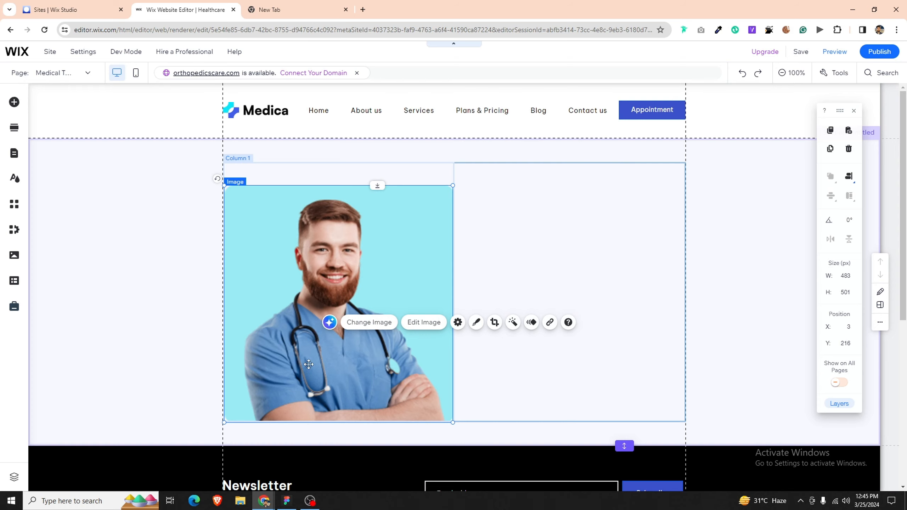
{"action": "left_click", "coordinate": [290, 501]}
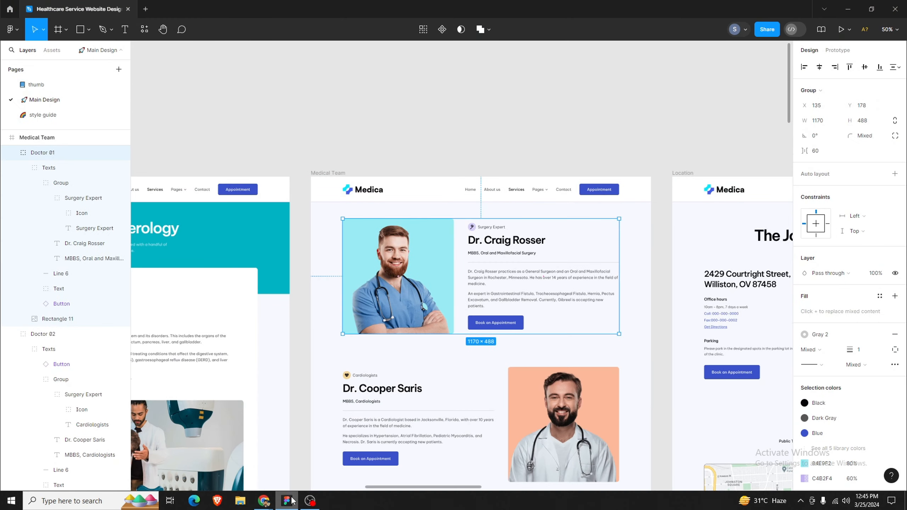
Step: Delete the doctor photo from the Wix strip's left column
{"action": "left_click", "coordinate": [290, 501]}
{"action": "mouse_move", "coordinate": [303, 387]}
{"action": "left_mouse_down"}
{"action": "mouse_move", "coordinate": [300, 368]}
{"action": "mouse_move", "coordinate": [305, 376]}
{"action": "left_mouse_up"}
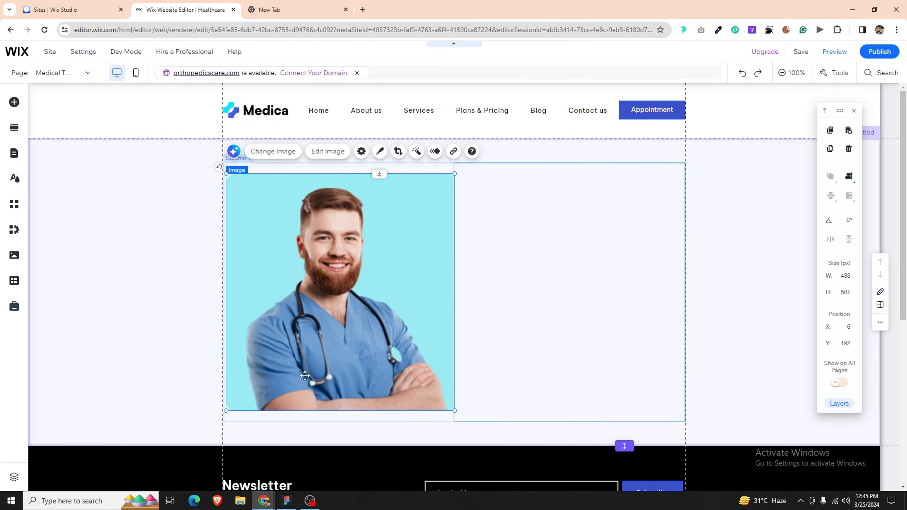
{"action": "key", "text": "Delete"}
Step: Re-export the first two doctor photos as Rectangle 11 and 12 PNGs, replacing the old files
{"action": "left_click", "coordinate": [286, 501]}
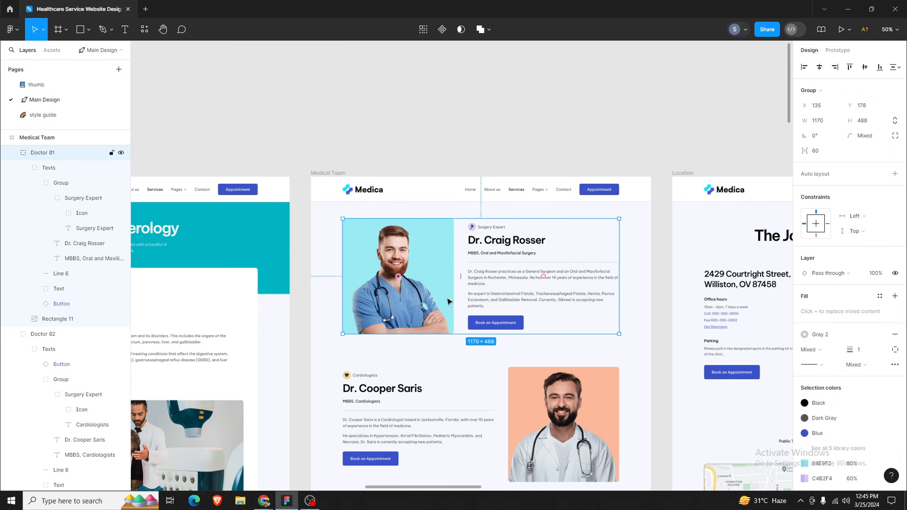
{"action": "double_click", "coordinate": [439, 273]}
{"action": "left_click", "coordinate": [841, 345]}
{"action": "scroll", "coordinate": [842, 345], "scroll_direction": "down", "scroll_amount": 2}
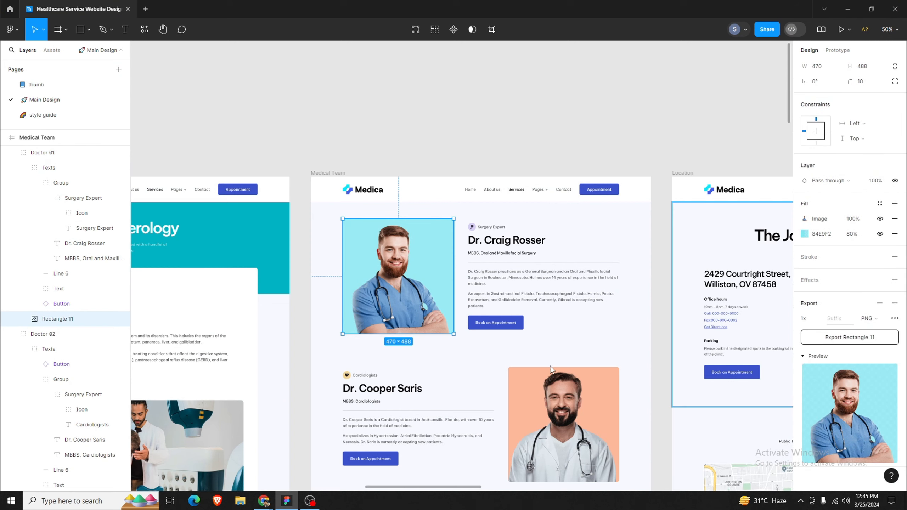
{"action": "left_click", "coordinate": [370, 238]}
{"action": "left_click", "coordinate": [481, 252]}
{"action": "scroll", "coordinate": [514, 317], "scroll_direction": "down", "scroll_amount": 3}
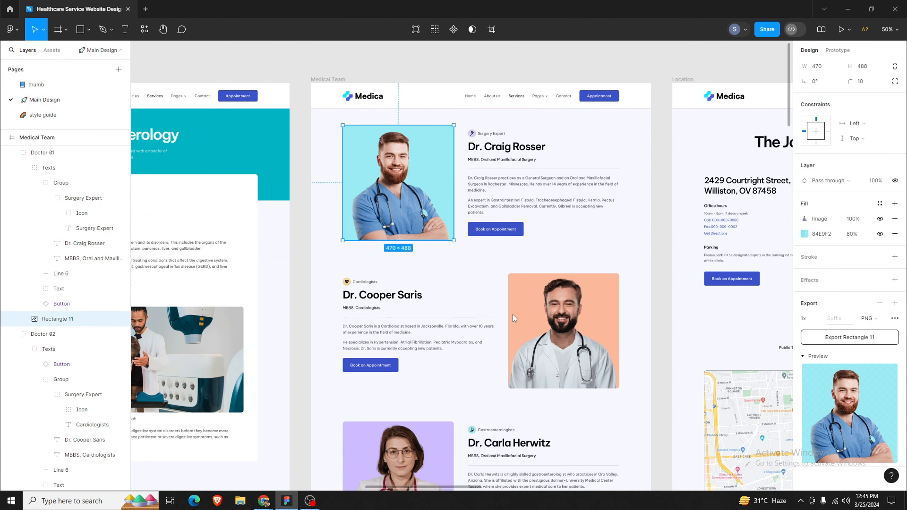
{"action": "left_click", "coordinate": [560, 334]}
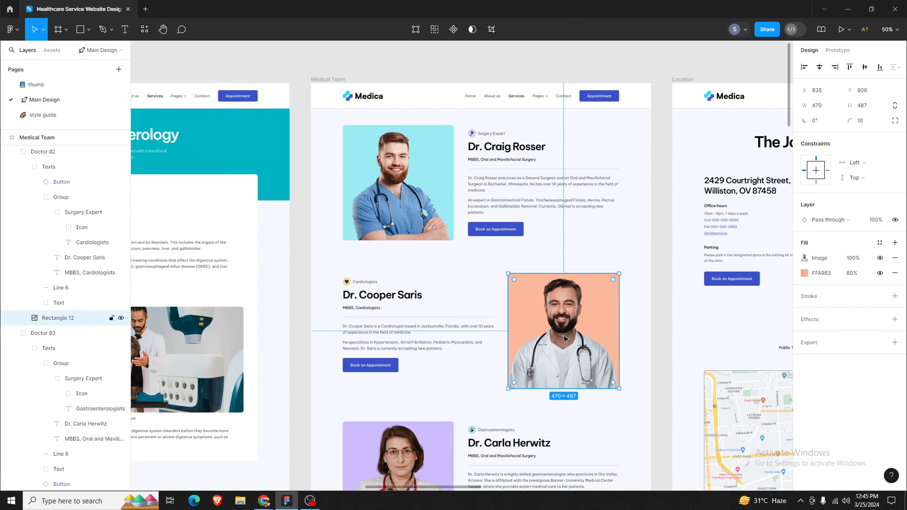
{"action": "left_click", "coordinate": [825, 350]}
{"action": "left_click", "coordinate": [823, 377]}
{"action": "left_click", "coordinate": [370, 238]}
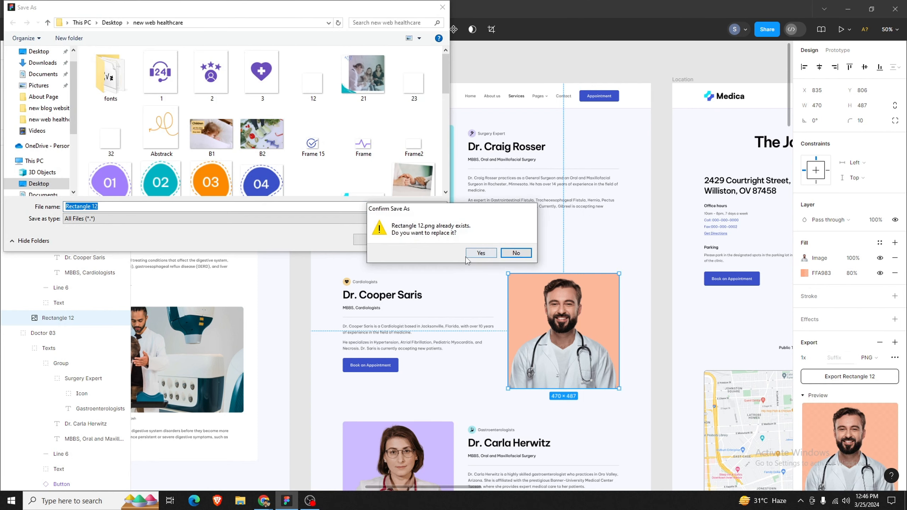
{"action": "left_click", "coordinate": [467, 256]}
Step: Re-export the third and fourth doctor photos as Rectangle 13 and 14 PNGs, replacing the old files
{"action": "scroll", "coordinate": [479, 286], "scroll_direction": "down", "scroll_amount": 3}
{"action": "left_click", "coordinate": [398, 382]}
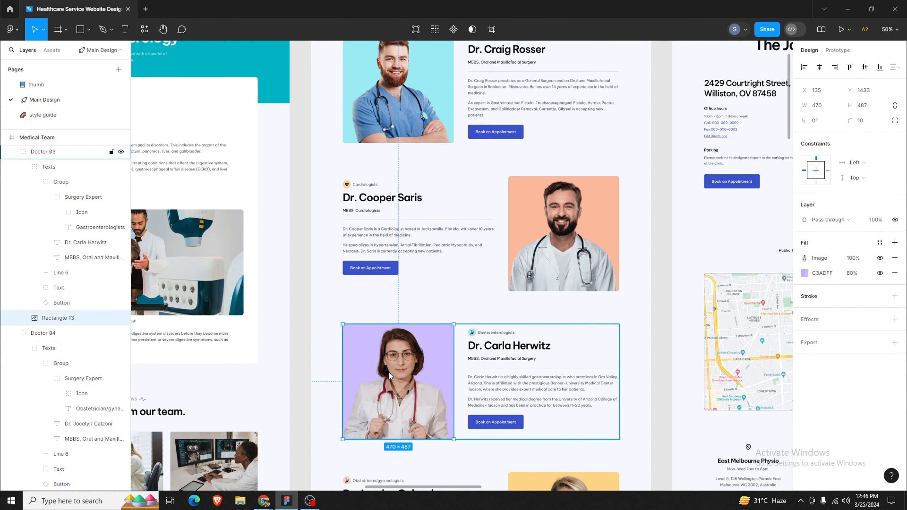
{"action": "left_click", "coordinate": [839, 349]}
{"action": "left_click", "coordinate": [851, 376]}
{"action": "left_click", "coordinate": [371, 240]}
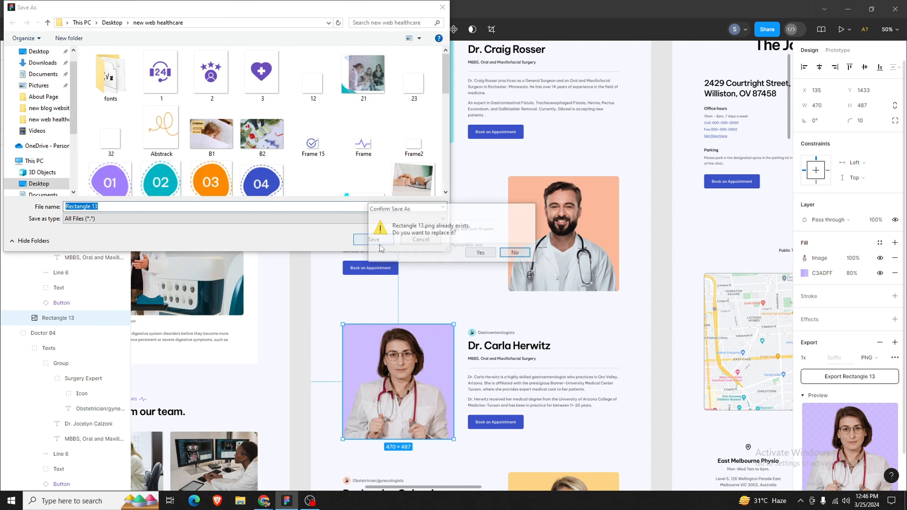
{"action": "left_click", "coordinate": [491, 256]}
{"action": "scroll", "coordinate": [492, 339], "scroll_direction": "down", "scroll_amount": 6}
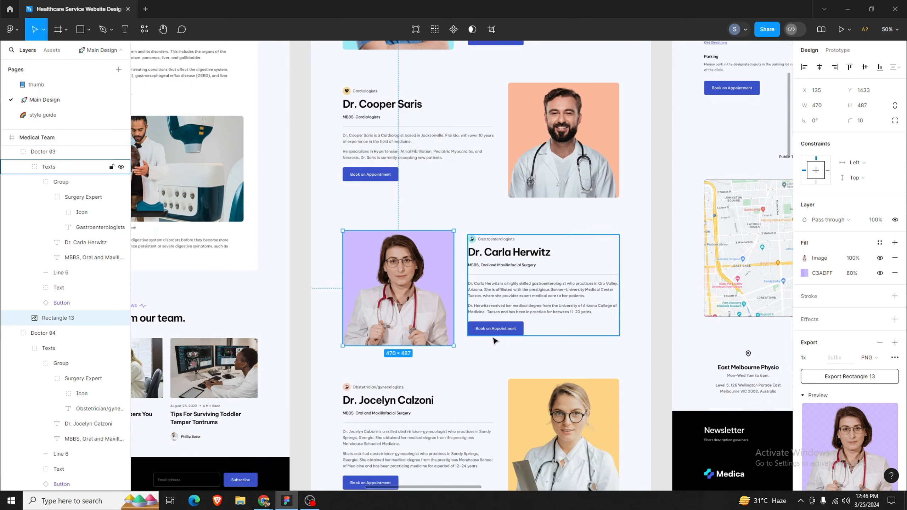
{"action": "left_click", "coordinate": [564, 286]}
{"action": "left_click", "coordinate": [811, 344]}
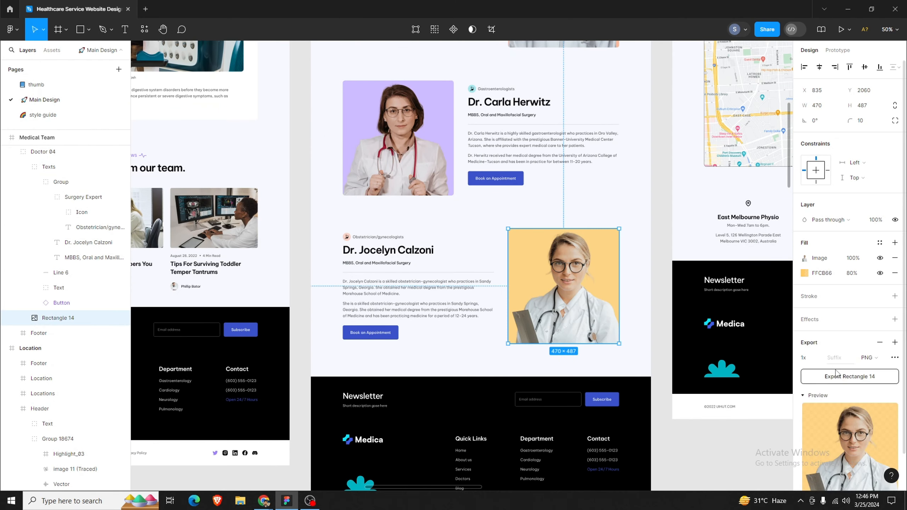
{"action": "left_click", "coordinate": [850, 376]}
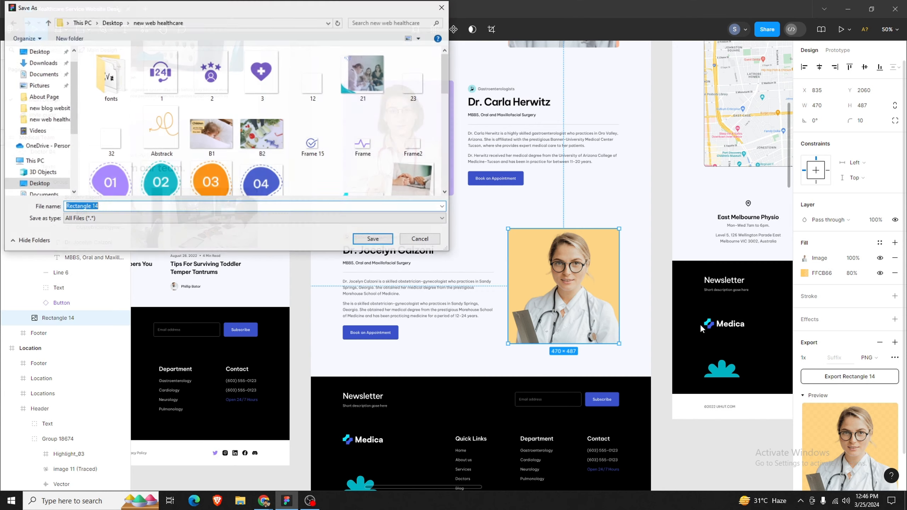
{"action": "left_click", "coordinate": [361, 240]}
{"action": "left_click", "coordinate": [467, 253]}
{"action": "scroll", "coordinate": [361, 421], "scroll_direction": "up", "scroll_amount": 10}
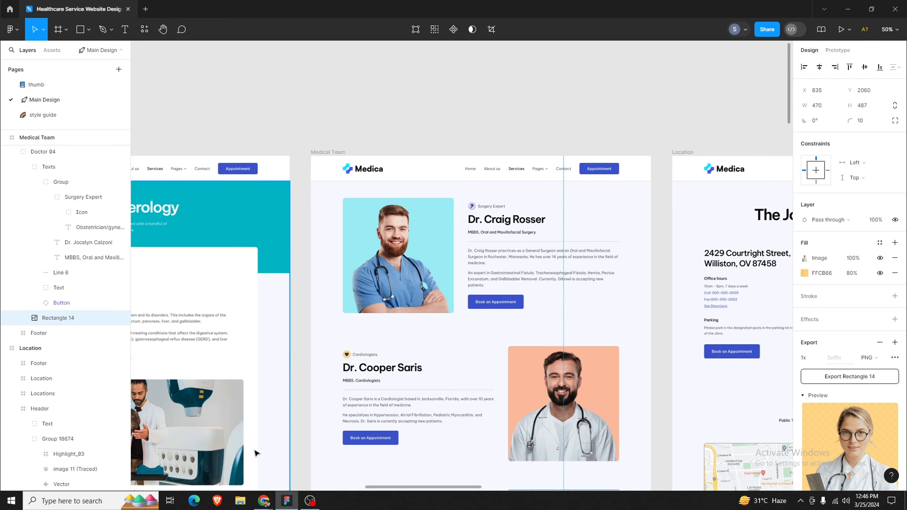
Step: Upload Rectangle 11 and Rectangle 14 photos to the Wix site files
{"action": "left_click", "coordinate": [264, 500]}
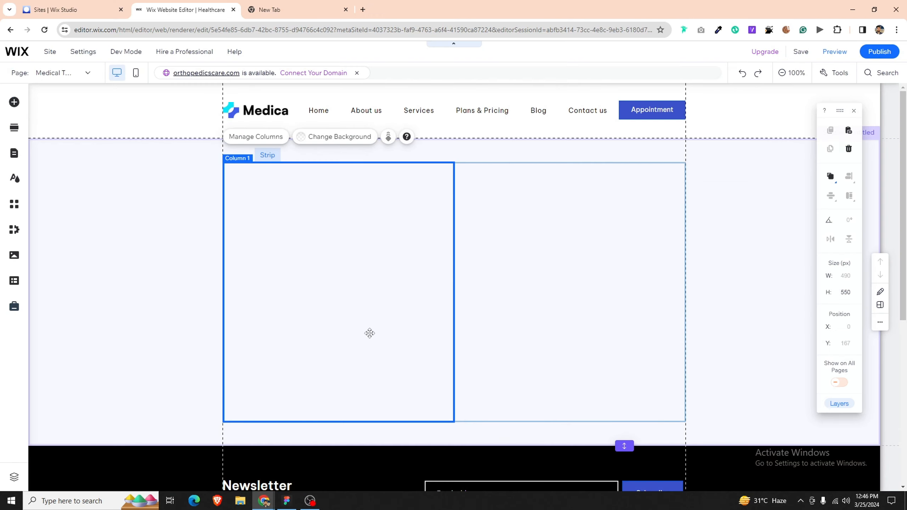
{"action": "left_click", "coordinate": [14, 102]}
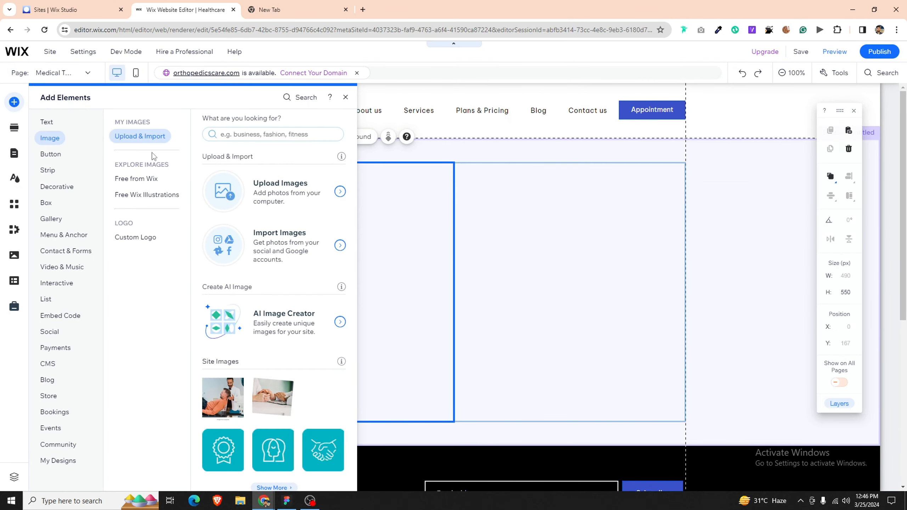
{"action": "left_click", "coordinate": [300, 205]}
{"action": "left_click", "coordinate": [522, 287]}
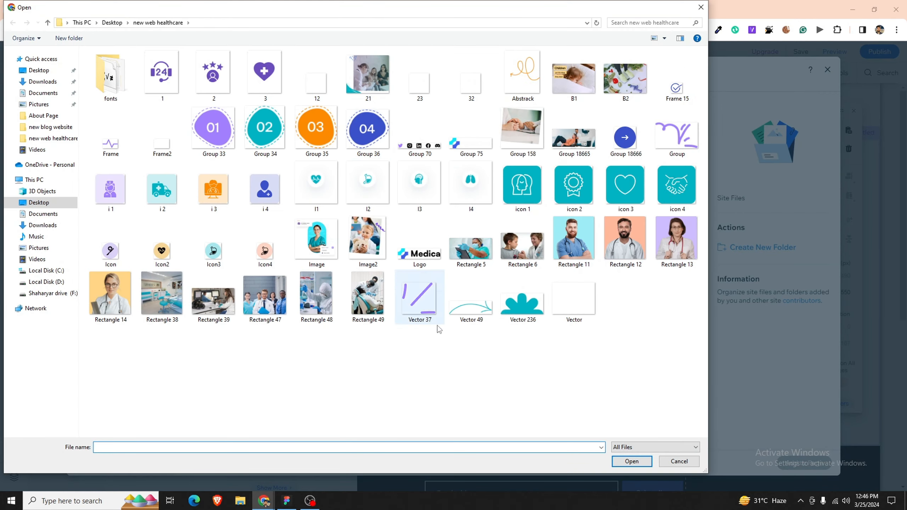
{"action": "left_click", "coordinate": [584, 252]}
{"action": "left_click", "coordinate": [101, 313], "text": "ctrl"}
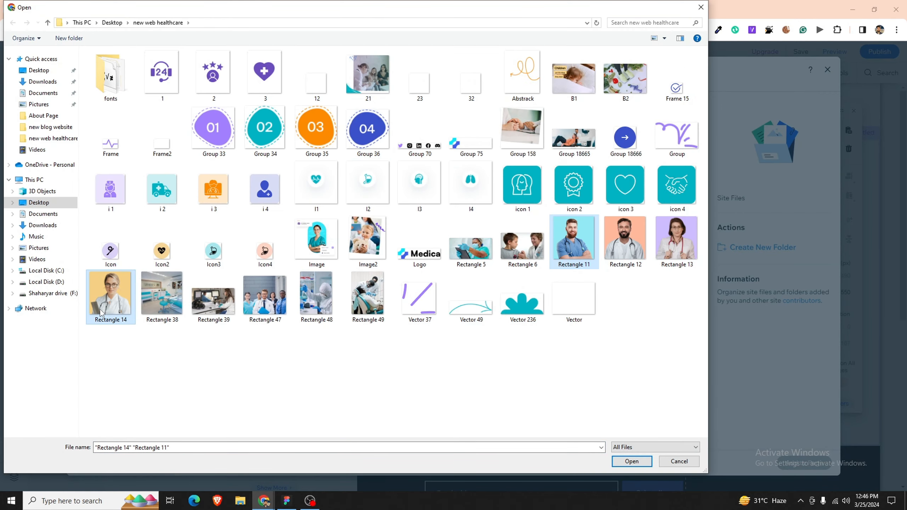
{"action": "key", "text": "Return"}
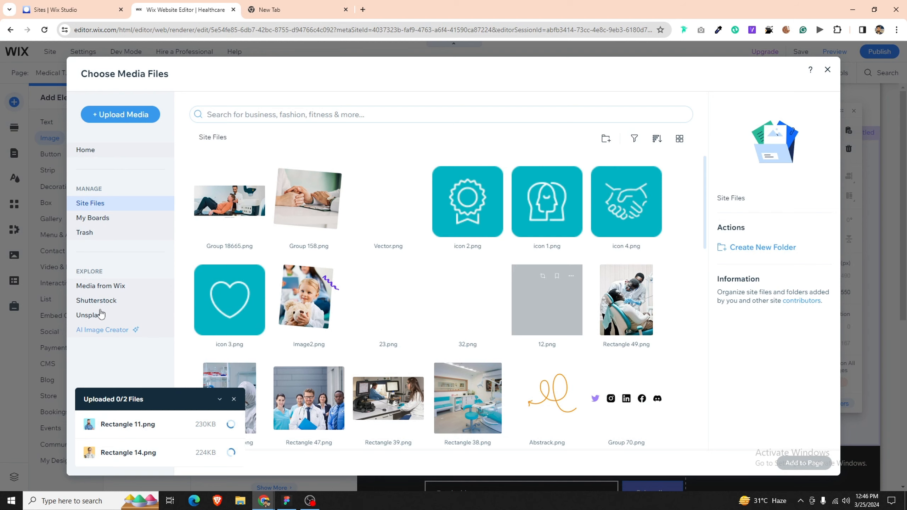
Step: Upload Rectangle 12 and Rectangle 13 photos to the Wix site files
{"action": "left_click", "coordinate": [121, 115]}
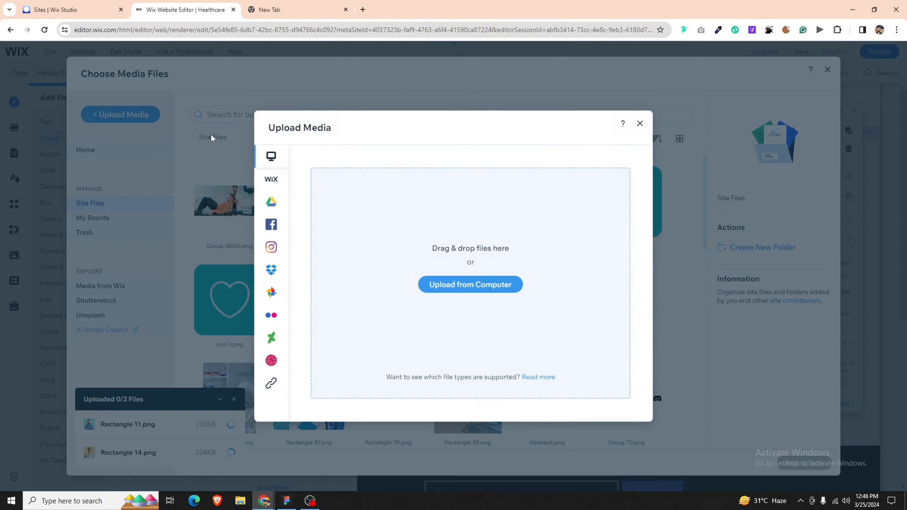
{"action": "left_click", "coordinate": [211, 135]}
{"action": "left_click", "coordinate": [112, 115]}
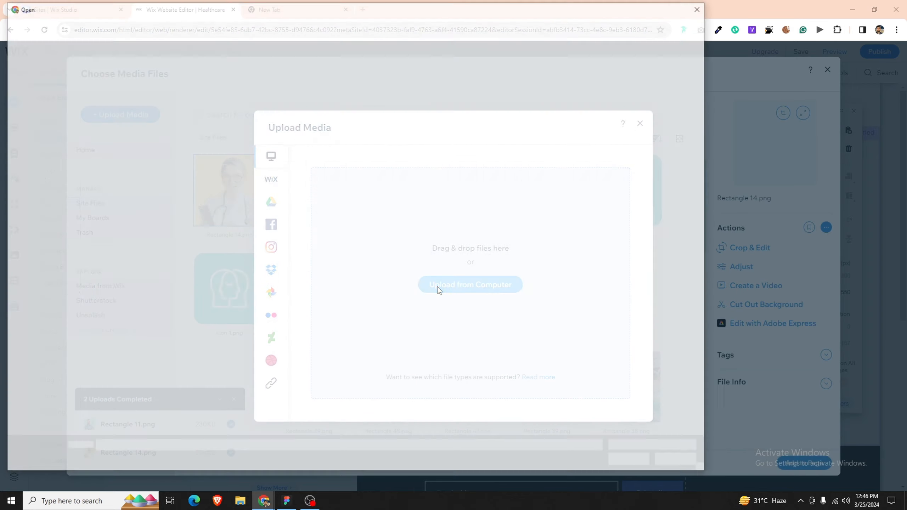
{"action": "left_click", "coordinate": [438, 287]}
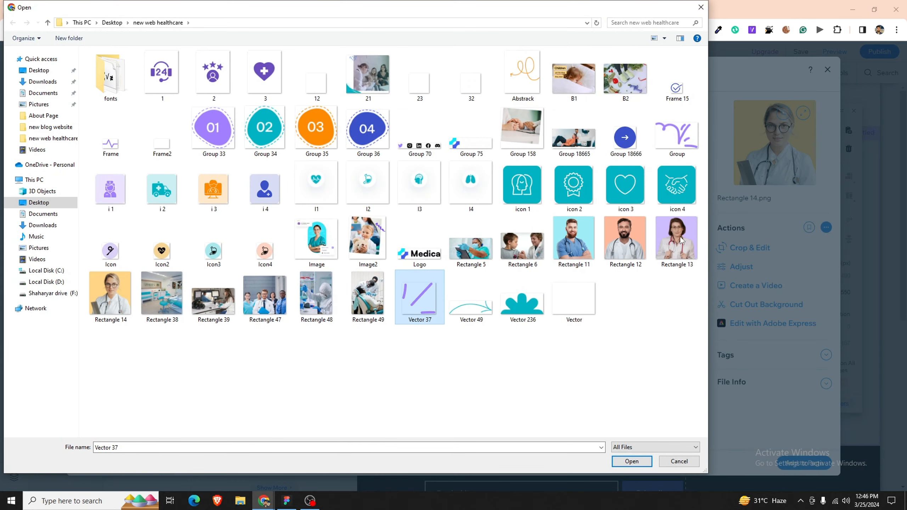
{"action": "left_click", "coordinate": [640, 251]}
{"action": "left_click", "coordinate": [675, 249], "text": "ctrl"}
{"action": "key", "text": "Return"}
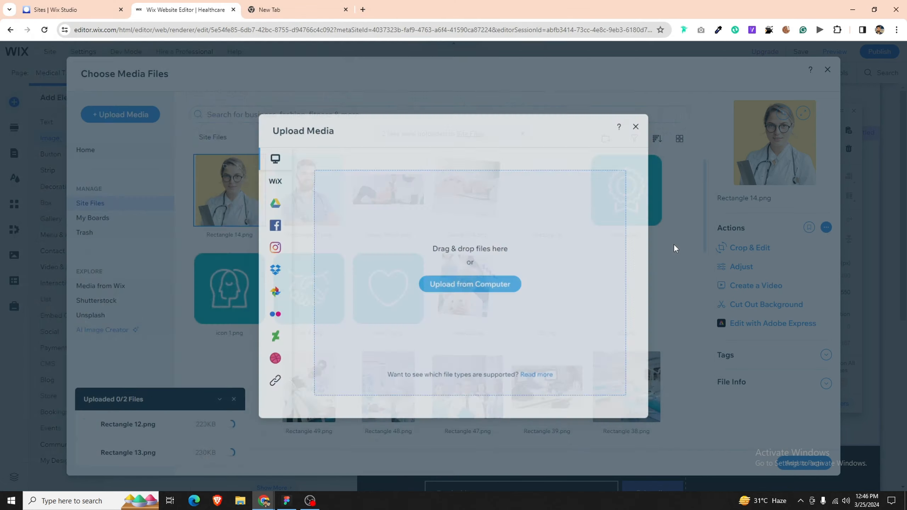
Step: Place Rectangle 11.png in the strip's left column, centred horizontally and vertically
{"action": "double_click", "coordinate": [331, 216]}
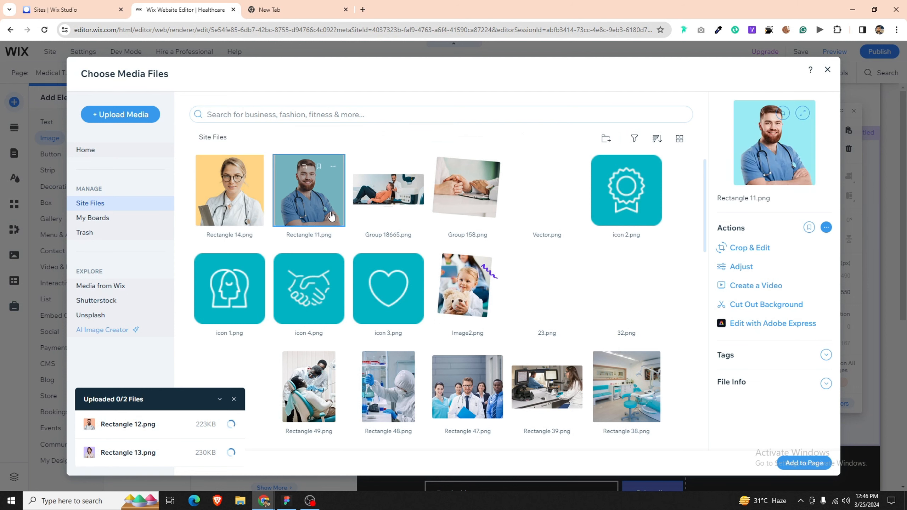
{"action": "left_click_drag", "start_coordinate": [460, 292], "coordinate": [349, 288]}
{"action": "left_click", "coordinate": [849, 177]}
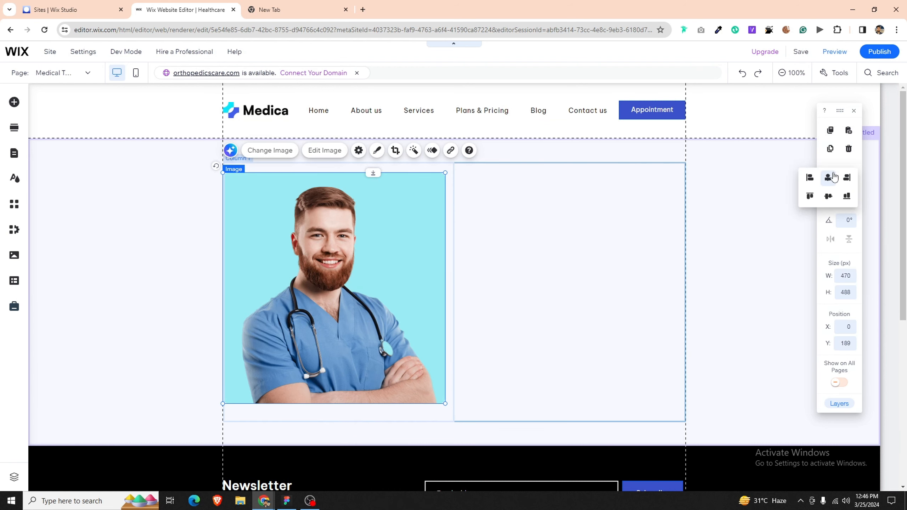
{"action": "left_click", "coordinate": [828, 177]}
{"action": "left_click", "coordinate": [828, 196]}
{"action": "left_click", "coordinate": [568, 244]}
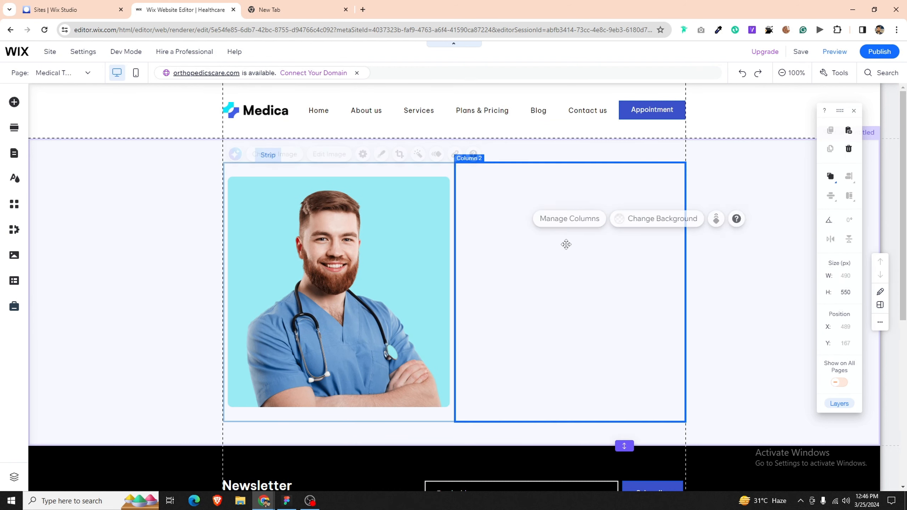
{"action": "left_click", "coordinate": [127, 193]}
Step: Upload the Icon and Icon4 badge images to the site
{"action": "left_click", "coordinate": [15, 102]}
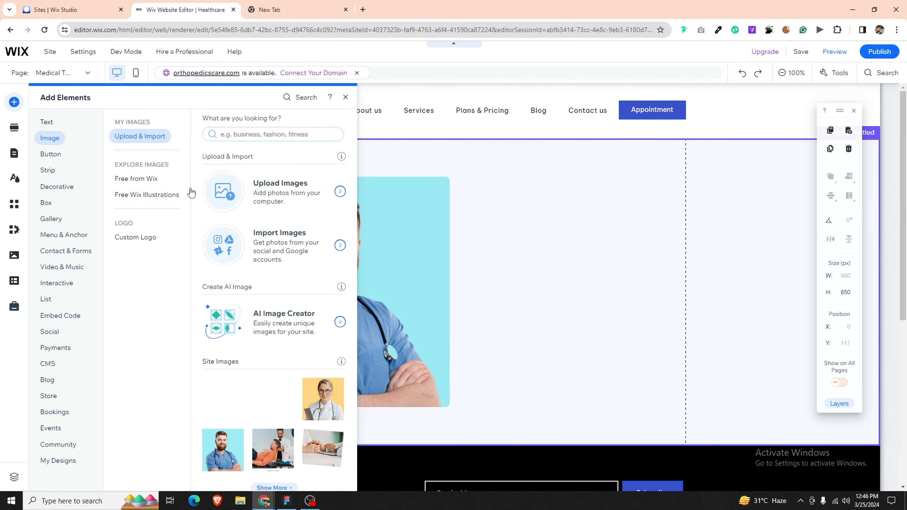
{"action": "left_click", "coordinate": [223, 202]}
{"action": "left_click", "coordinate": [494, 288]}
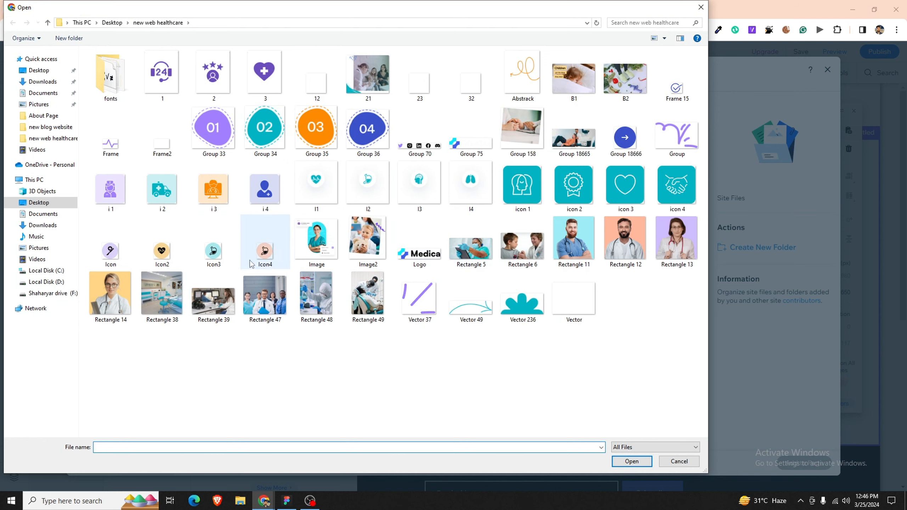
{"action": "left_click", "coordinate": [110, 255]}
{"action": "left_click", "coordinate": [258, 252], "text": "ctrl"}
{"action": "key", "text": "Return"}
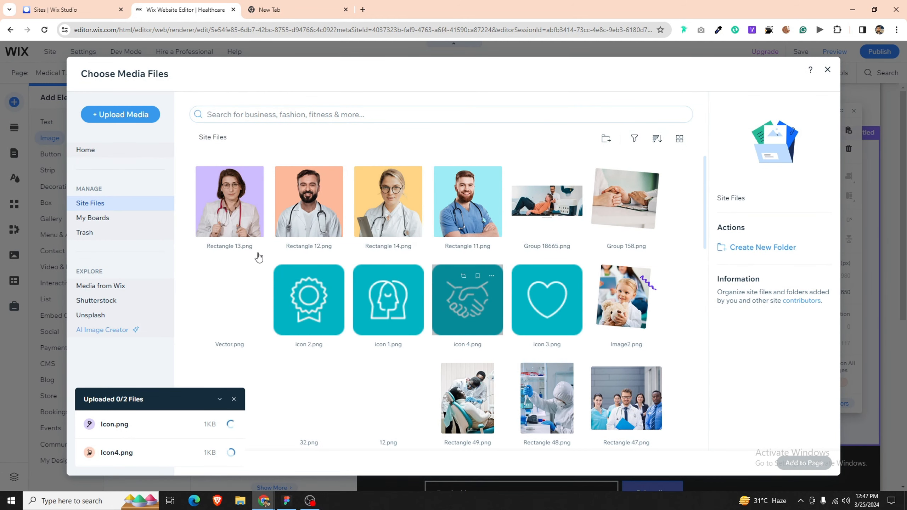
Step: Upload the Icon2 and Icon3 badge images to the site
{"action": "left_click", "coordinate": [147, 117]}
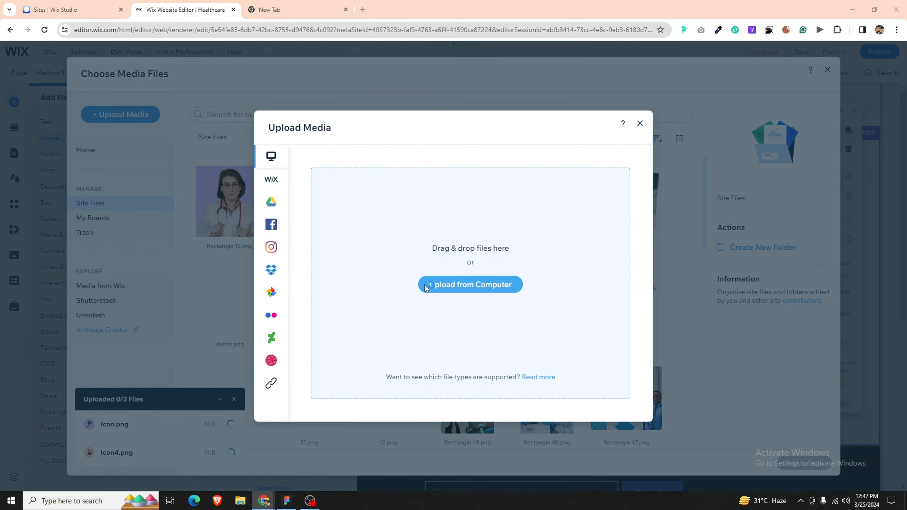
{"action": "left_click", "coordinate": [425, 285]}
{"action": "left_click", "coordinate": [154, 246], "text": "shift"}
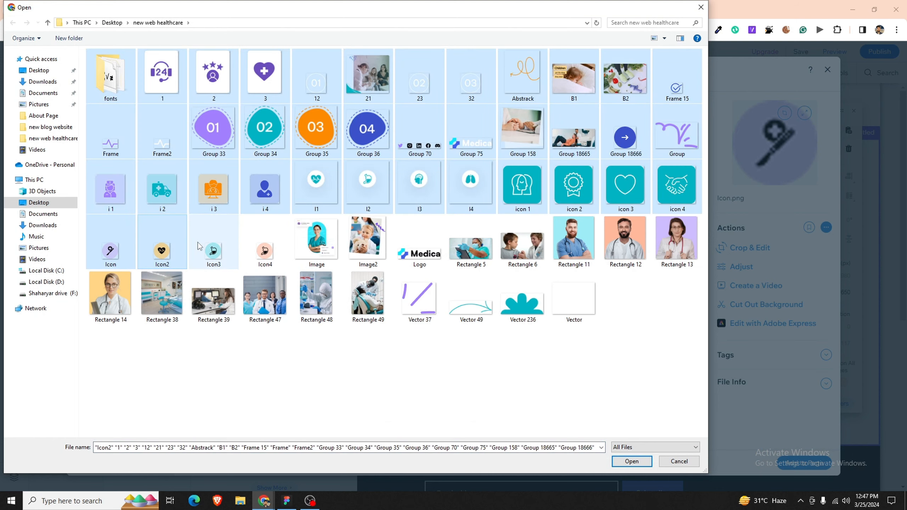
{"action": "left_click", "coordinate": [173, 242]}
{"action": "left_click", "coordinate": [217, 240], "text": "ctrl"}
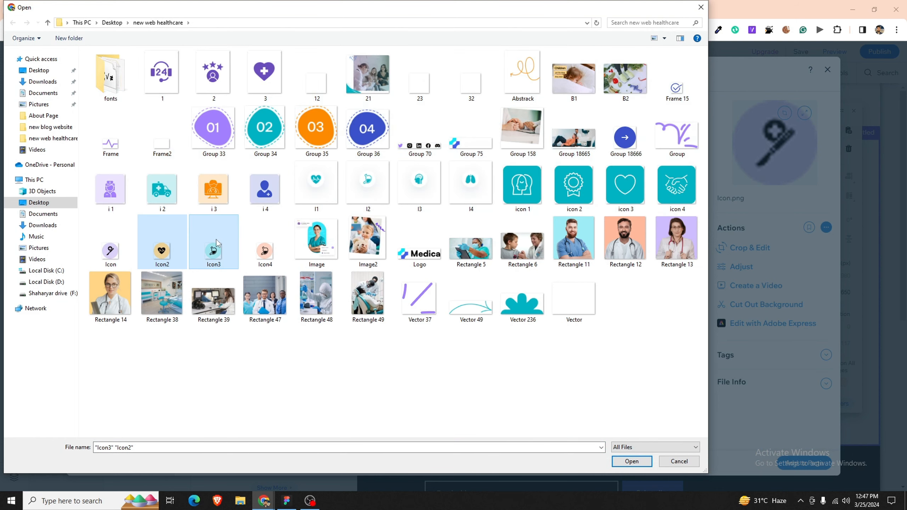
{"action": "key", "text": "Return"}
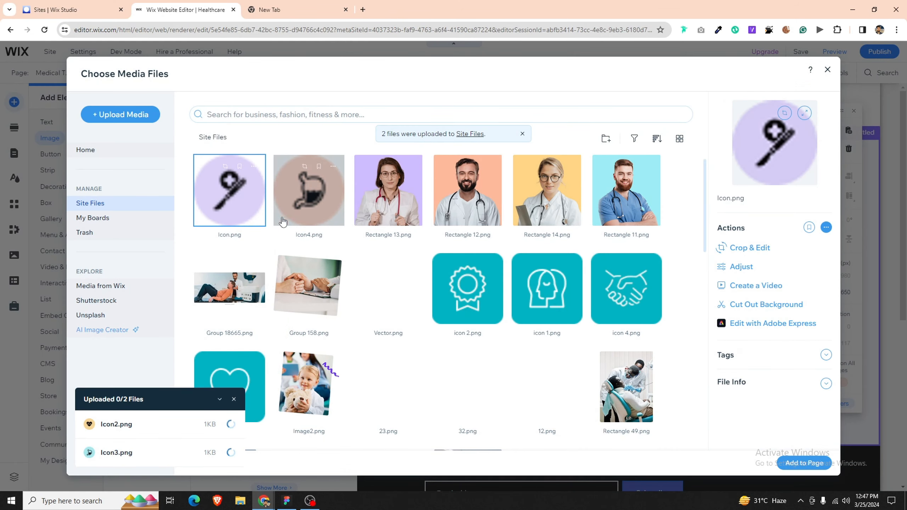
Step: Add Icon.png and position it at the top of the strip's right column
{"action": "left_click", "coordinate": [283, 222]}
{"action": "double_click", "coordinate": [255, 215]}
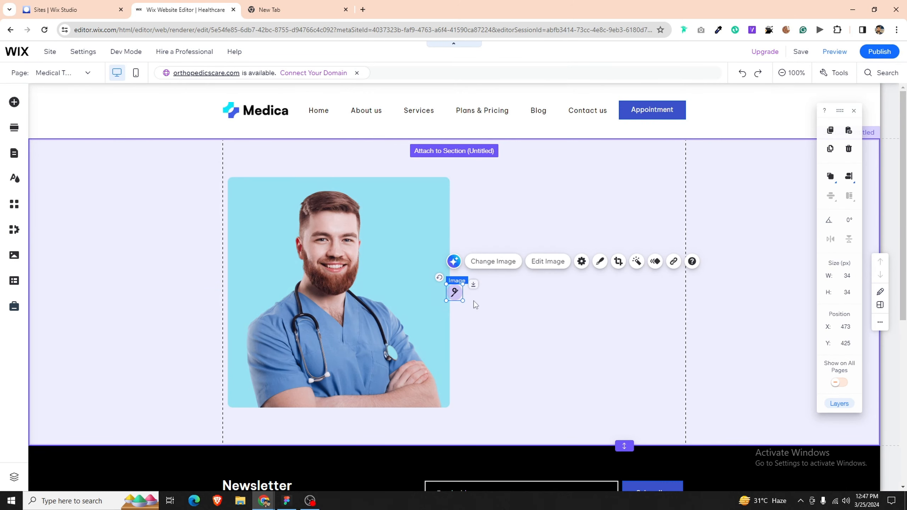
{"action": "left_click_drag", "start_coordinate": [455, 291], "coordinate": [473, 185]}
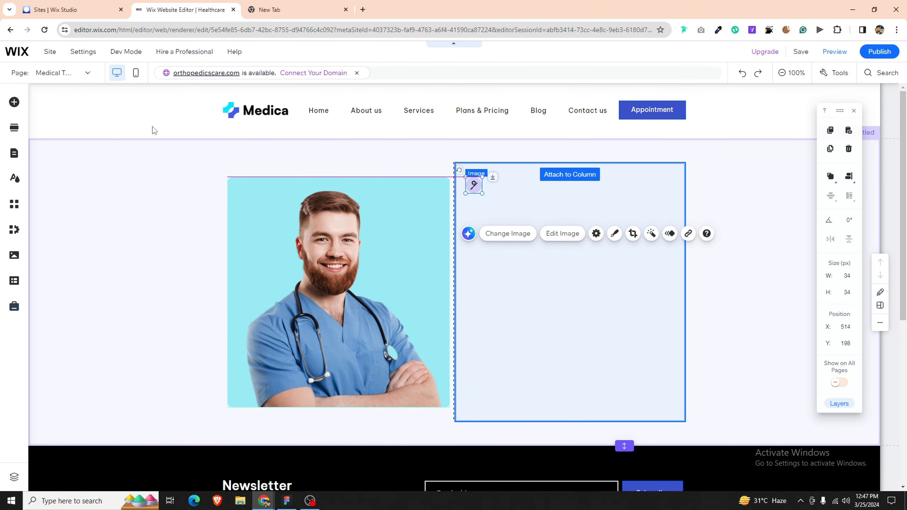
{"action": "left_click", "coordinate": [13, 104]}
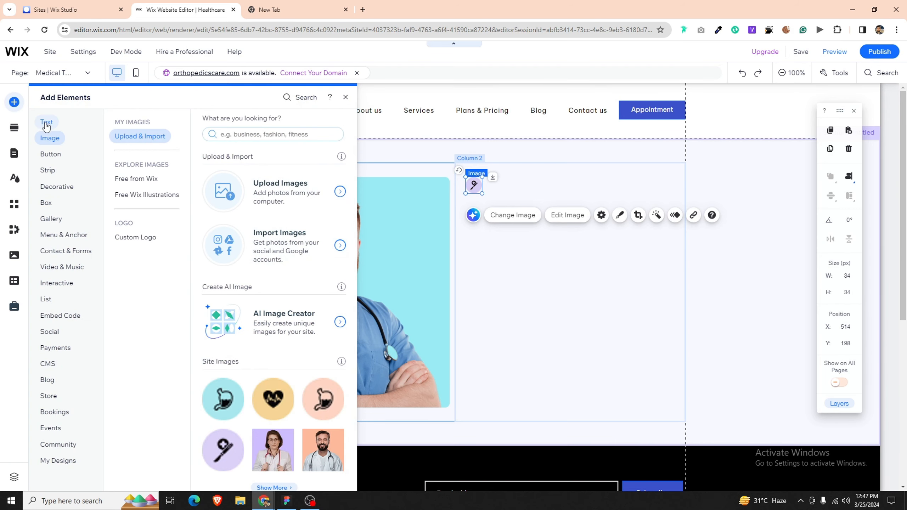
Step: Add a paragraph beside the badge icon, first trying Heading 6 at font size 16
{"action": "left_click", "coordinate": [46, 126]}
{"action": "left_click_drag", "start_coordinate": [214, 383], "coordinate": [528, 179]}
{"action": "left_click", "coordinate": [532, 188]}
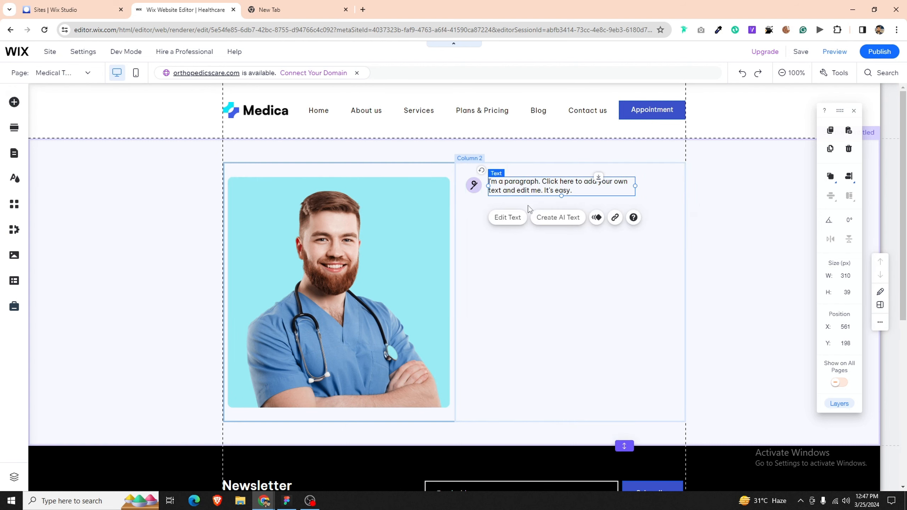
{"action": "left_click", "coordinate": [521, 216]}
{"action": "left_click", "coordinate": [451, 236]}
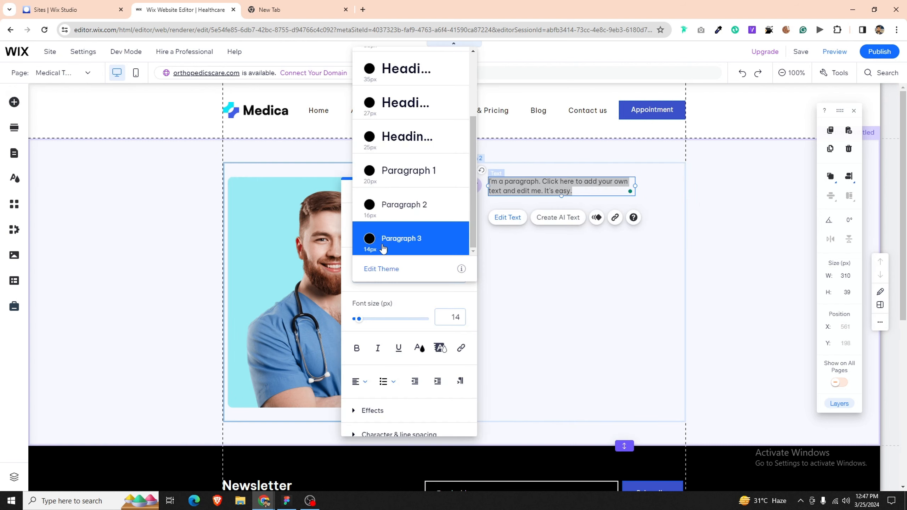
{"action": "left_click", "coordinate": [400, 137]}
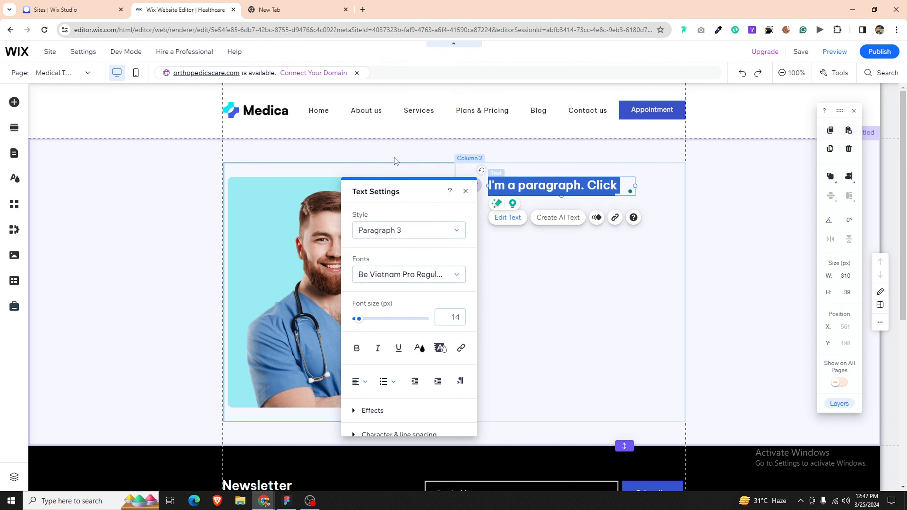
{"action": "left_click", "coordinate": [444, 317]}
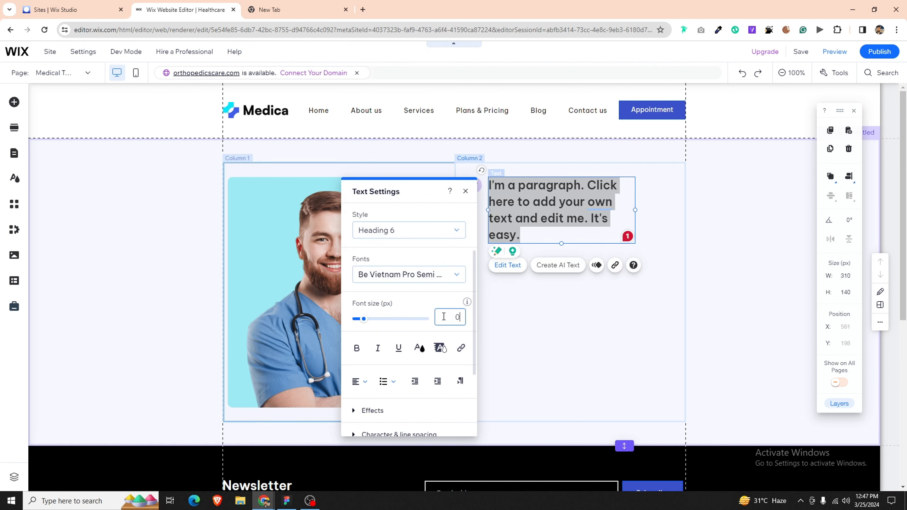
{"action": "type", "text": "16"}
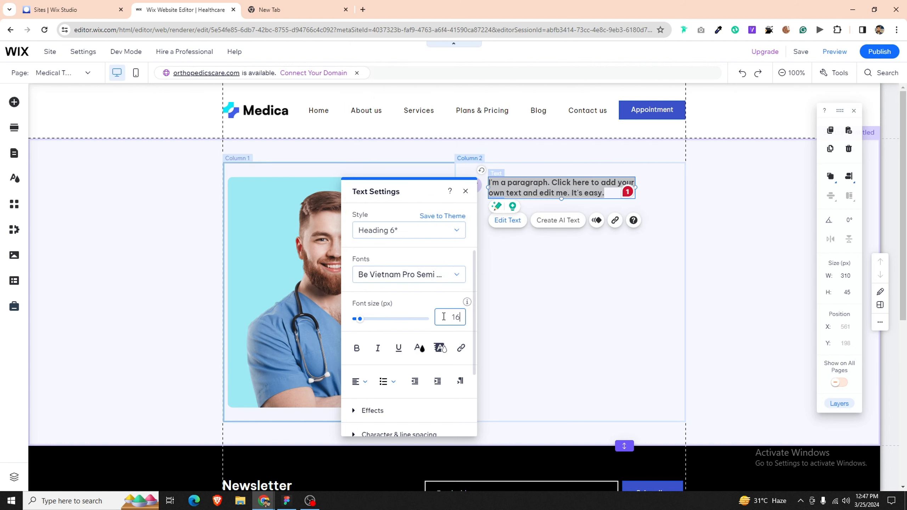
{"action": "left_click", "coordinate": [531, 298]}
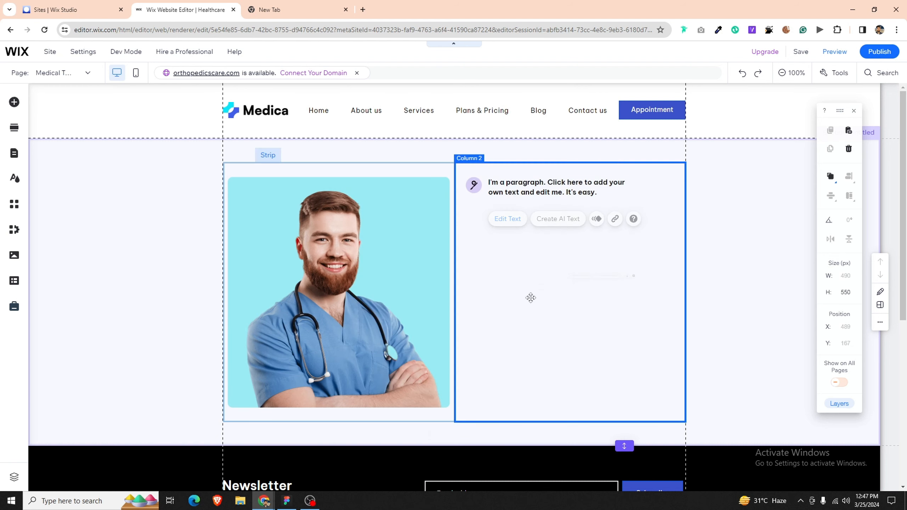
Step: Restyle the new paragraph to Paragraph 3
{"action": "left_click", "coordinate": [536, 188]}
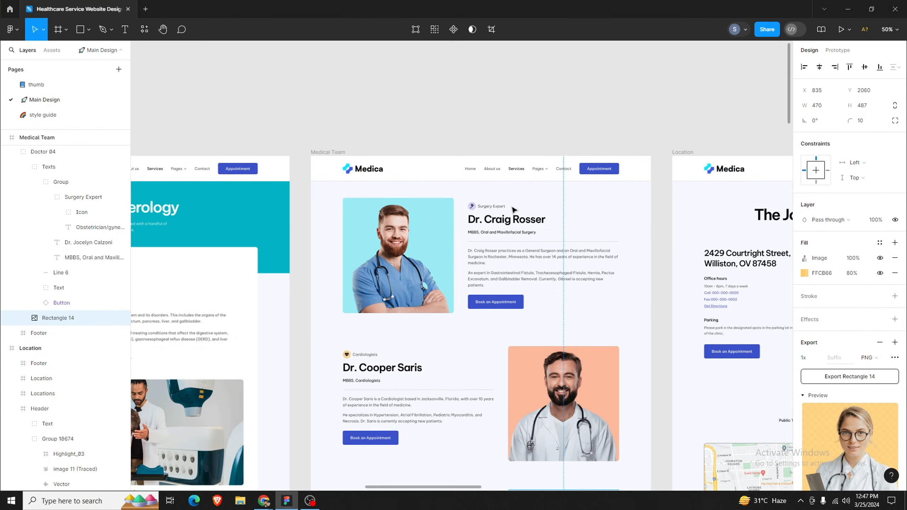
{"action": "left_click", "coordinate": [288, 501]}
{"action": "double_click", "coordinate": [545, 184]}
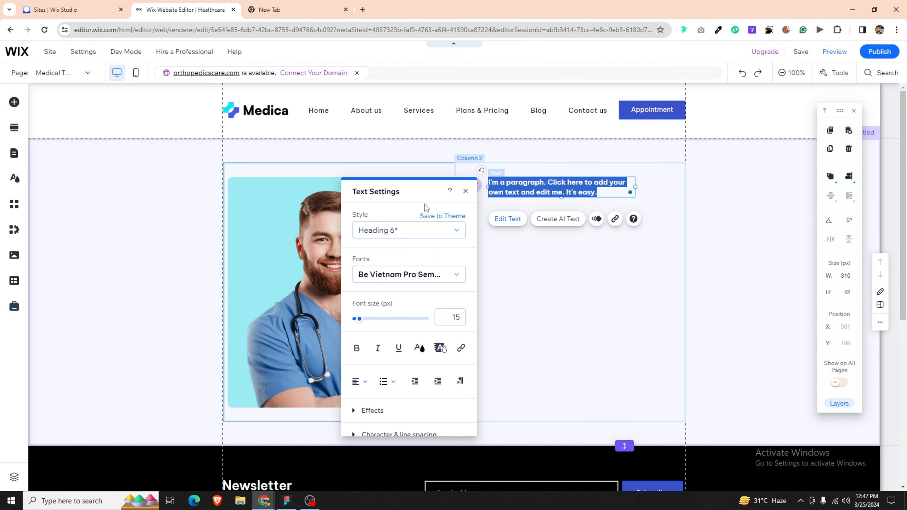
{"action": "left_click", "coordinate": [407, 233]}
{"action": "left_click", "coordinate": [386, 340]}
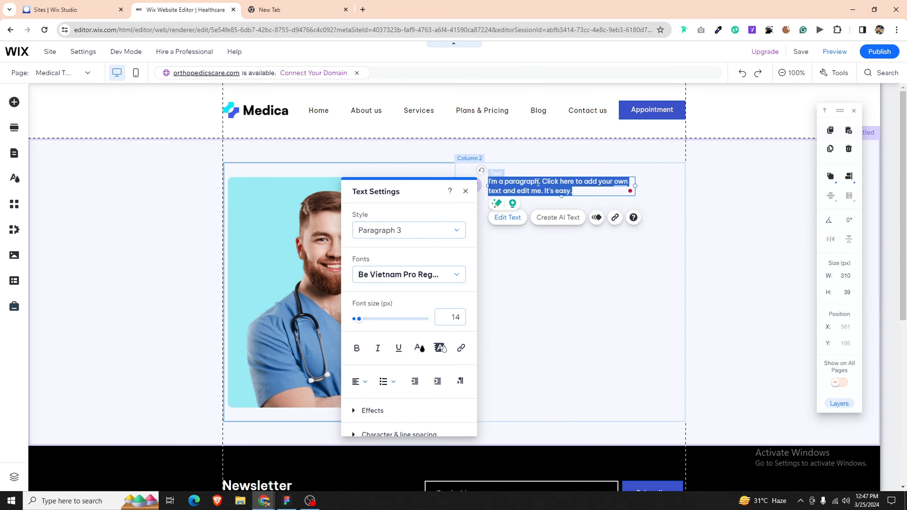
{"action": "left_click", "coordinate": [508, 267]}
Step: Paste 'Surgery Expert' from the Figma design into the label, then narrow its box beside the icon
{"action": "left_click", "coordinate": [287, 501]}
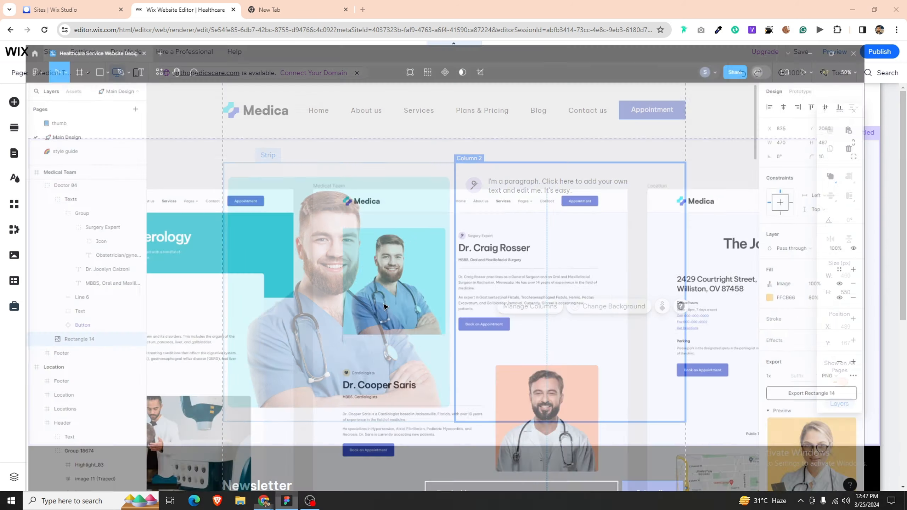
{"action": "left_click", "coordinate": [495, 208]}
{"action": "double_click", "coordinate": [495, 208]}
{"action": "double_click", "coordinate": [495, 208]}
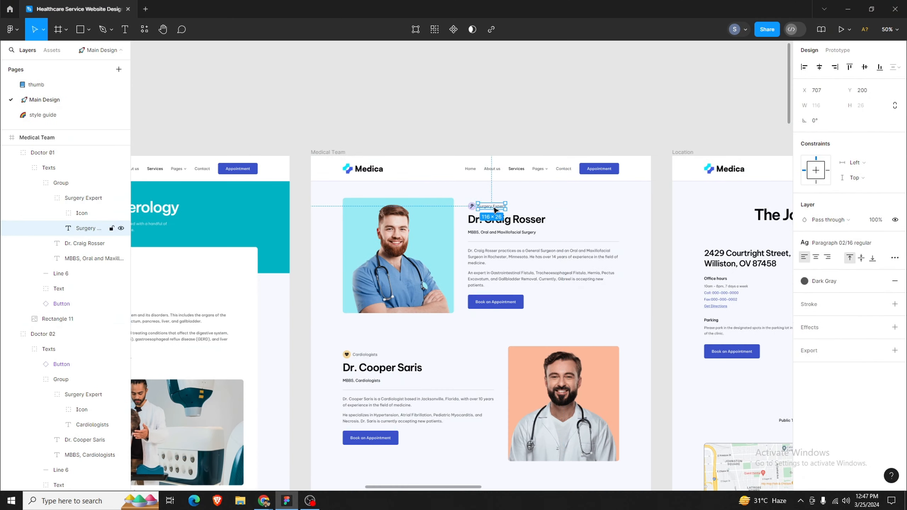
{"action": "double_click", "coordinate": [494, 208]}
{"action": "key", "text": "ctrl+c"}
{"action": "left_click", "coordinate": [294, 501]}
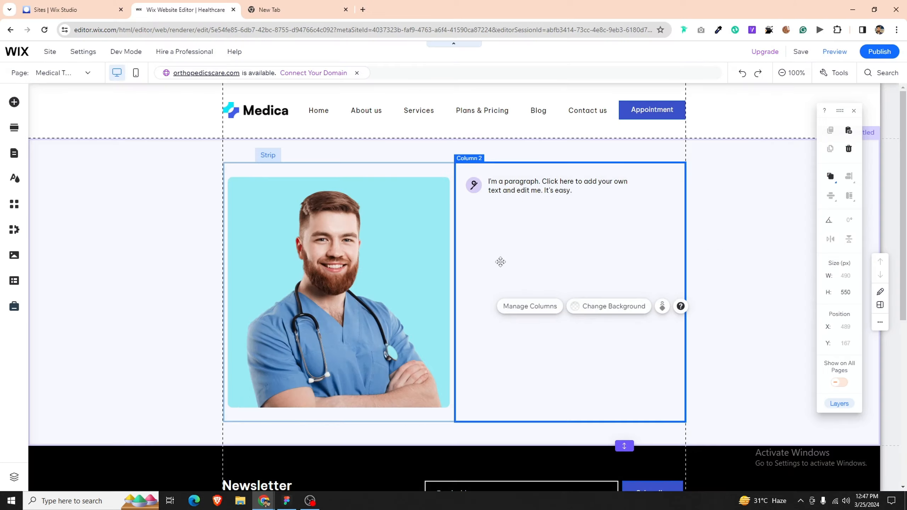
{"action": "double_click", "coordinate": [537, 183]}
{"action": "key", "text": "ctrl+v"}
{"action": "left_click", "coordinate": [519, 238]}
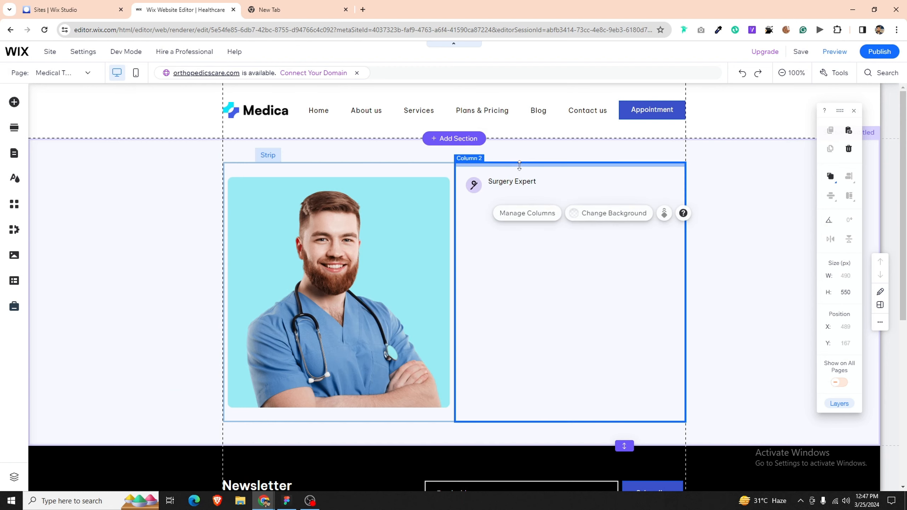
{"action": "left_click_drag", "start_coordinate": [517, 179], "coordinate": [516, 181]}
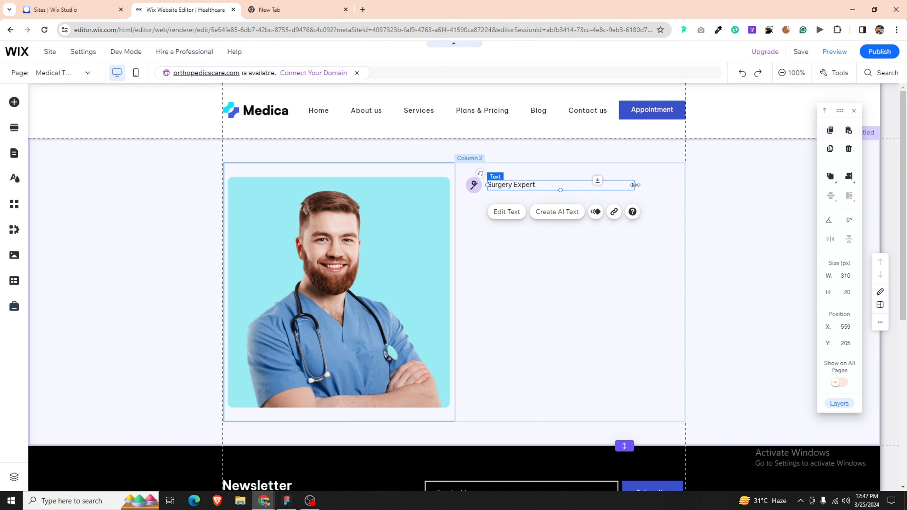
{"action": "left_click_drag", "start_coordinate": [634, 185], "coordinate": [598, 183]}
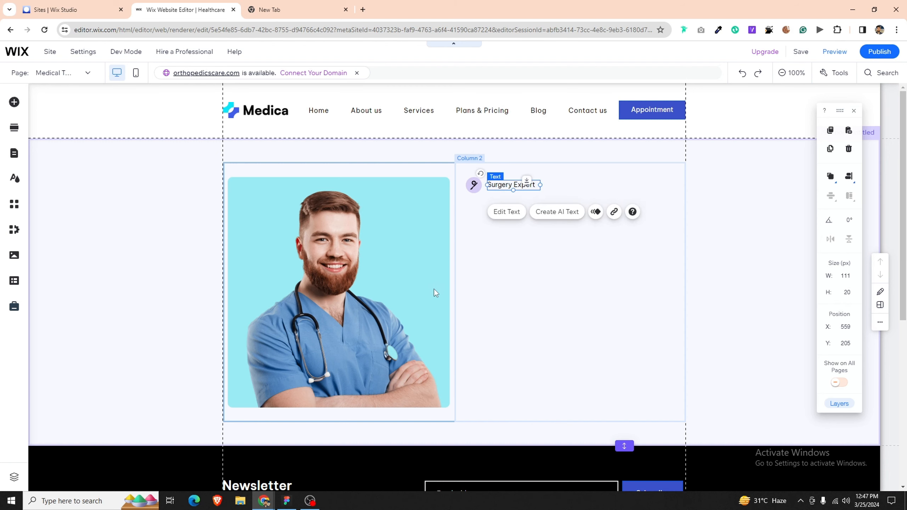
Step: Check the doctor's name heading style in the Figma design
{"action": "key", "text": "alt+Tab"}
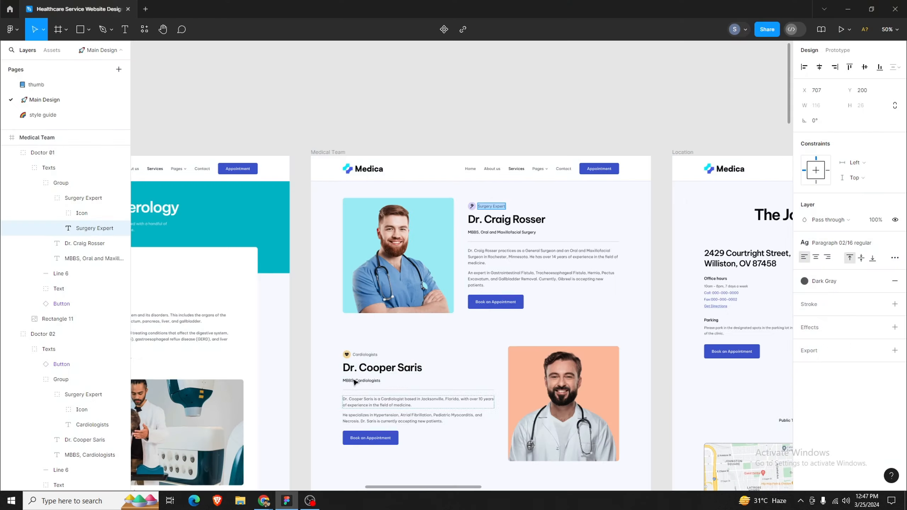
{"action": "left_click", "coordinate": [538, 213]}
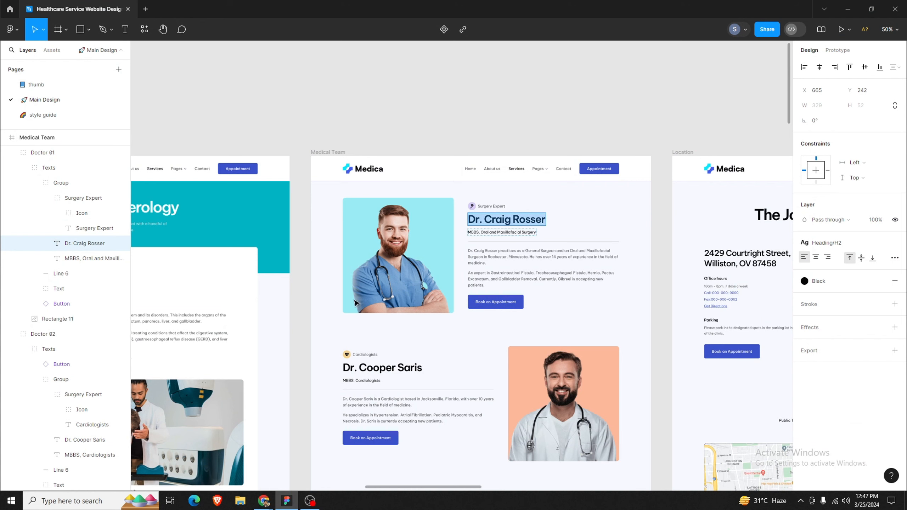
{"action": "key", "text": "alt+Tab"}
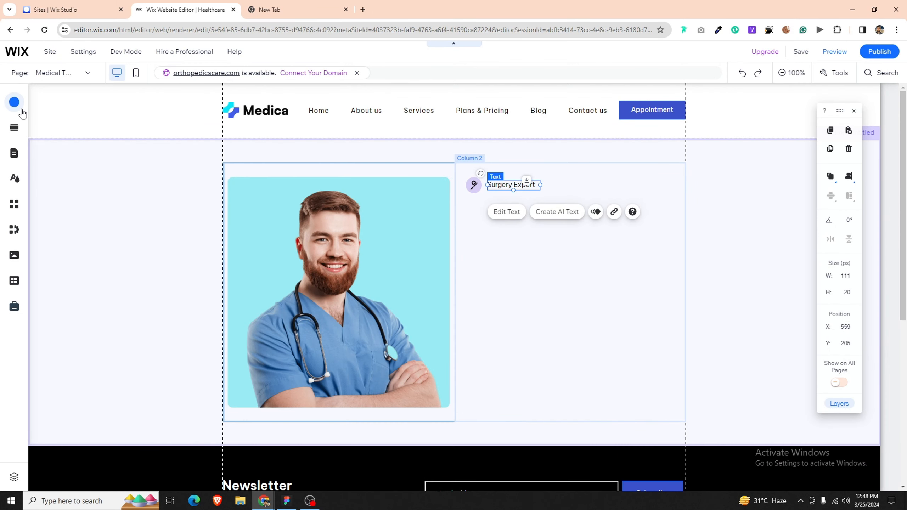
{"action": "left_click", "coordinate": [21, 111]}
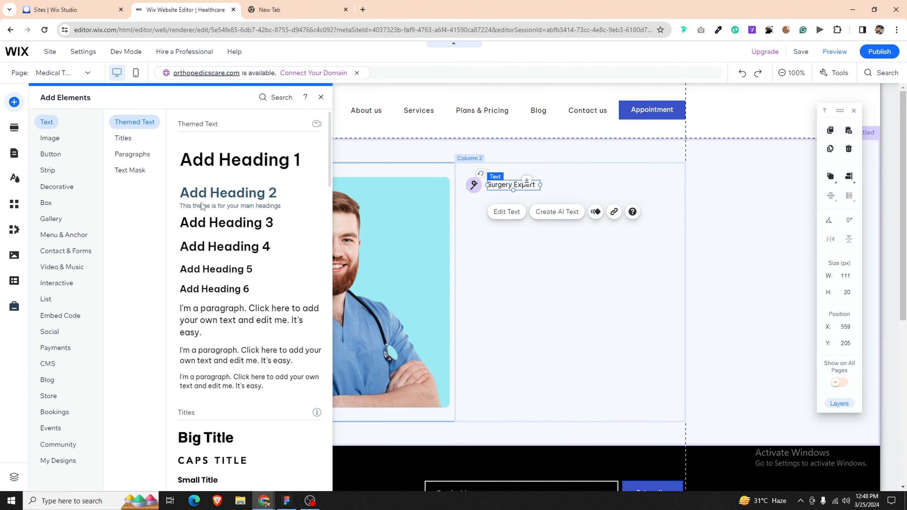
{"action": "left_click_drag", "start_coordinate": [228, 193], "coordinate": [496, 215]}
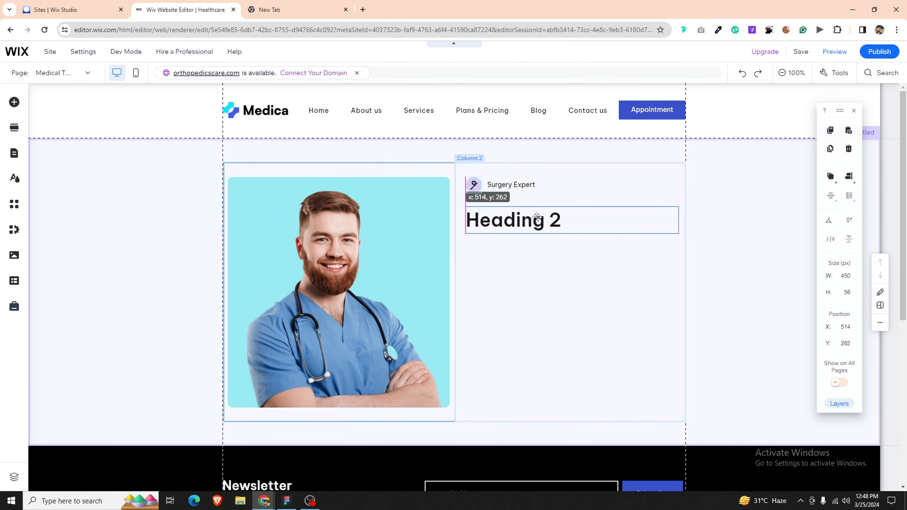
{"action": "double_click", "coordinate": [537, 217]}
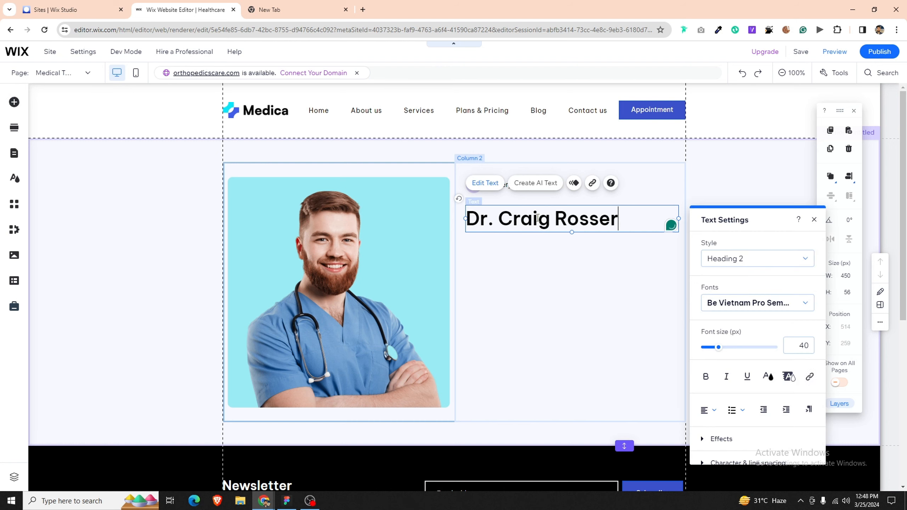
{"action": "left_click", "coordinate": [548, 266]}
{"action": "left_click_drag", "start_coordinate": [549, 224], "coordinate": [550, 217]}
{"action": "left_click", "coordinate": [555, 275]}
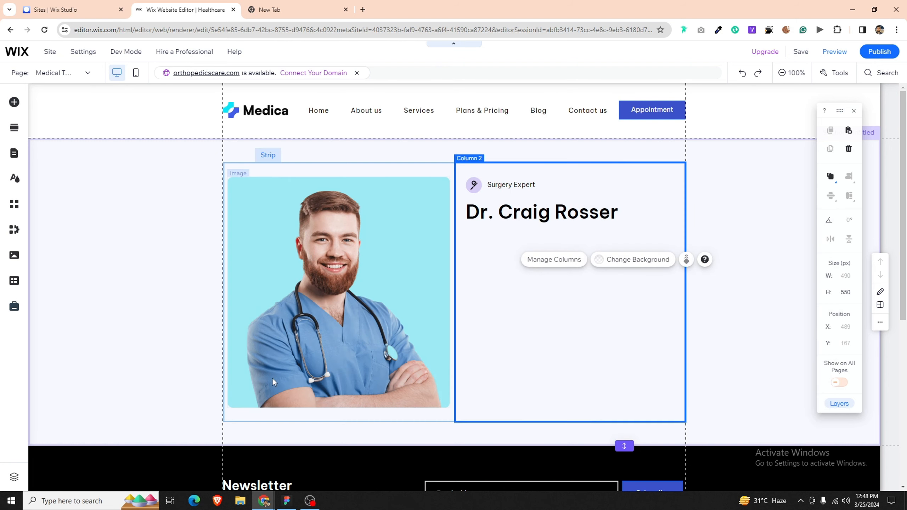
Step: Add a Heading 6 under the name with 'MBBS, Oral and Maxillofacial Surgery' at 14 px
{"action": "left_click", "coordinate": [287, 501]}
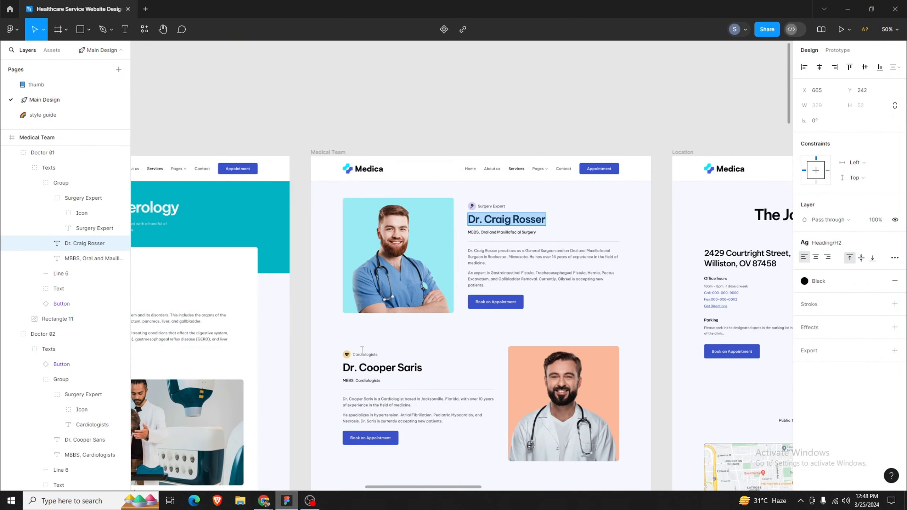
{"action": "left_click", "coordinate": [499, 230]}
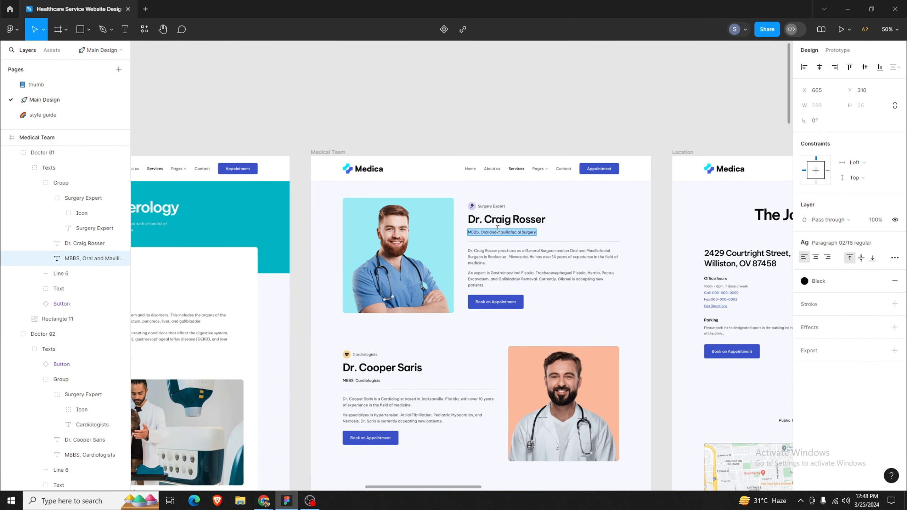
{"action": "left_click", "coordinate": [264, 501]}
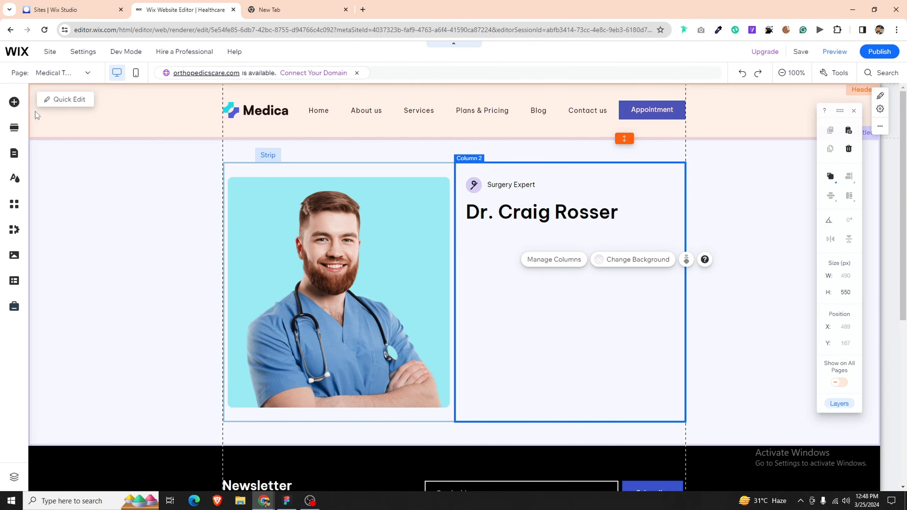
{"action": "left_click", "coordinate": [14, 103]}
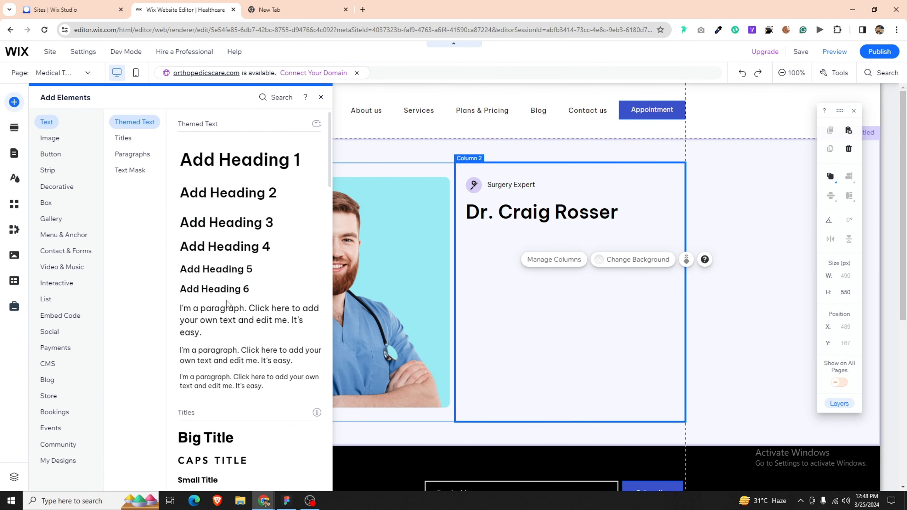
{"action": "left_click_drag", "start_coordinate": [223, 297], "coordinate": [551, 237]}
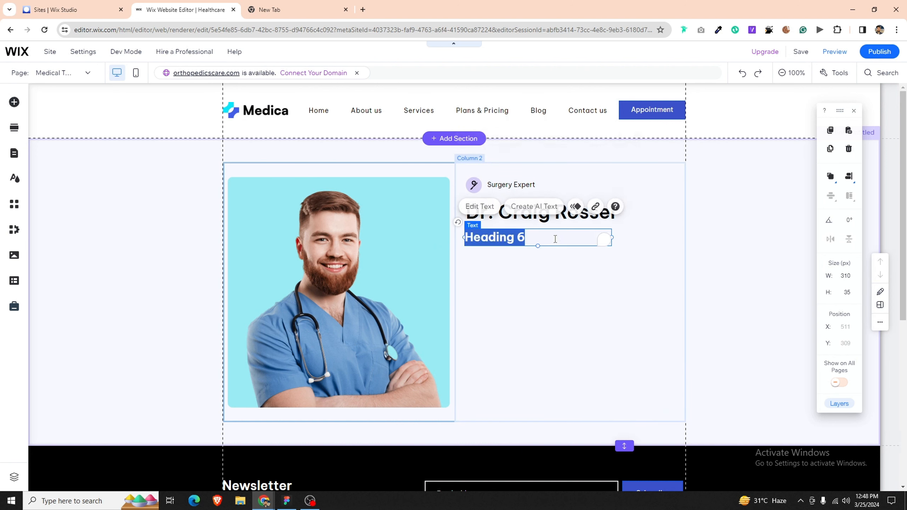
{"action": "type", "text": "MBBS, Oral and Maxillofacial Surgery"}
{"action": "key", "text": "ctrl+a"}
{"action": "left_click", "coordinate": [421, 235]}
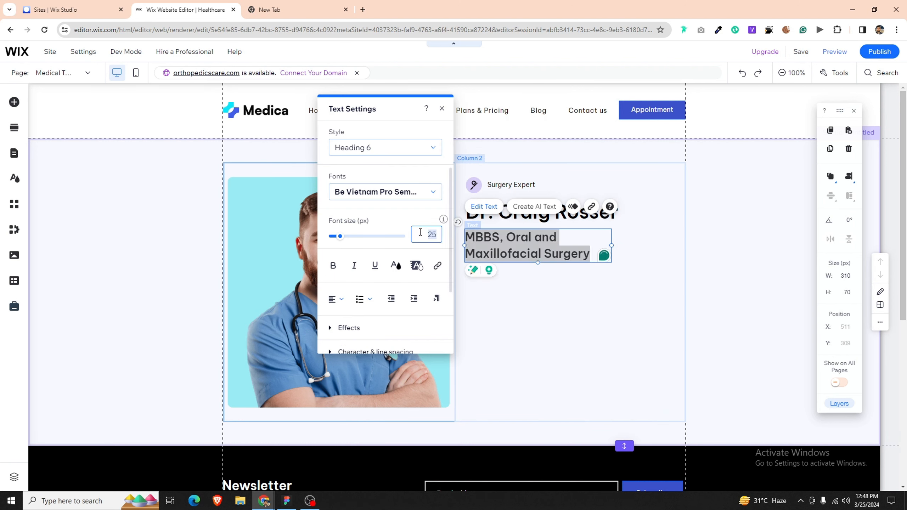
{"action": "type", "text": "14"}
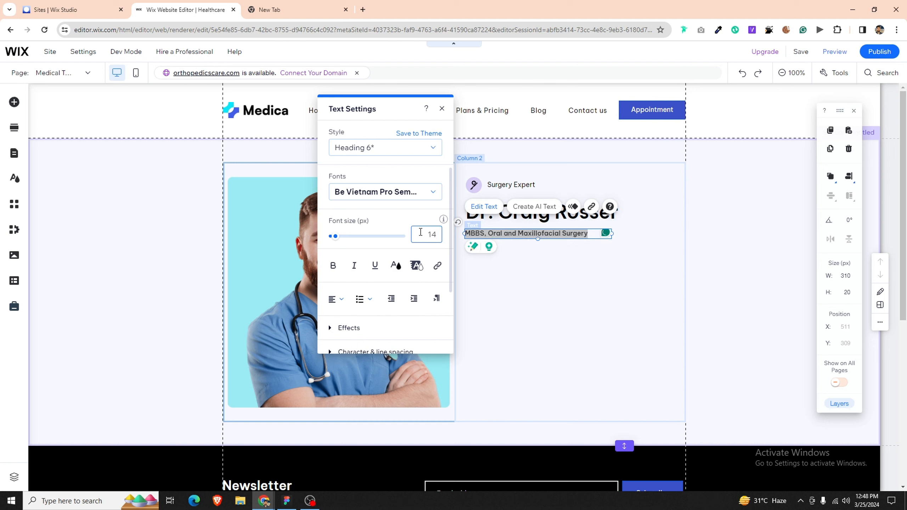
{"action": "left_click", "coordinate": [518, 261]}
Step: Narrow the subtitle's text box so it sits on one line
{"action": "left_click", "coordinate": [471, 235]}
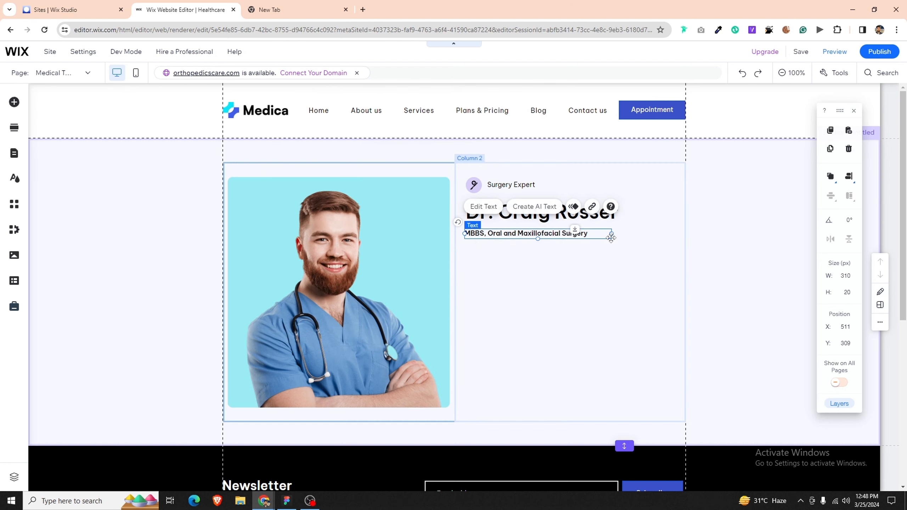
{"action": "left_click_drag", "start_coordinate": [611, 234], "coordinate": [590, 239]}
{"action": "left_click", "coordinate": [550, 265]}
{"action": "key", "text": "alt+Tab"}
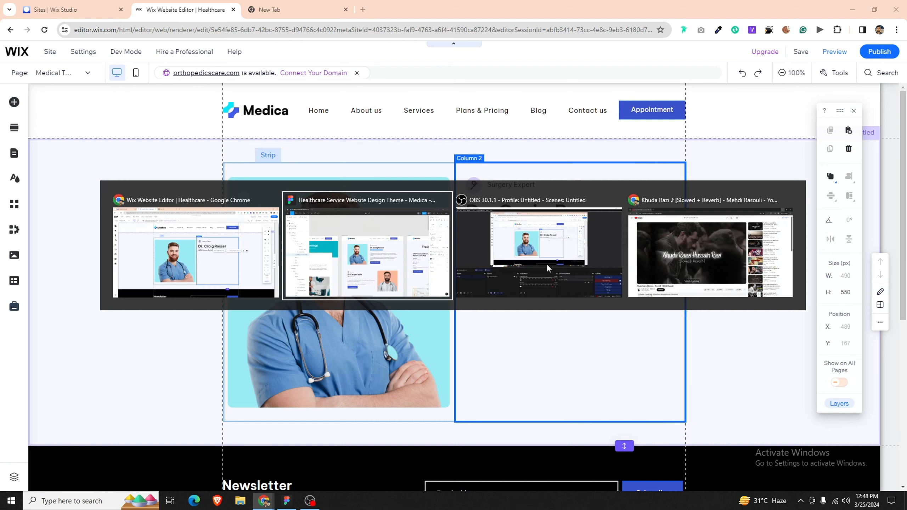
{"action": "left_click", "coordinate": [509, 250]}
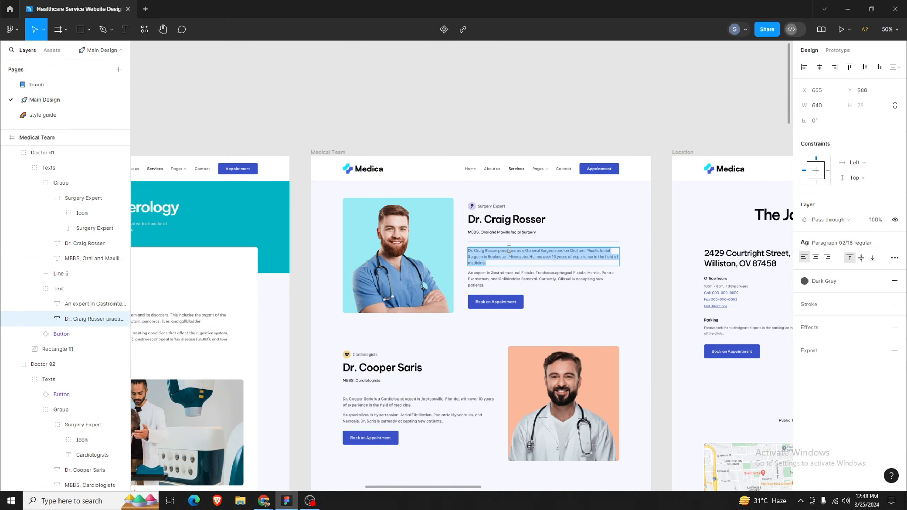
{"action": "left_click", "coordinate": [287, 501]}
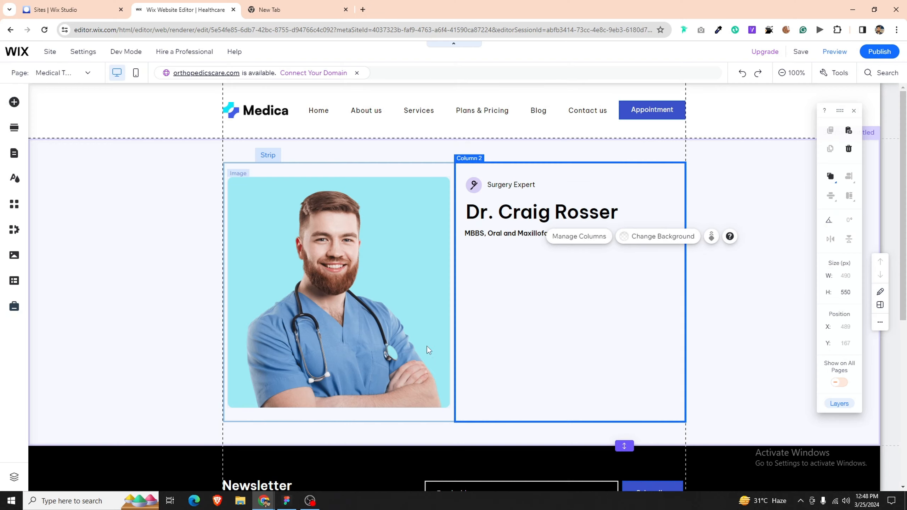
{"action": "left_click", "coordinate": [15, 103]}
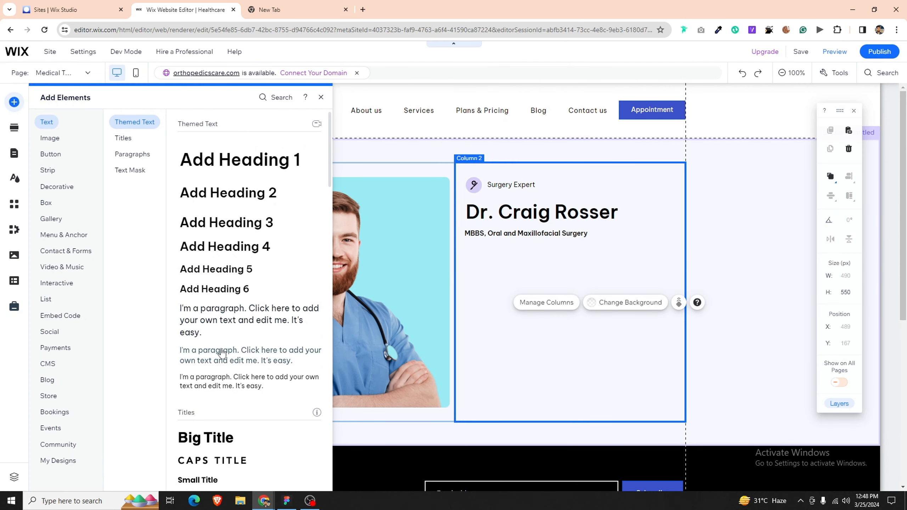
{"action": "left_click_drag", "start_coordinate": [222, 352], "coordinate": [510, 250]}
{"action": "double_click", "coordinate": [510, 250]}
{"action": "key", "text": "ctrl+v"}
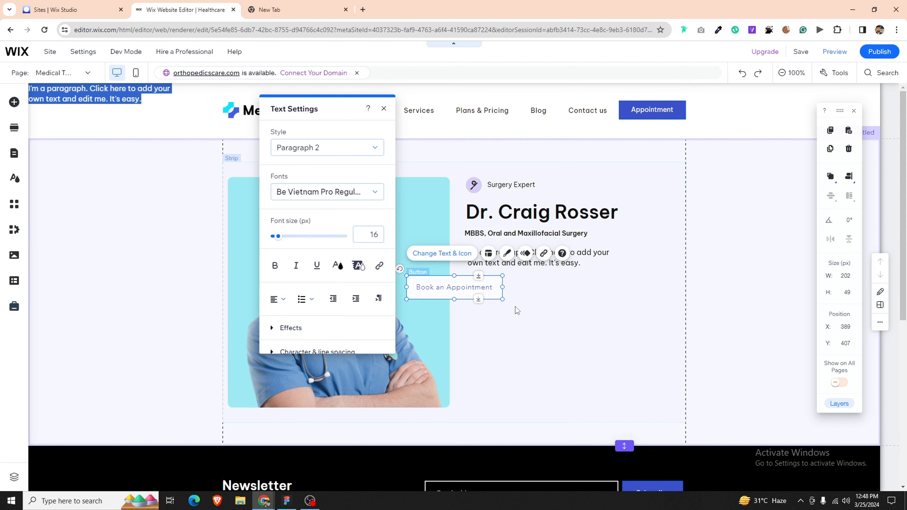
{"action": "left_click", "coordinate": [489, 309]}
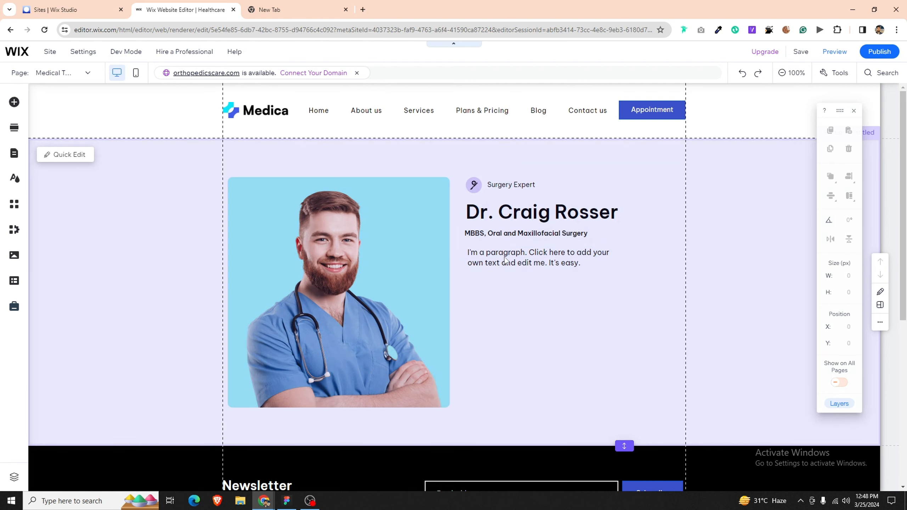
{"action": "left_click", "coordinate": [506, 255]}
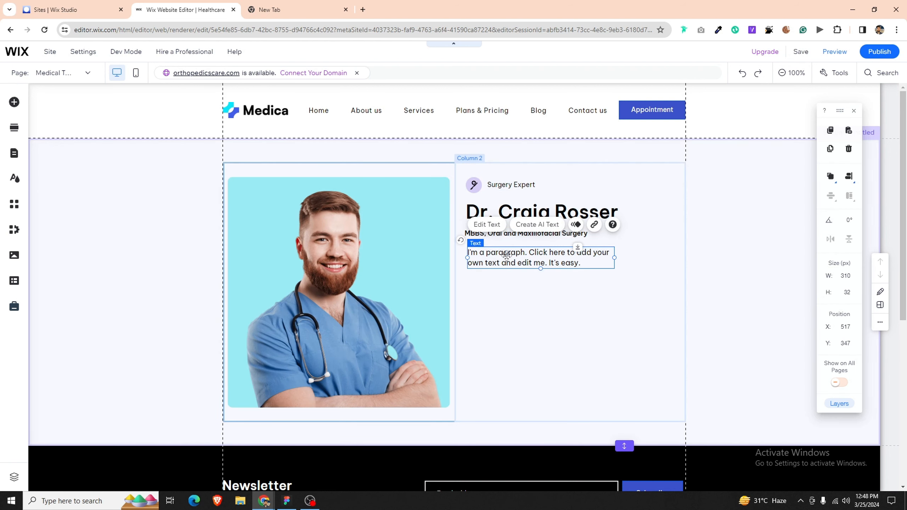
{"action": "double_click", "coordinate": [506, 255]}
{"action": "left_click", "coordinate": [517, 336]}
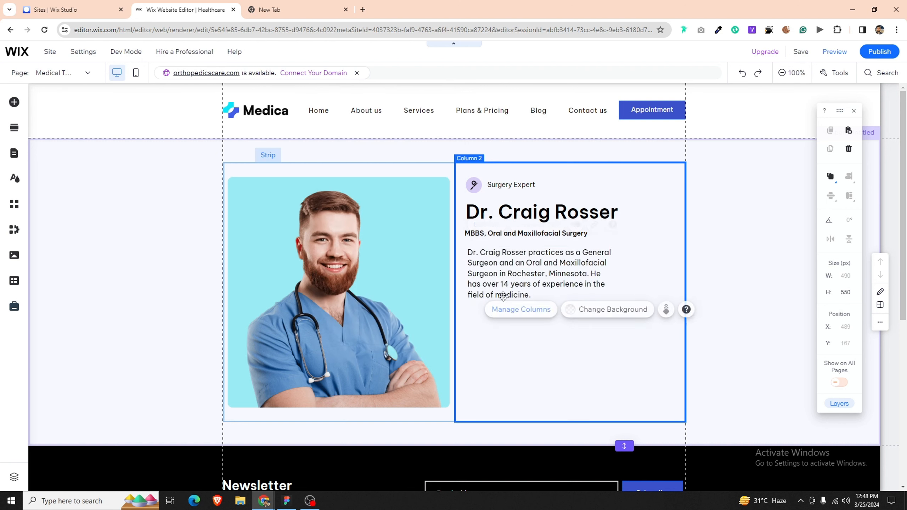
{"action": "left_click", "coordinate": [503, 297]}
{"action": "left_click_drag", "start_coordinate": [504, 296], "coordinate": [497, 280]}
Step: Left-align the icon, name heading and subtitle
{"action": "left_click", "coordinate": [474, 184], "text": "shift"}
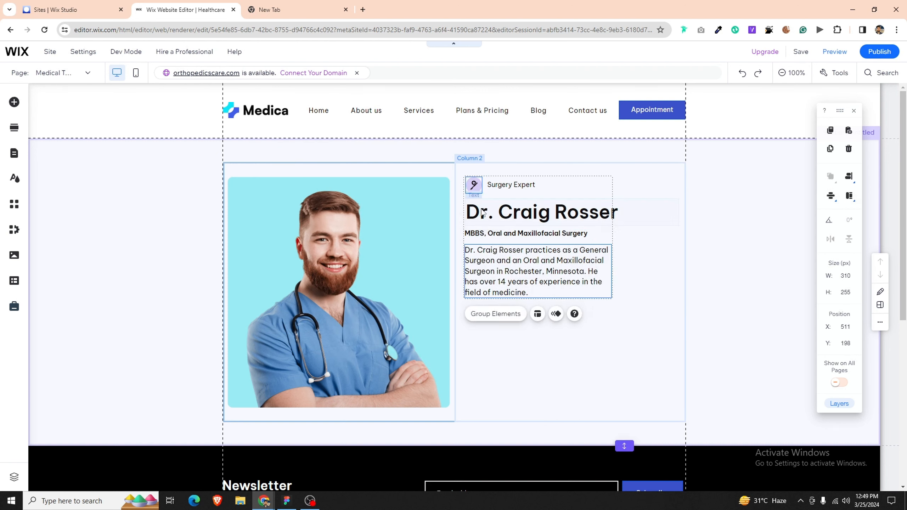
{"action": "left_click", "coordinate": [483, 213], "text": "shift"}
{"action": "left_click", "coordinate": [849, 176]}
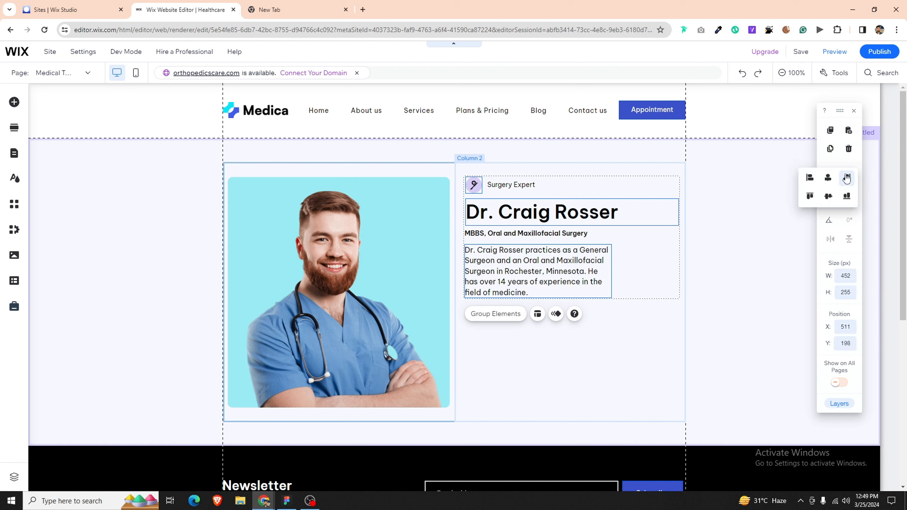
{"action": "left_click", "coordinate": [815, 180]}
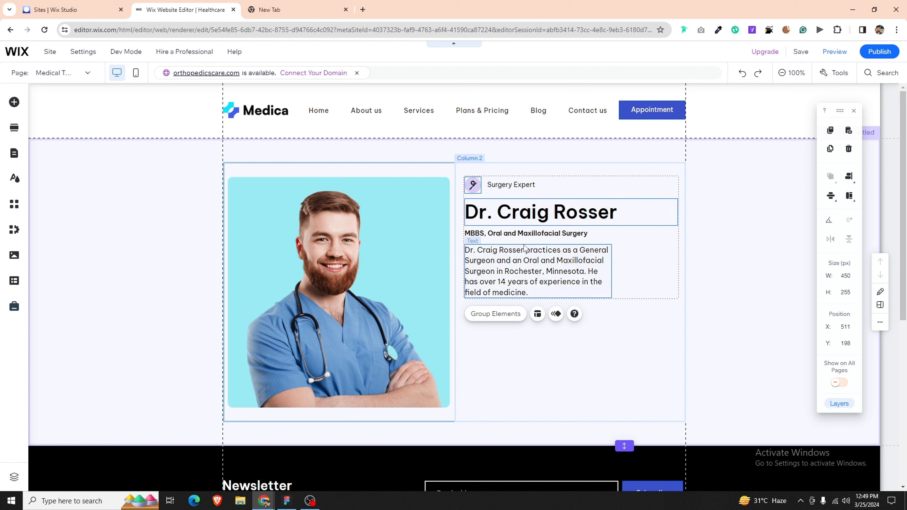
{"action": "left_click", "coordinate": [523, 235], "text": "shift"}
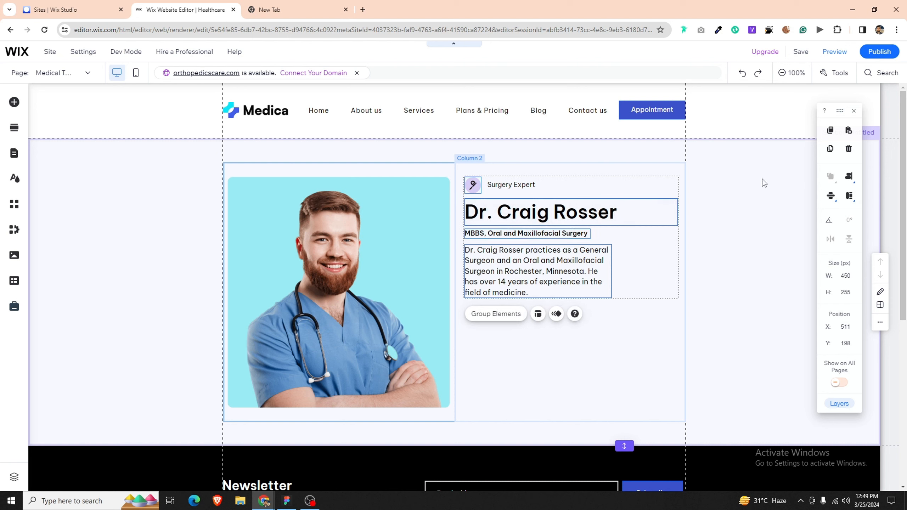
{"action": "left_click", "coordinate": [847, 181]}
{"action": "left_click", "coordinate": [591, 350]}
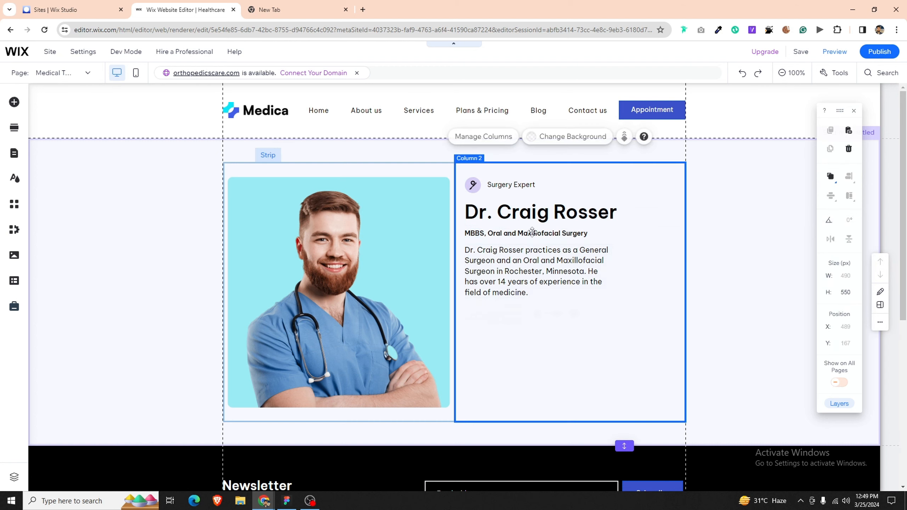
Step: Group the badge icon with the Surgery Expert label
{"action": "left_click", "coordinate": [513, 185]}
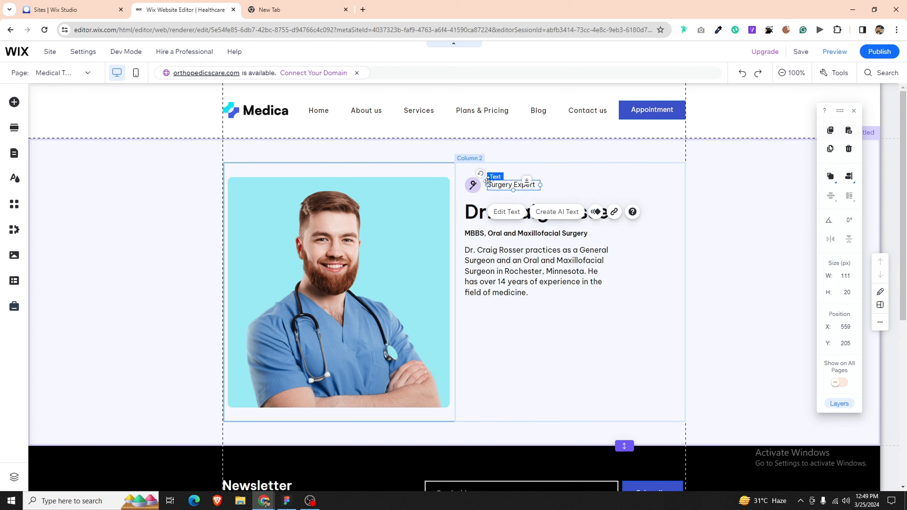
{"action": "left_click", "coordinate": [473, 185], "text": "shift"}
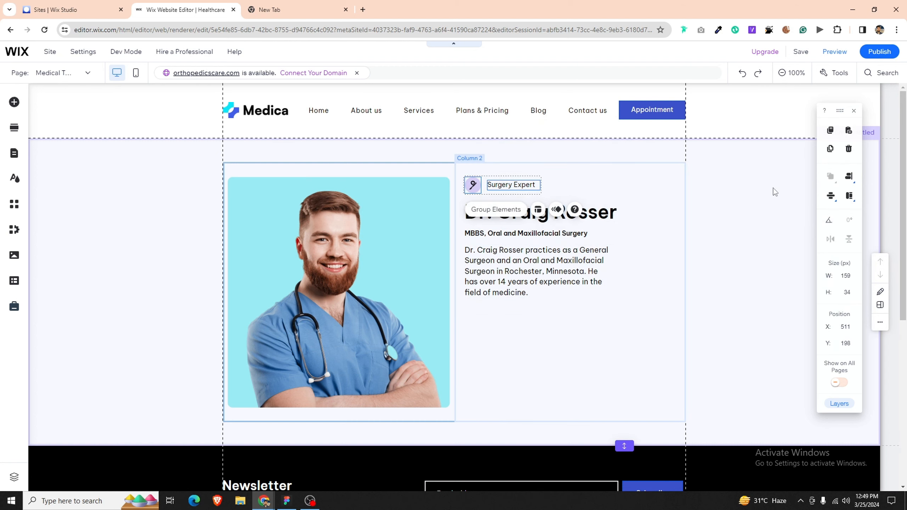
{"action": "left_click", "coordinate": [493, 215]}
{"action": "left_click", "coordinate": [626, 216]}
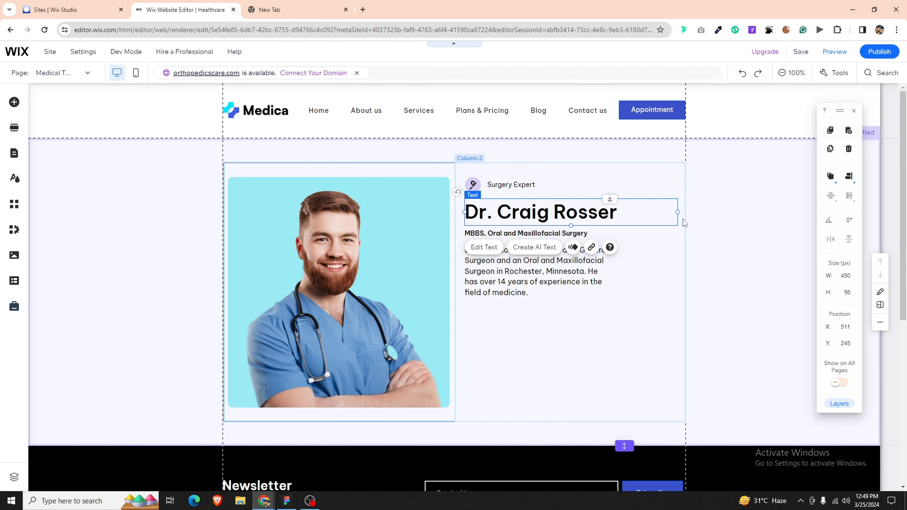
{"action": "left_click", "coordinate": [629, 258]}
Step: Widen the bio paragraph to three lines and lower its font size
{"action": "left_click", "coordinate": [607, 266]}
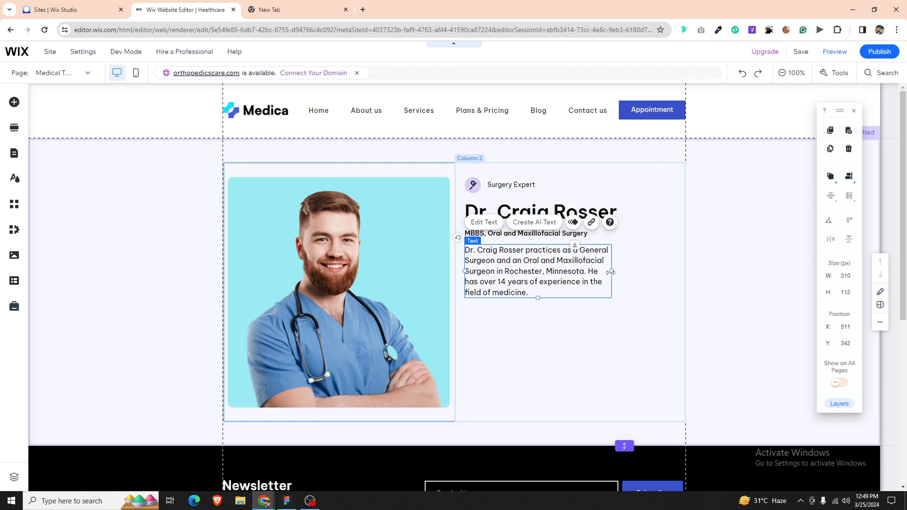
{"action": "left_click_drag", "start_coordinate": [612, 272], "coordinate": [666, 275]}
{"action": "left_click", "coordinate": [296, 502]}
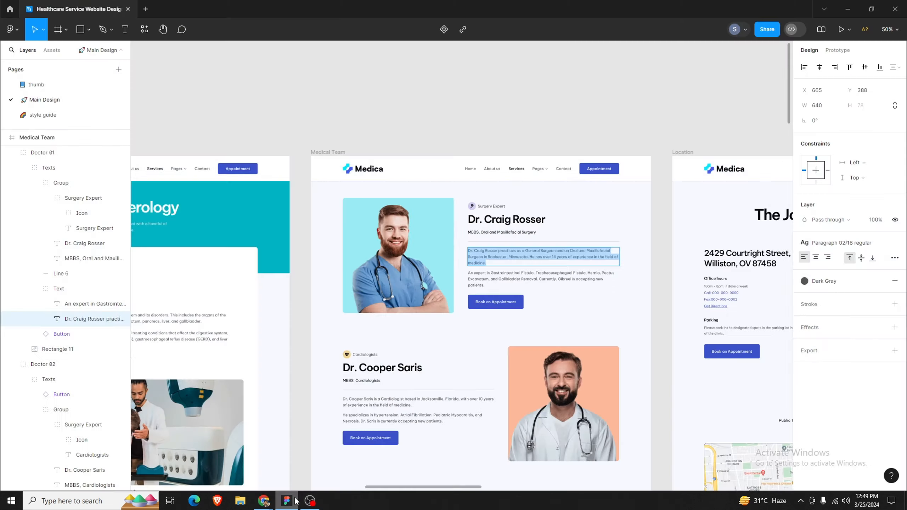
{"action": "left_click", "coordinate": [264, 501]}
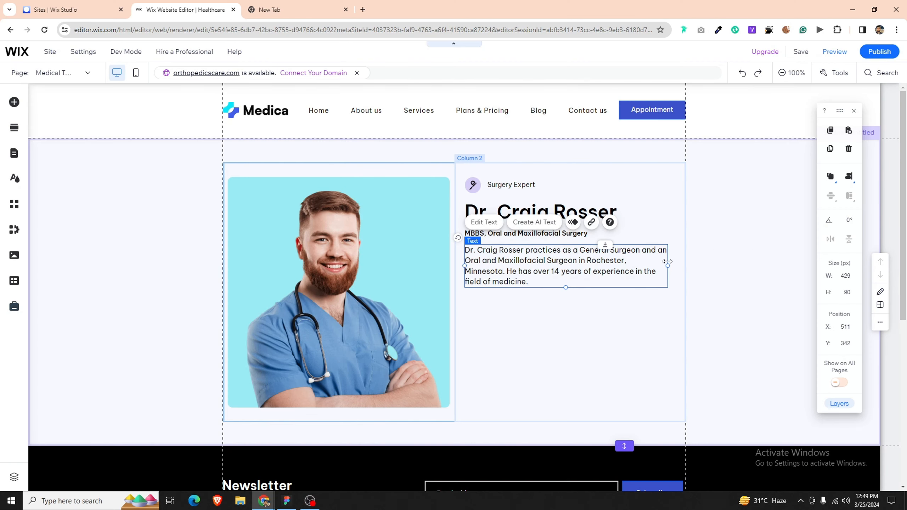
{"action": "left_click_drag", "start_coordinate": [668, 265], "coordinate": [682, 265]}
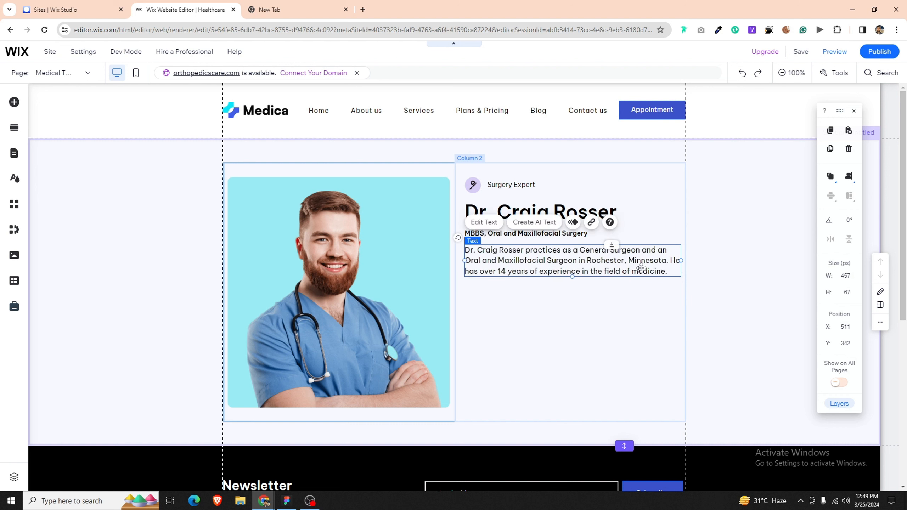
{"action": "double_click", "coordinate": [681, 265]}
{"action": "left_click", "coordinate": [785, 234]}
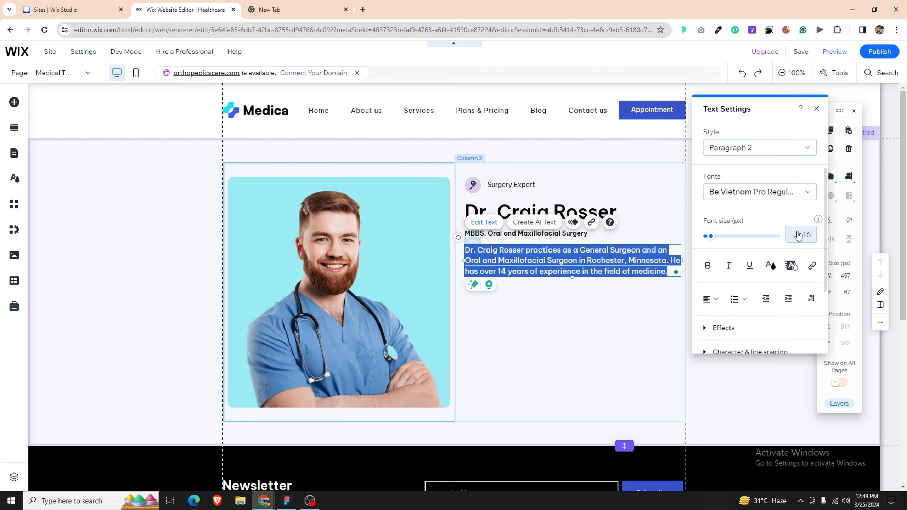
{"action": "type", "text": "15"}
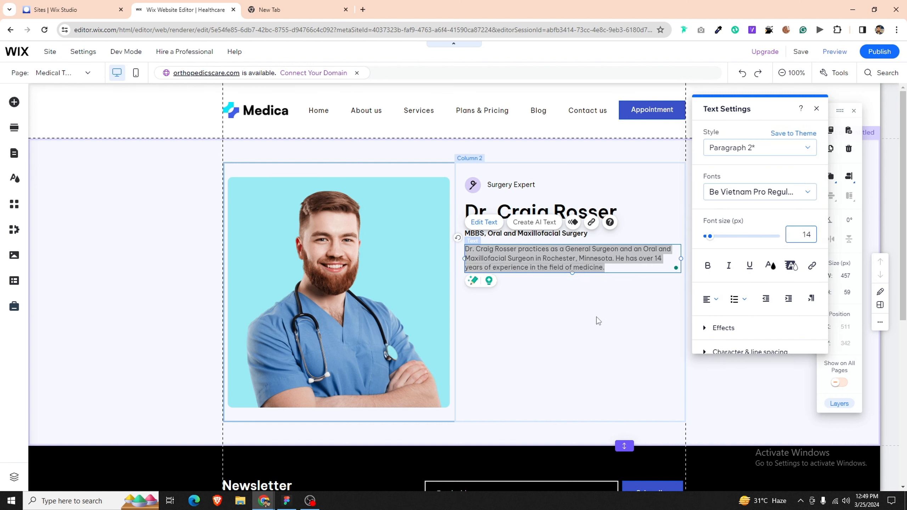
{"action": "left_click", "coordinate": [597, 317]}
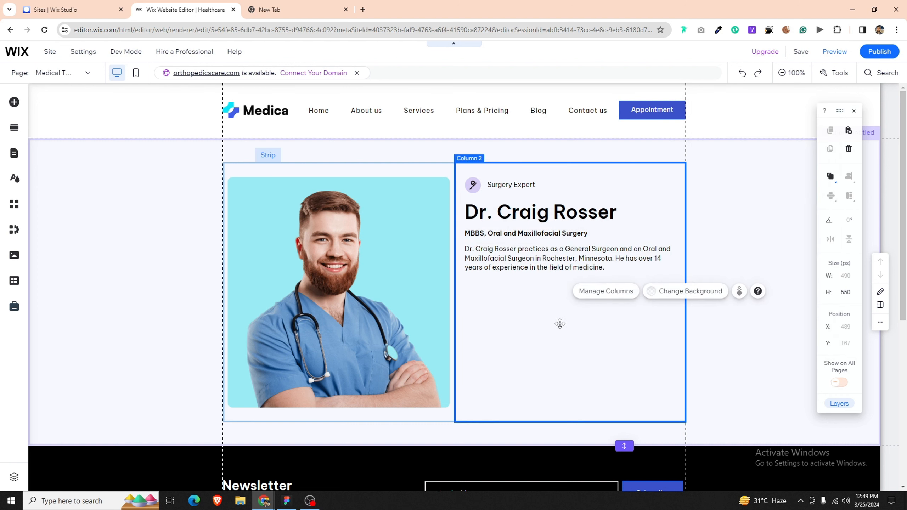
{"action": "left_click", "coordinate": [288, 501]}
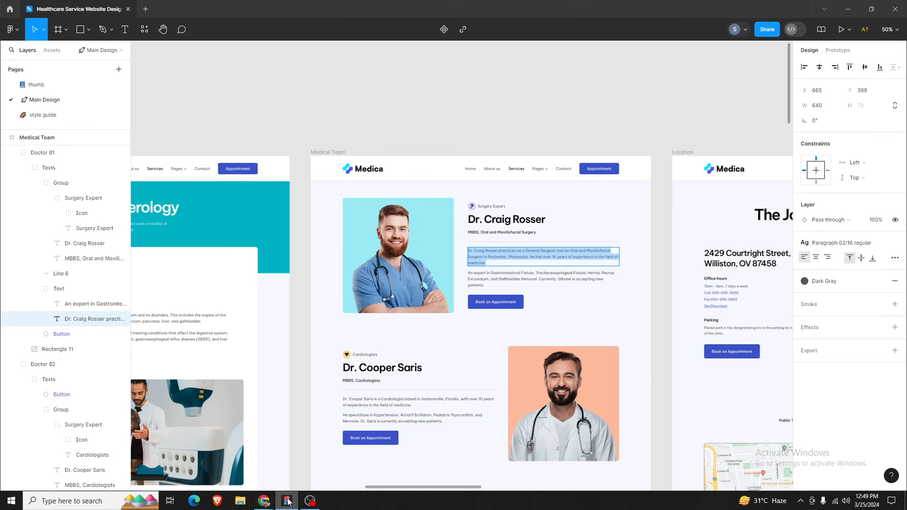
Step: Duplicate the bio paragraph and place the copy below it
{"action": "left_click", "coordinate": [264, 501]}
{"action": "double_click", "coordinate": [606, 269]}
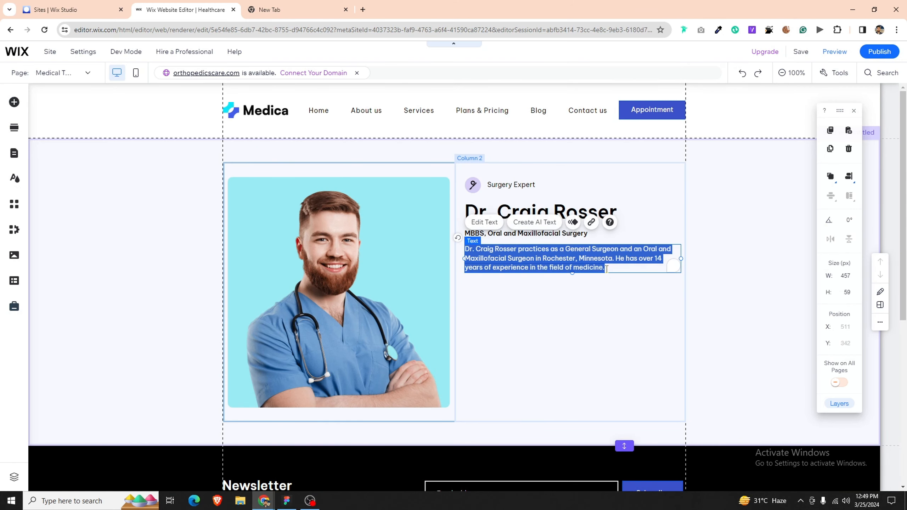
{"action": "left_click", "coordinate": [569, 325]}
{"action": "left_click", "coordinate": [576, 259]}
{"action": "key", "text": "ctrl+c"}
{"action": "key", "text": "ctrl+v"}
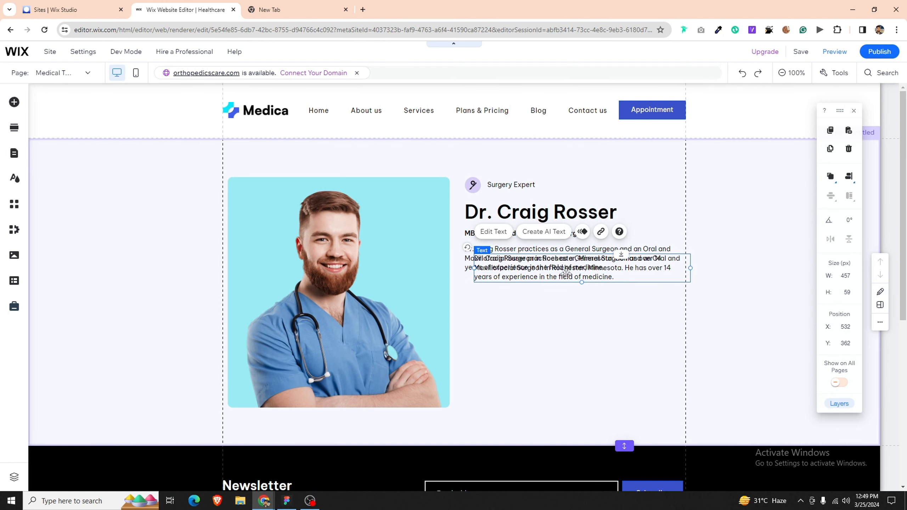
{"action": "left_click_drag", "start_coordinate": [565, 273], "coordinate": [557, 299]}
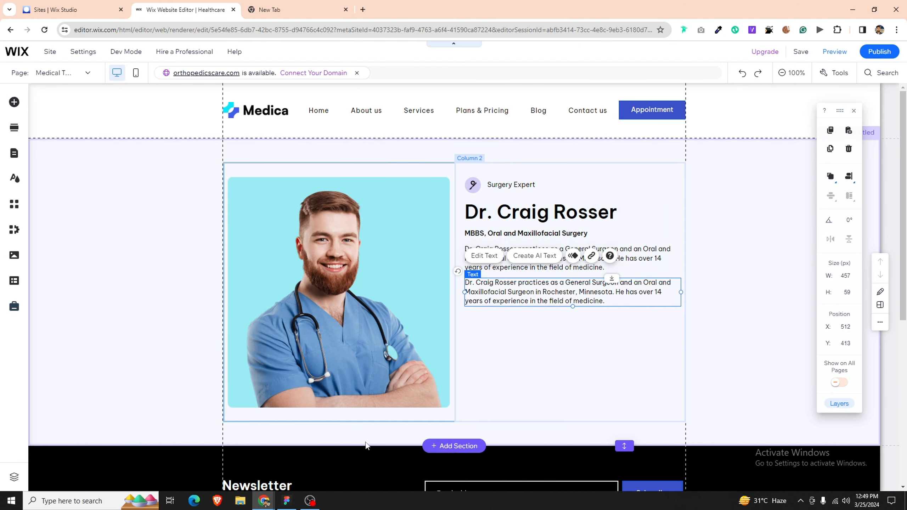
Step: Replace the copy's text with the Figma 'An expert in…' specialties paragraph
{"action": "key", "text": "alt+Tab"}
{"action": "double_click", "coordinate": [558, 281]}
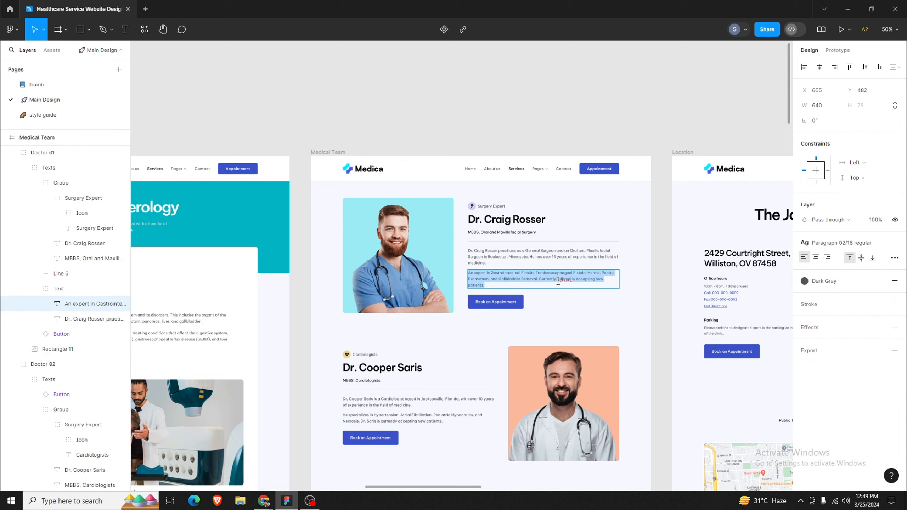
{"action": "left_click", "coordinate": [263, 500]}
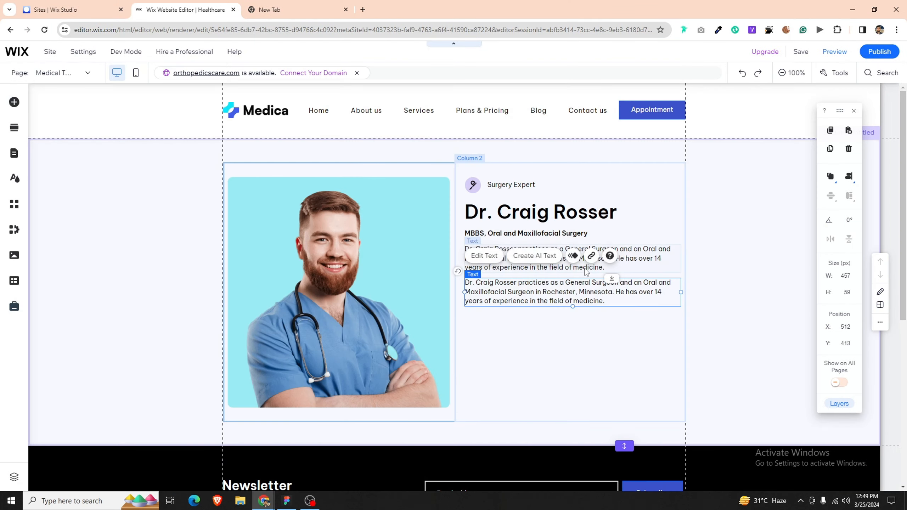
{"action": "double_click", "coordinate": [580, 298]}
{"action": "key", "text": "ctrl+v"}
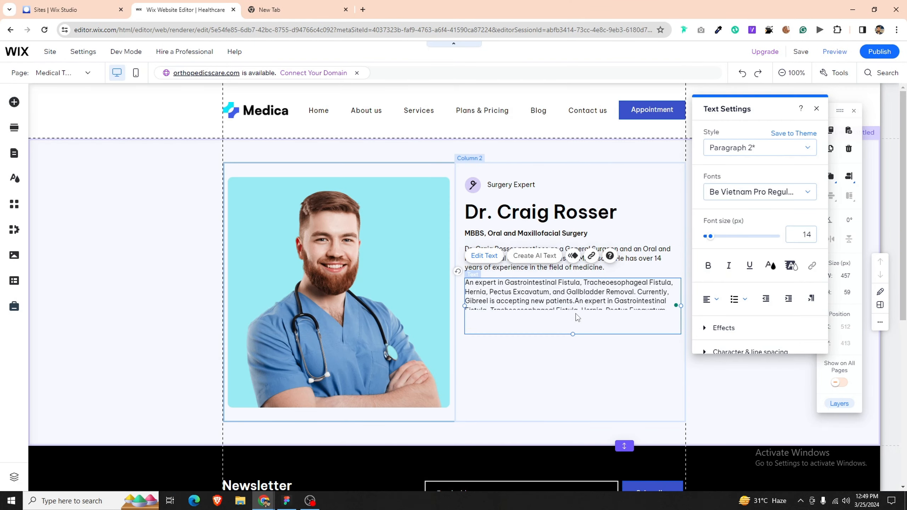
{"action": "left_click", "coordinate": [573, 341]}
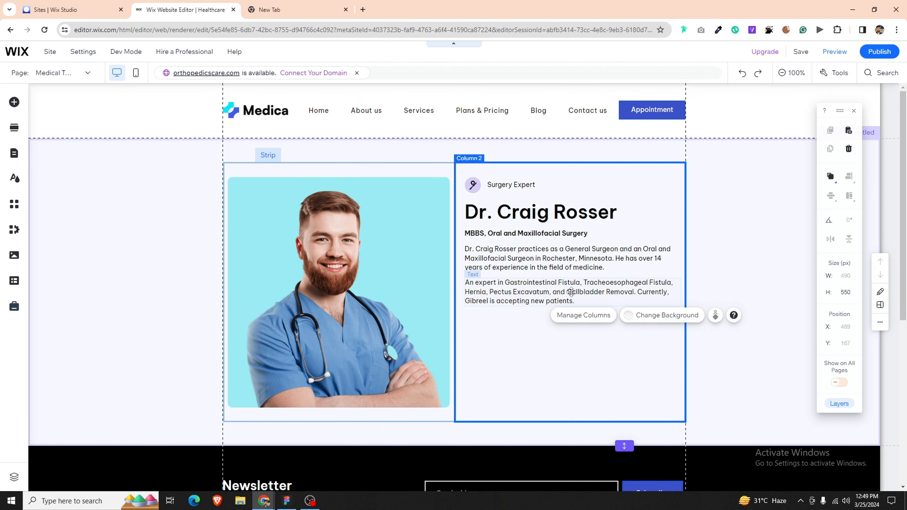
Step: Select the specialties paragraph, bio, name heading and label together, then clear the selection
{"action": "left_click", "coordinate": [571, 293]}
{"action": "left_click", "coordinate": [624, 246], "text": "shift"}
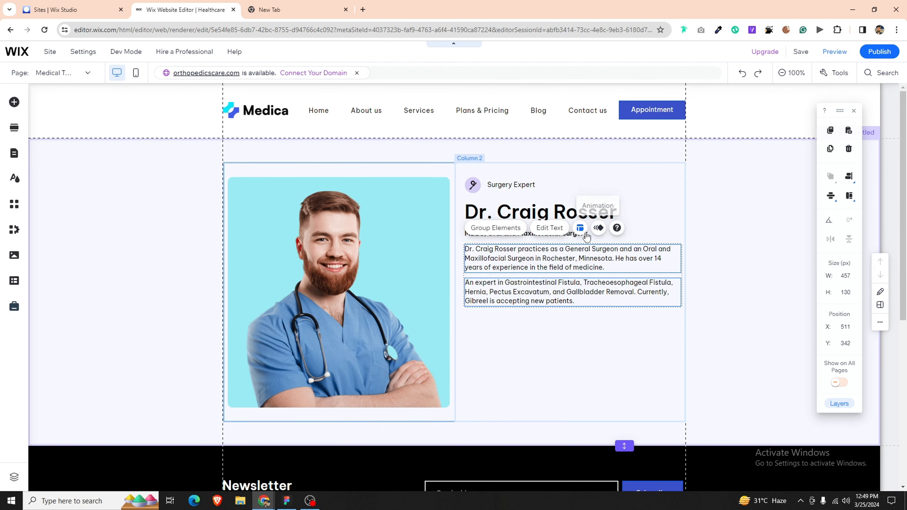
{"action": "left_click", "coordinate": [549, 213], "text": "shift"}
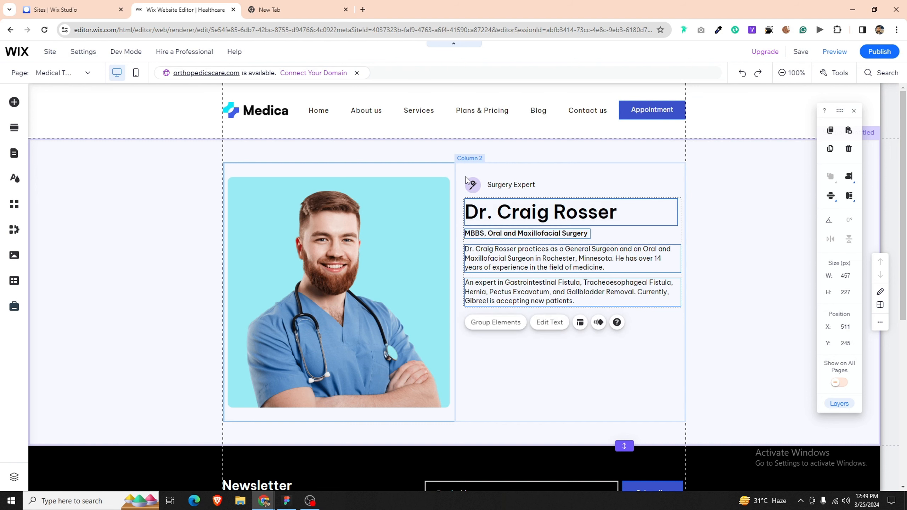
{"action": "left_click", "coordinate": [475, 183], "text": "shift"}
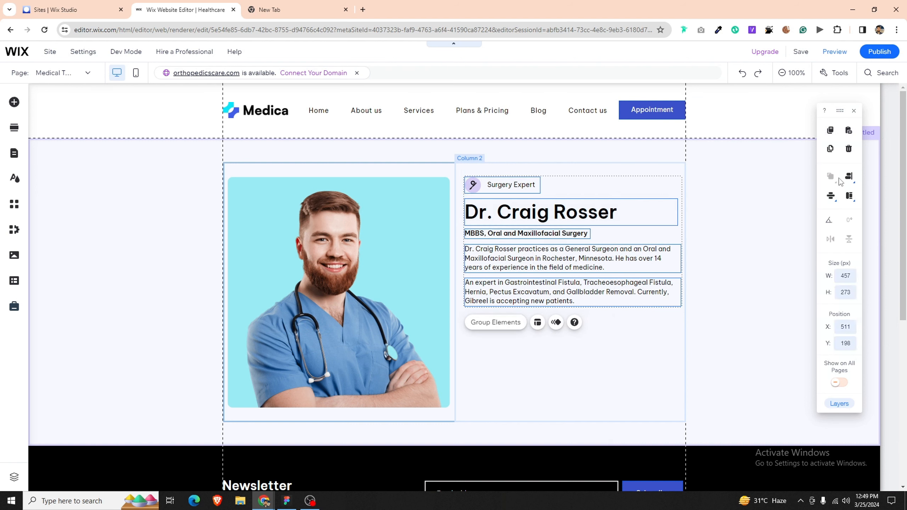
{"action": "left_click", "coordinate": [524, 358]}
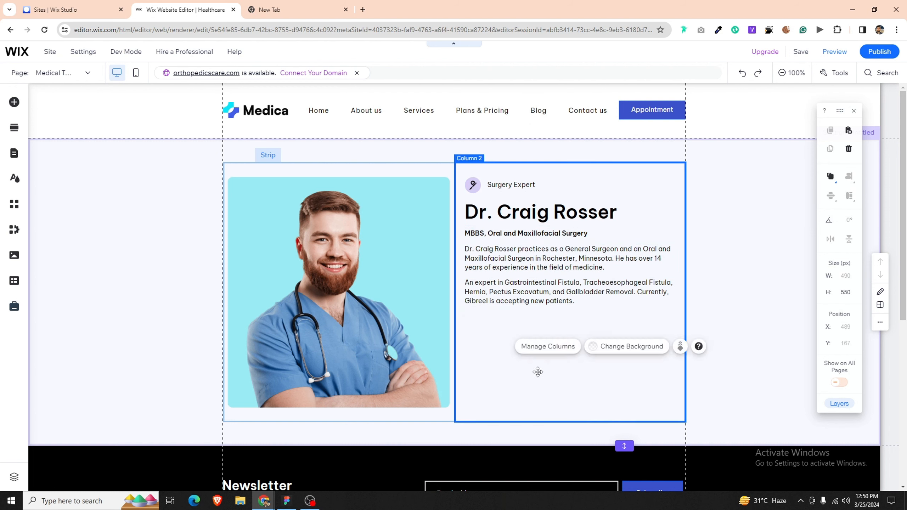
Step: Paste the Book an Appointment button into the text column below the paragraphs
{"action": "key", "text": "ctrl+v"}
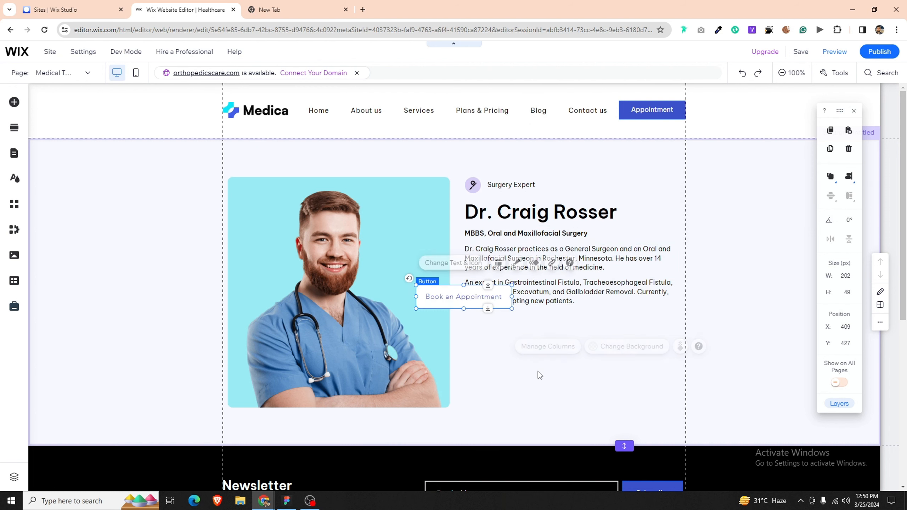
{"action": "left_click_drag", "start_coordinate": [472, 302], "coordinate": [517, 348]}
{"action": "left_click", "coordinate": [287, 501]}
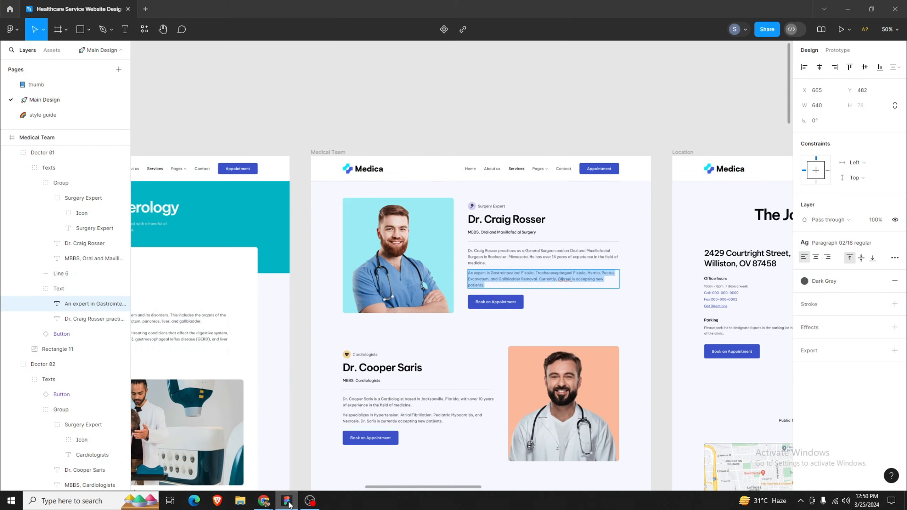
{"action": "left_click", "coordinate": [288, 501]}
Step: Style the button with white text and a #3A52C9 blue fill
{"action": "left_click", "coordinate": [566, 311]}
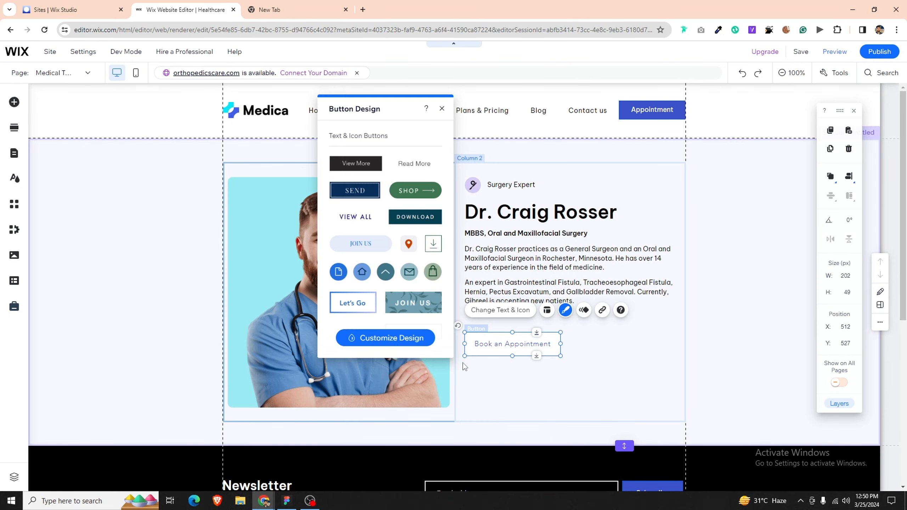
{"action": "left_click", "coordinate": [419, 340]}
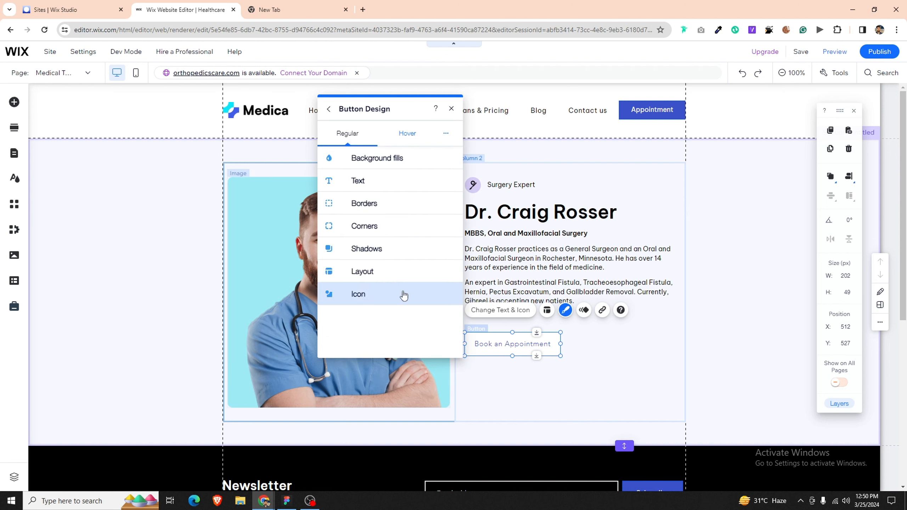
{"action": "left_click", "coordinate": [422, 185]}
{"action": "left_click", "coordinate": [358, 349]}
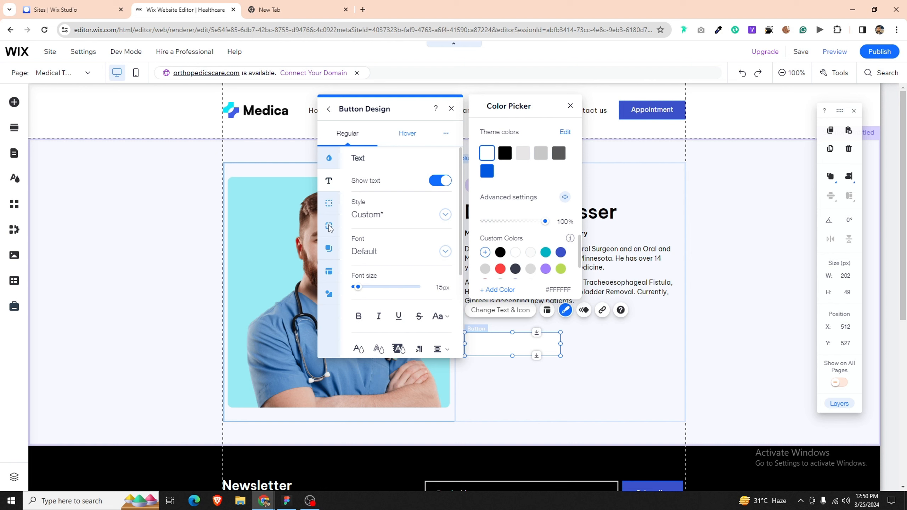
{"action": "left_click", "coordinate": [337, 167]}
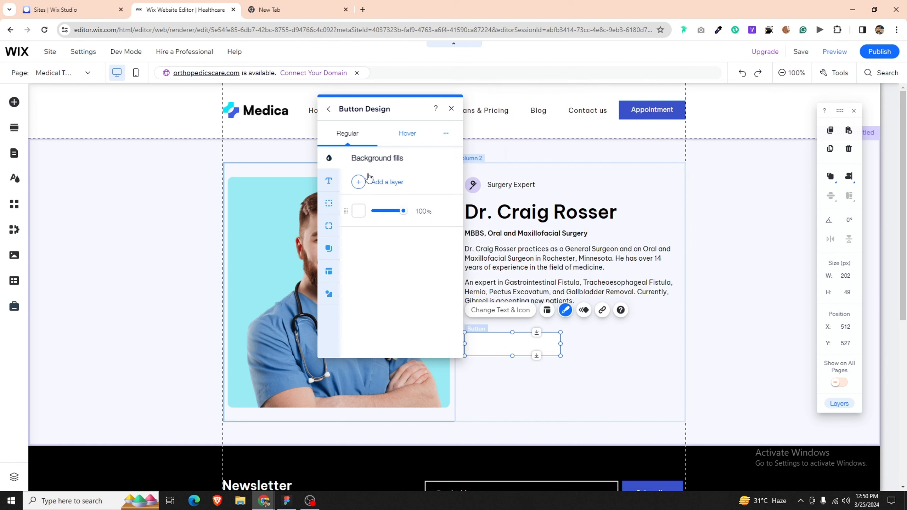
{"action": "left_click", "coordinate": [359, 210]}
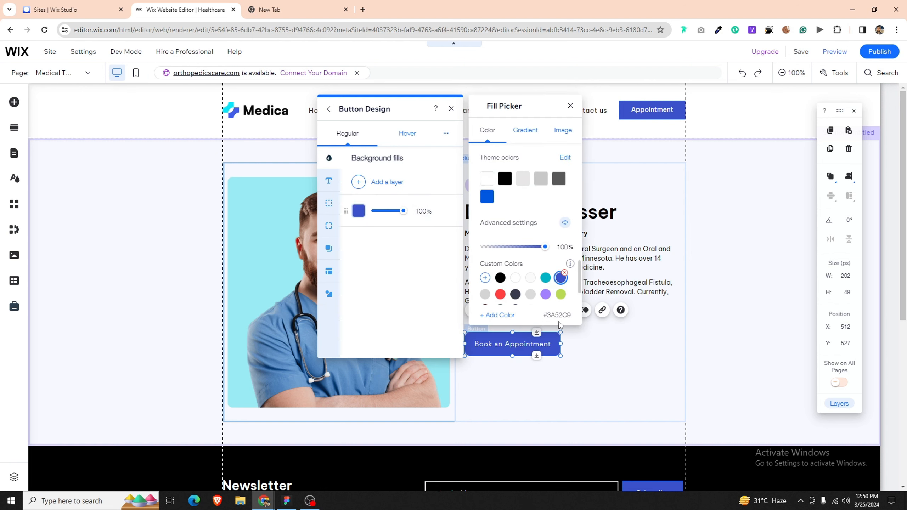
{"action": "left_click", "coordinate": [361, 242]}
{"action": "left_click", "coordinate": [329, 226]}
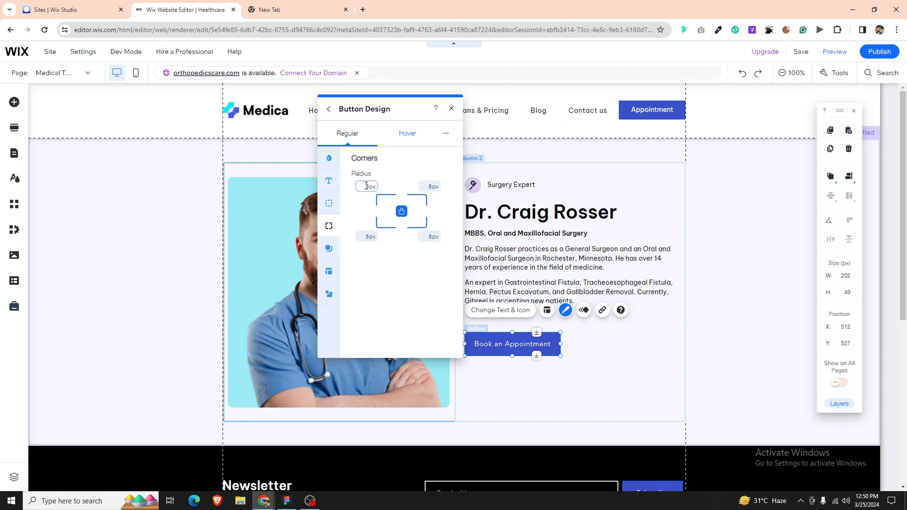
{"action": "left_click", "coordinate": [465, 369]}
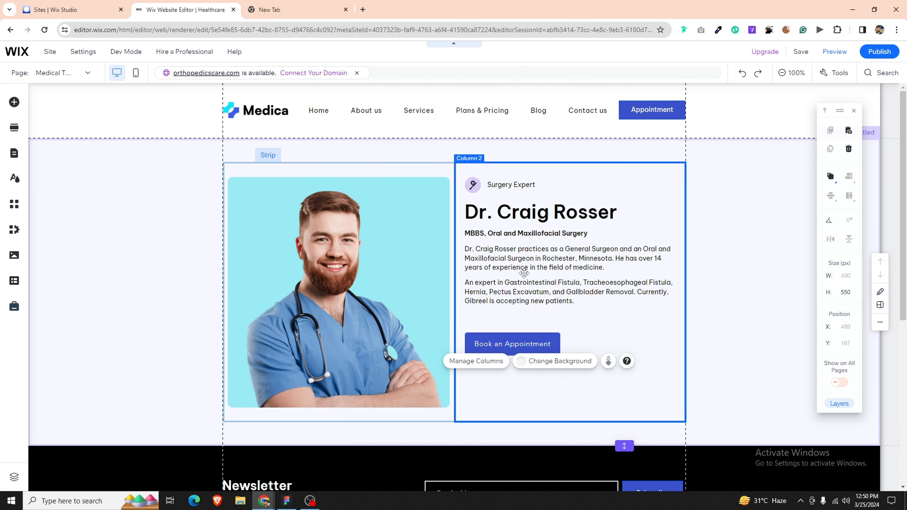
Step: Keep the MBBS subtitle tight under the name and push the bio paragraph lower
{"action": "left_click", "coordinate": [491, 185]}
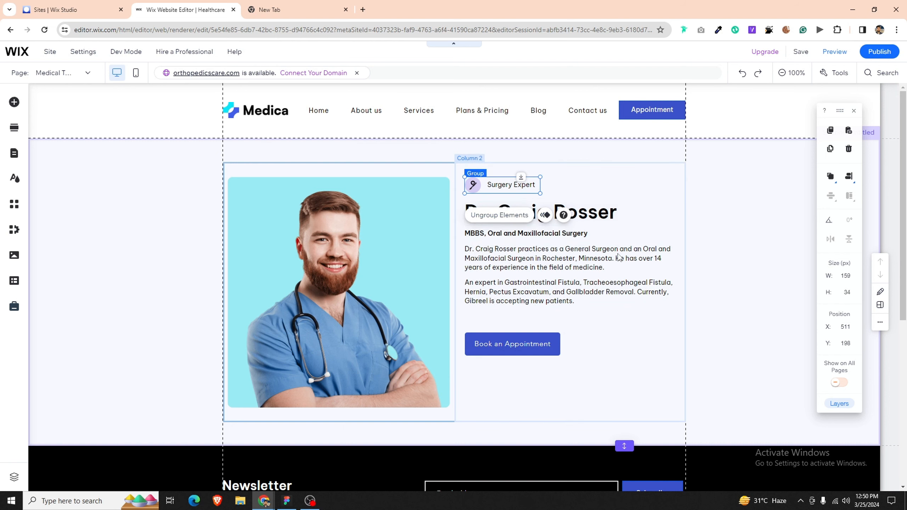
{"action": "left_click", "coordinate": [634, 258]}
{"action": "left_click", "coordinate": [607, 237]}
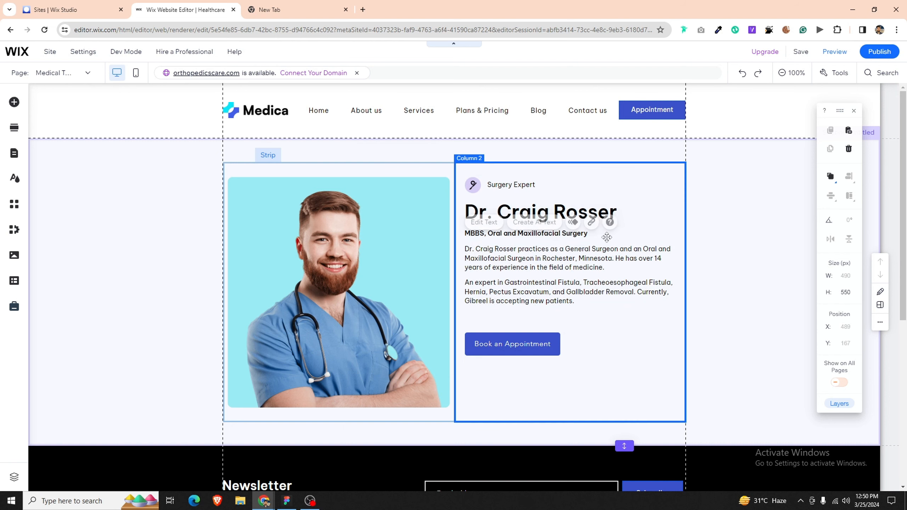
{"action": "left_click", "coordinate": [583, 233]}
{"action": "left_click_drag", "start_coordinate": [559, 229], "coordinate": [557, 251]}
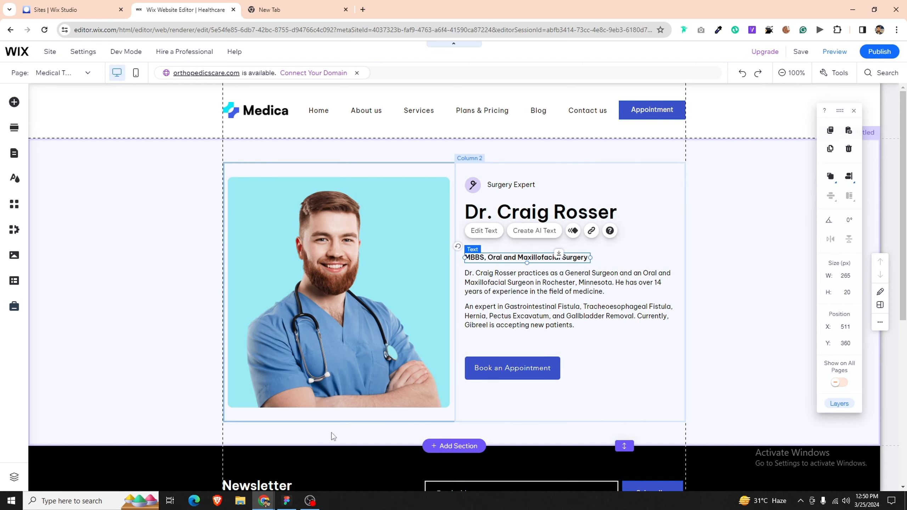
{"action": "left_click", "coordinate": [296, 499]}
{"action": "left_click", "coordinate": [295, 497]}
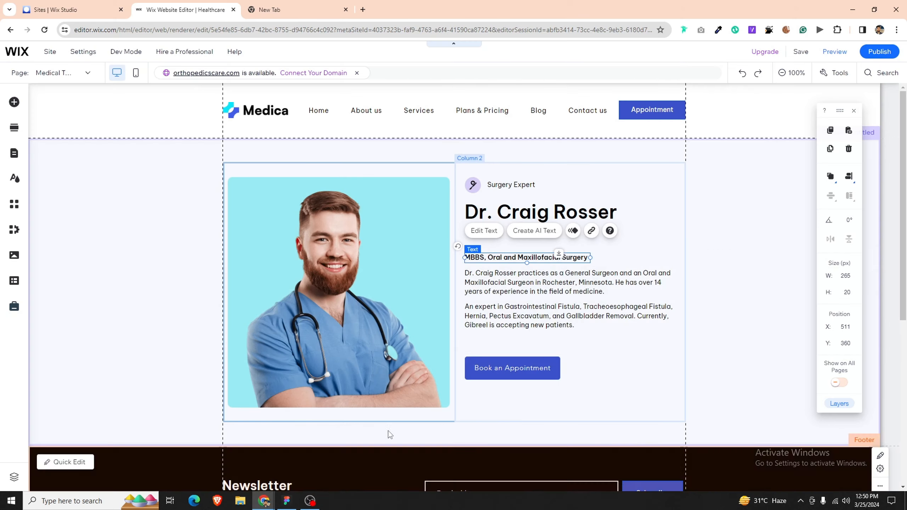
{"action": "left_click_drag", "start_coordinate": [559, 251], "coordinate": [559, 225]}
{"action": "left_click", "coordinate": [570, 248]}
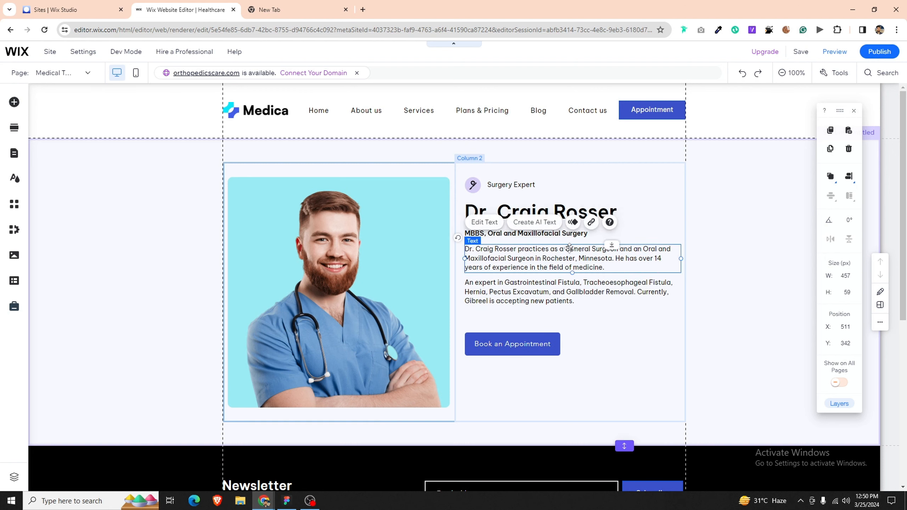
{"action": "left_click_drag", "start_coordinate": [614, 244], "coordinate": [614, 272]}
Step: Add a themed divider line under the MBBS subtitle and stretch it to 450 px
{"action": "left_click", "coordinate": [191, 245]}
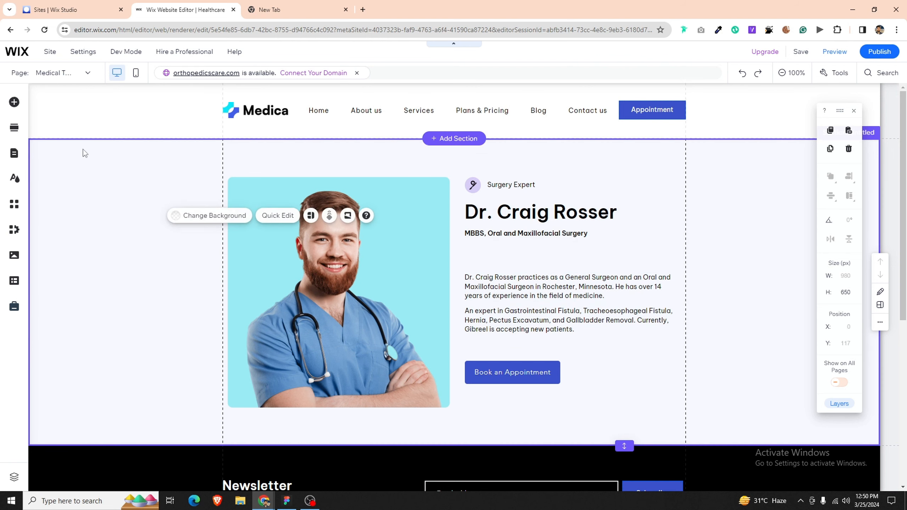
{"action": "left_click", "coordinate": [14, 101]}
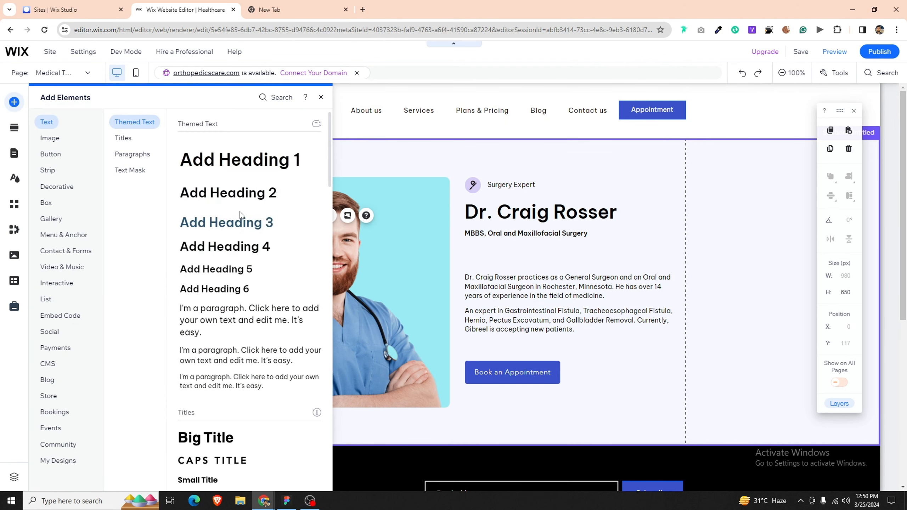
{"action": "mouse_move", "coordinate": [46, 207]}
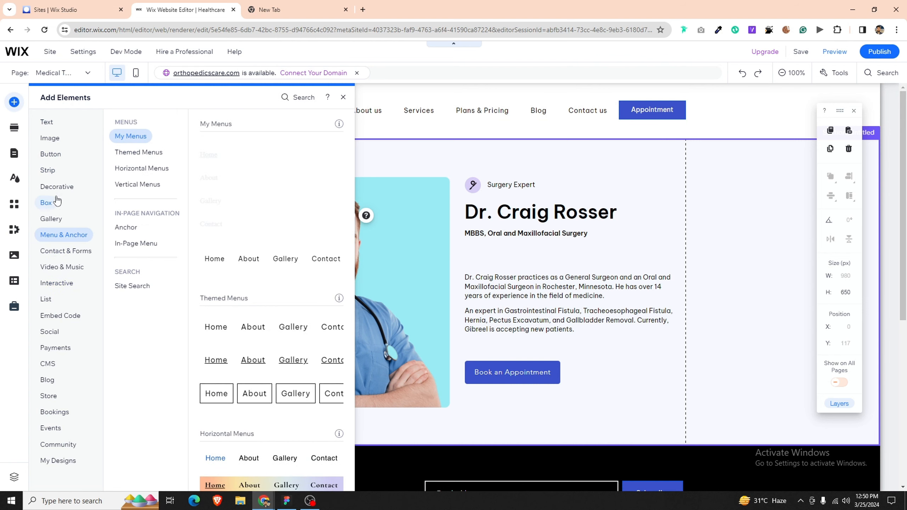
{"action": "mouse_move", "coordinate": [57, 185]}
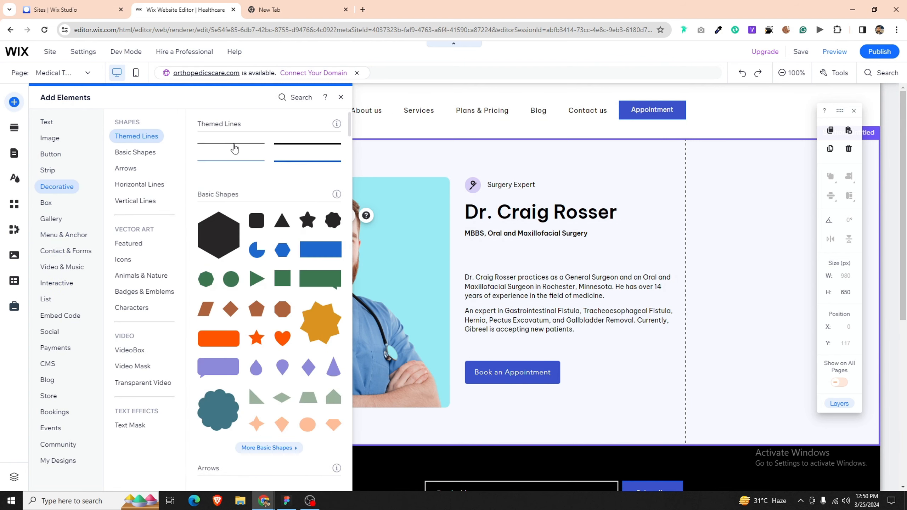
{"action": "left_click_drag", "start_coordinate": [234, 148], "coordinate": [536, 251]}
{"action": "left_click_drag", "start_coordinate": [594, 251], "coordinate": [678, 260]}
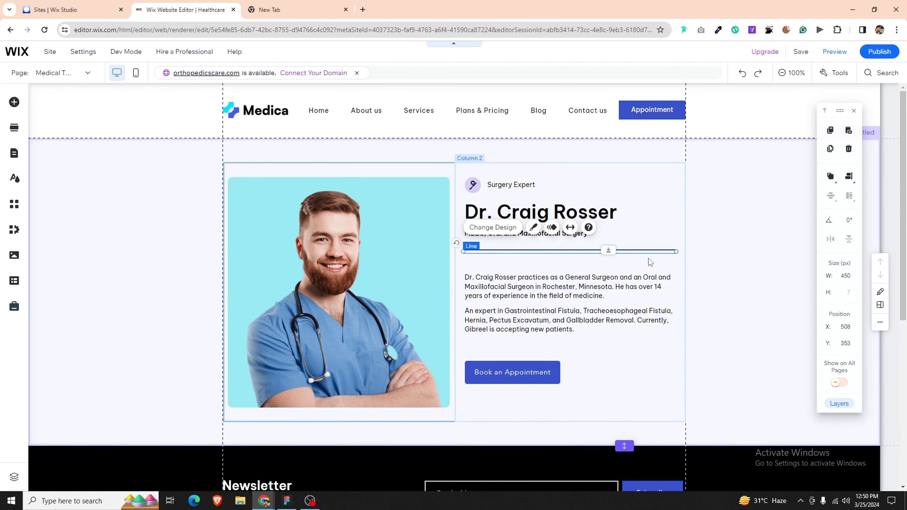
{"action": "left_click", "coordinate": [534, 228]}
{"action": "left_click", "coordinate": [784, 339]}
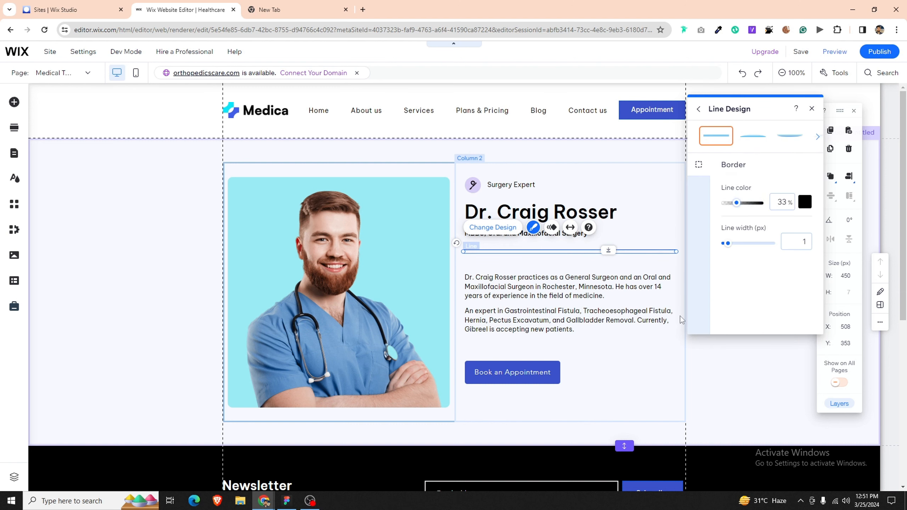
{"action": "left_click", "coordinate": [661, 358]}
Step: Nudge both description paragraphs and the Book an Appointment button up about 20 px
{"action": "left_click", "coordinate": [517, 187]}
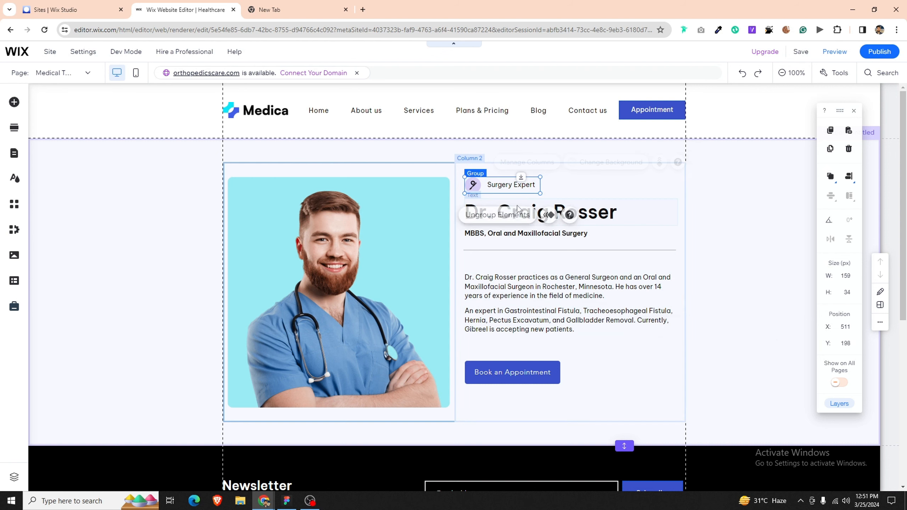
{"action": "left_click", "coordinate": [586, 218], "text": "shift"}
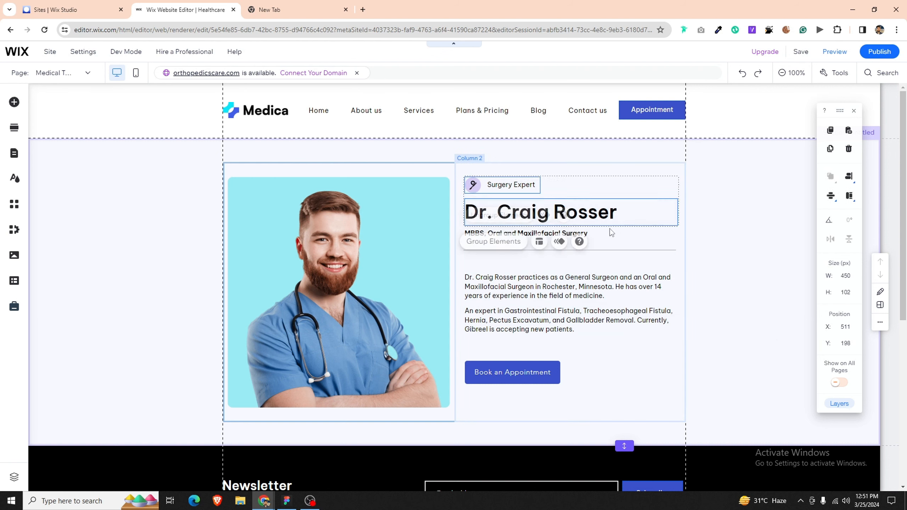
{"action": "left_click", "coordinate": [587, 235], "text": "shift"}
{"action": "left_click", "coordinate": [636, 255], "text": "shift"}
{"action": "left_click", "coordinate": [603, 295], "text": "shift"}
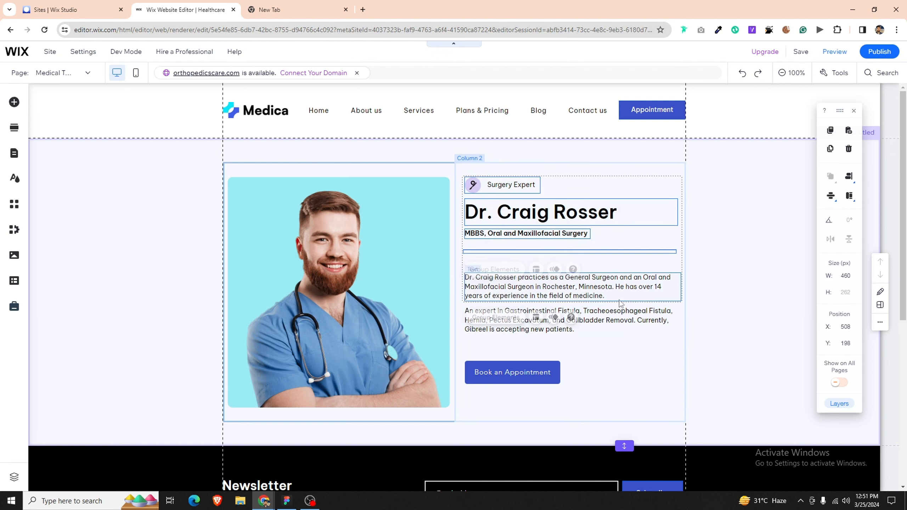
{"action": "left_click", "coordinate": [605, 330], "text": "shift"}
{"action": "left_click", "coordinate": [600, 385]}
{"action": "left_click_drag", "start_coordinate": [577, 300], "coordinate": [576, 291]}
{"action": "left_click", "coordinate": [575, 329]}
{"action": "left_click_drag", "start_coordinate": [574, 329], "coordinate": [575, 321]}
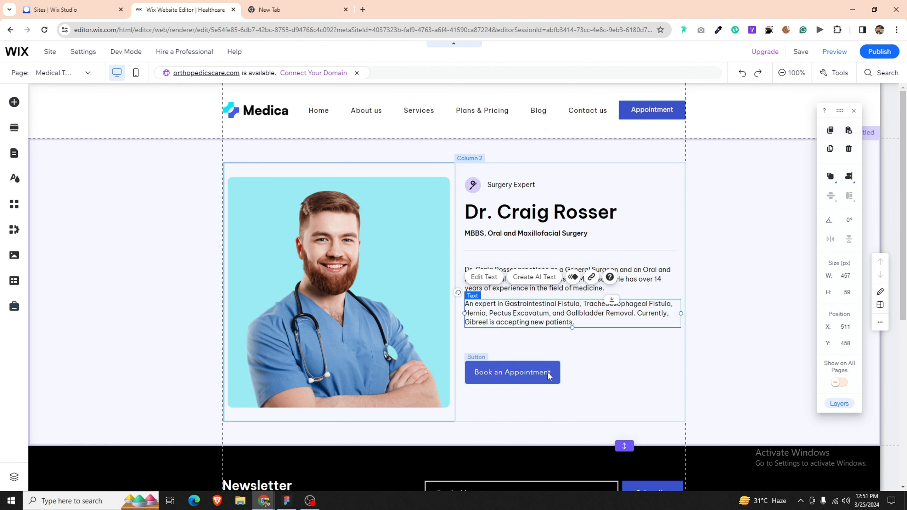
{"action": "left_click_drag", "start_coordinate": [549, 375], "coordinate": [549, 369]}
Step: Distribute the label, heading, MBBS subtitle, divider and two paragraphs evenly top to bottom
{"action": "left_click", "coordinate": [504, 191], "text": "shift"}
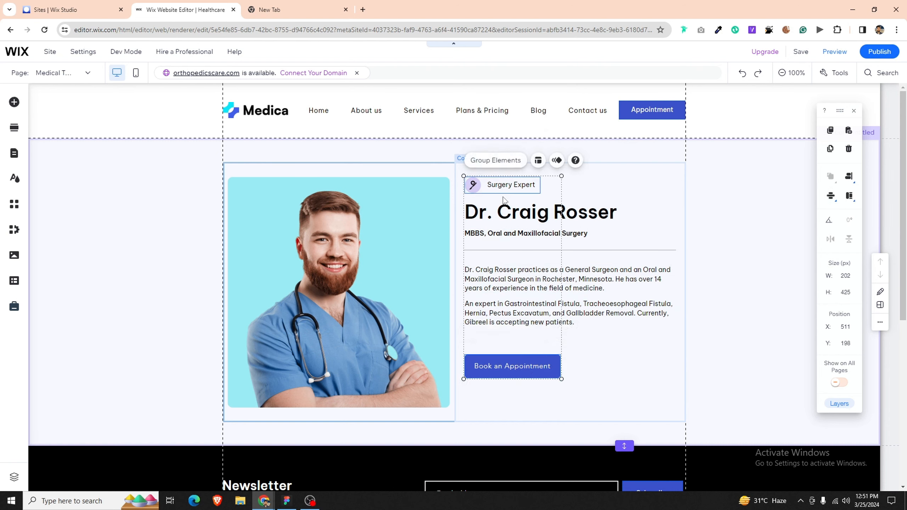
{"action": "left_click", "coordinate": [505, 213], "text": "shift"}
{"action": "left_click", "coordinate": [509, 234], "text": "shift"}
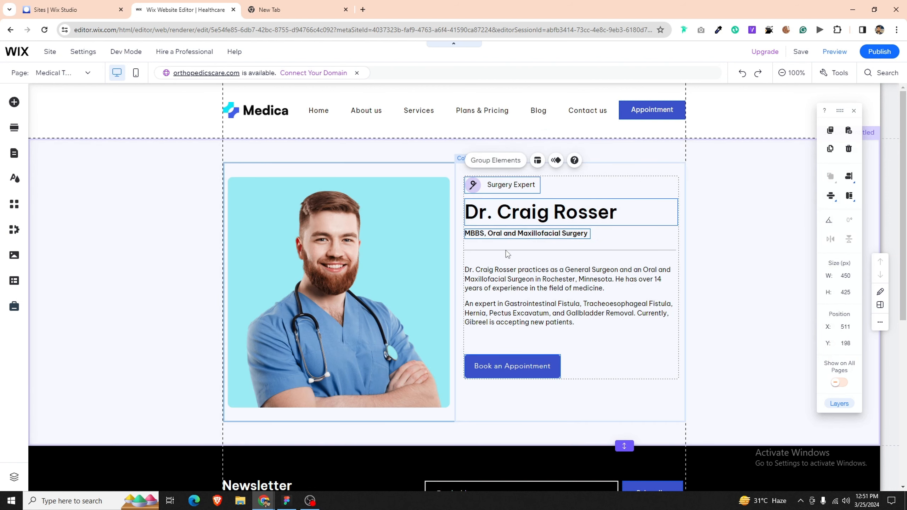
{"action": "left_click", "coordinate": [502, 251], "text": "shift"}
{"action": "left_click", "coordinate": [501, 281], "text": "shift"}
{"action": "left_click", "coordinate": [500, 316], "text": "shift"}
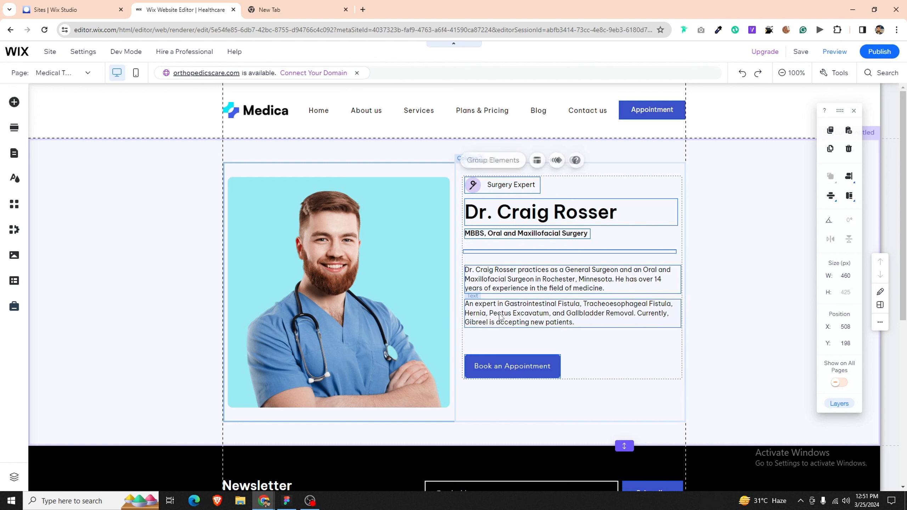
{"action": "left_click", "coordinate": [831, 196]}
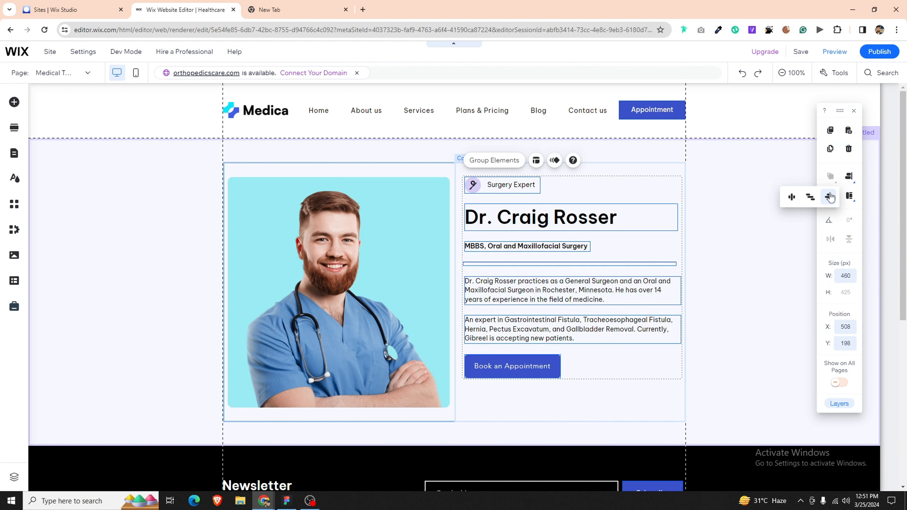
{"action": "left_click", "coordinate": [741, 238]}
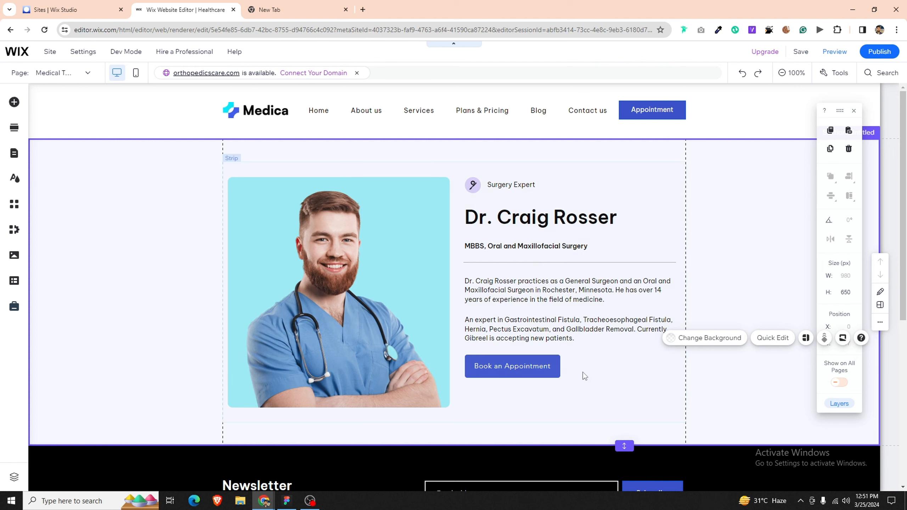
Step: Group the label, heading, subtitle, divider, paragraphs and Book an Appointment button together
{"action": "left_click", "coordinate": [513, 185]}
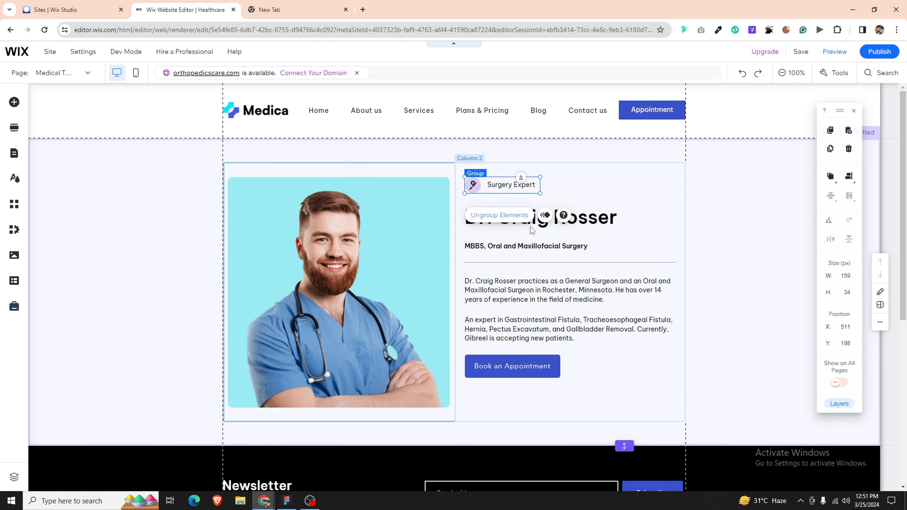
{"action": "left_click", "coordinate": [586, 220], "text": "shift"}
{"action": "left_click", "coordinate": [585, 247], "text": "shift"}
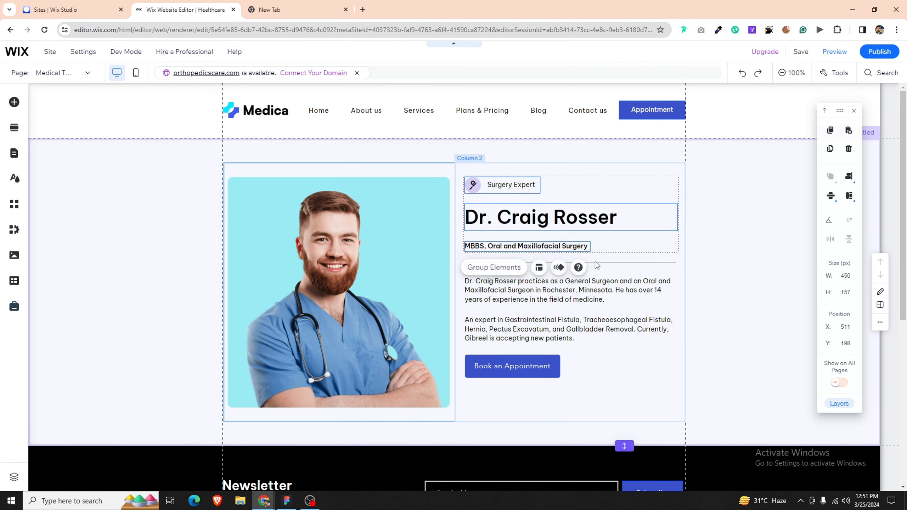
{"action": "left_click", "coordinate": [595, 264], "text": "shift"}
{"action": "left_click", "coordinate": [604, 295], "text": "shift"}
{"action": "left_click", "coordinate": [604, 330], "text": "shift"}
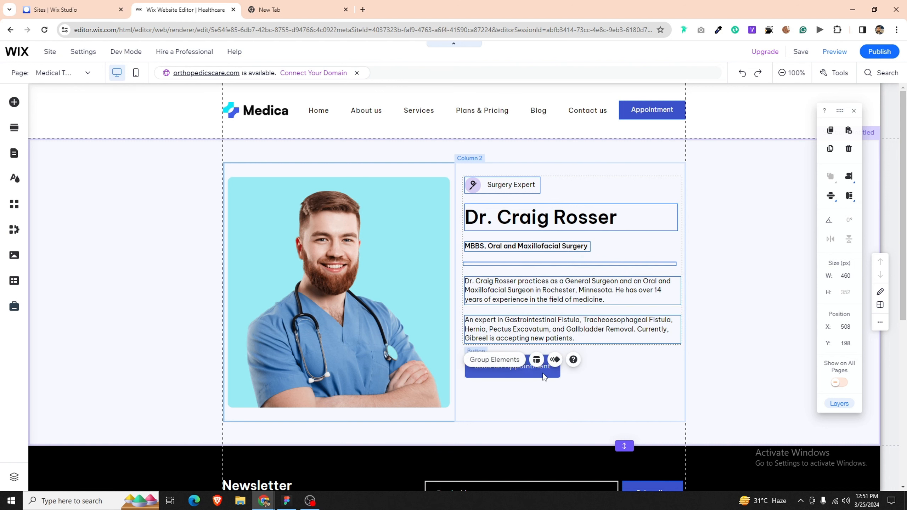
{"action": "left_click", "coordinate": [543, 376], "text": "shift"}
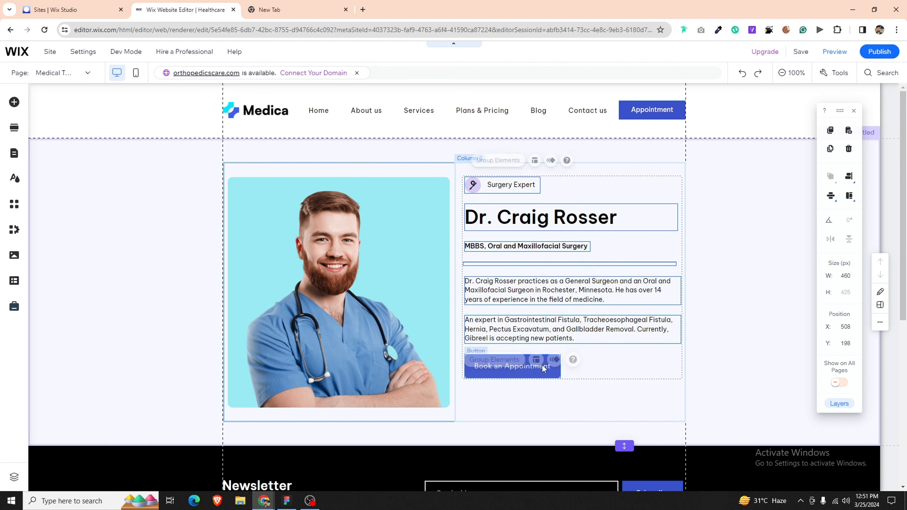
{"action": "left_click", "coordinate": [493, 161]}
{"action": "left_click", "coordinate": [493, 161]}
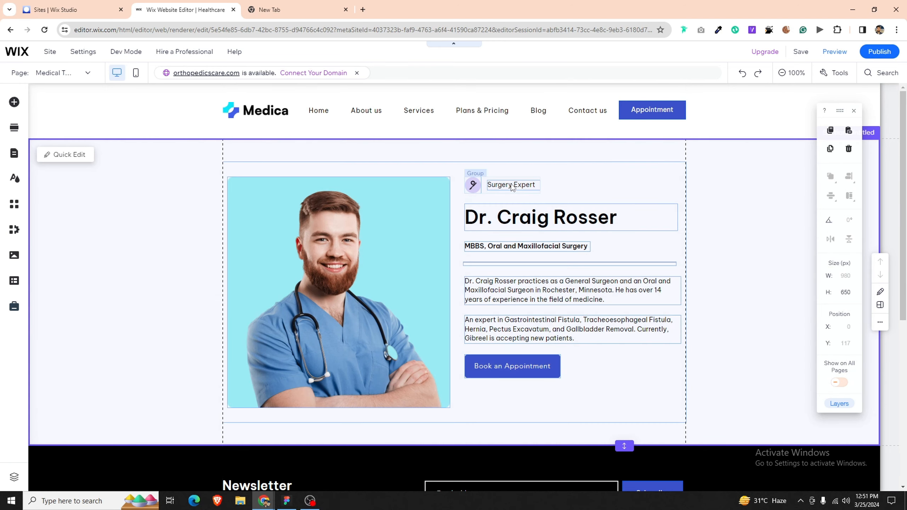
Step: Left-align the seven right-column elements, group them, and centre the group vertically beside the photo
{"action": "left_click", "coordinate": [463, 190]}
{"action": "left_click", "coordinate": [550, 219], "text": "shift"}
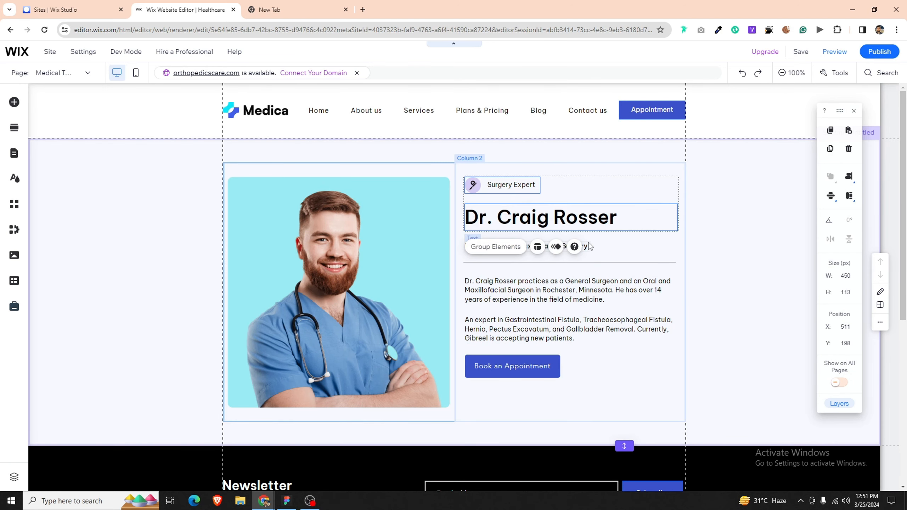
{"action": "left_click", "coordinate": [583, 247], "text": "shift"}
{"action": "left_click", "coordinate": [597, 264], "text": "shift"}
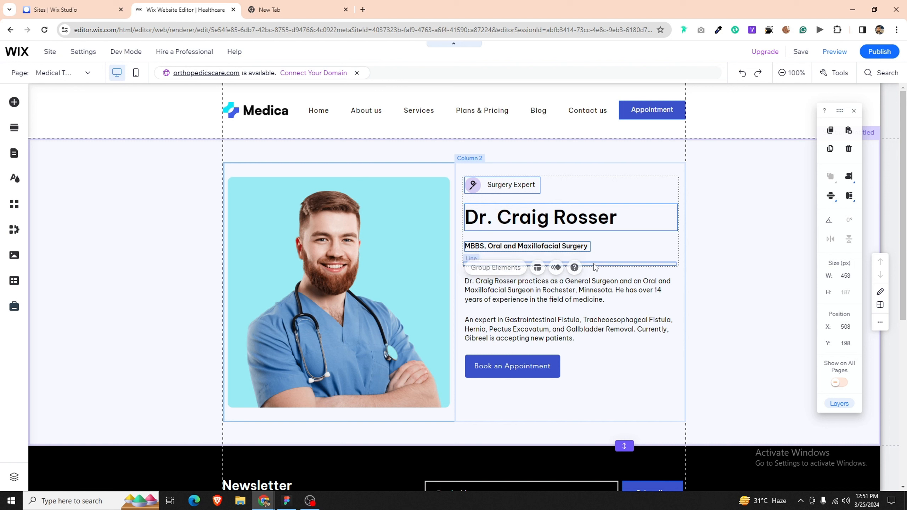
{"action": "left_click", "coordinate": [585, 297], "text": "shift"}
{"action": "left_click", "coordinate": [583, 335], "text": "shift"}
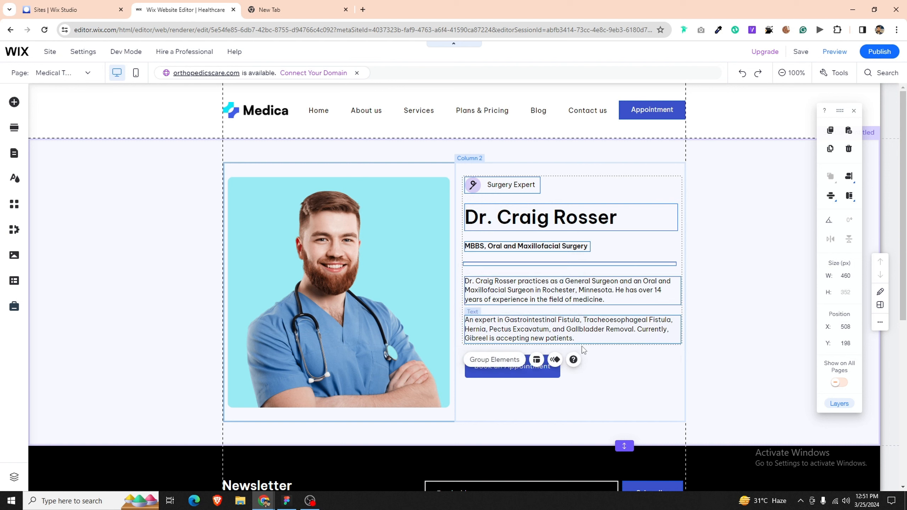
{"action": "left_click", "coordinate": [552, 373], "text": "shift"}
{"action": "left_click", "coordinate": [850, 177]}
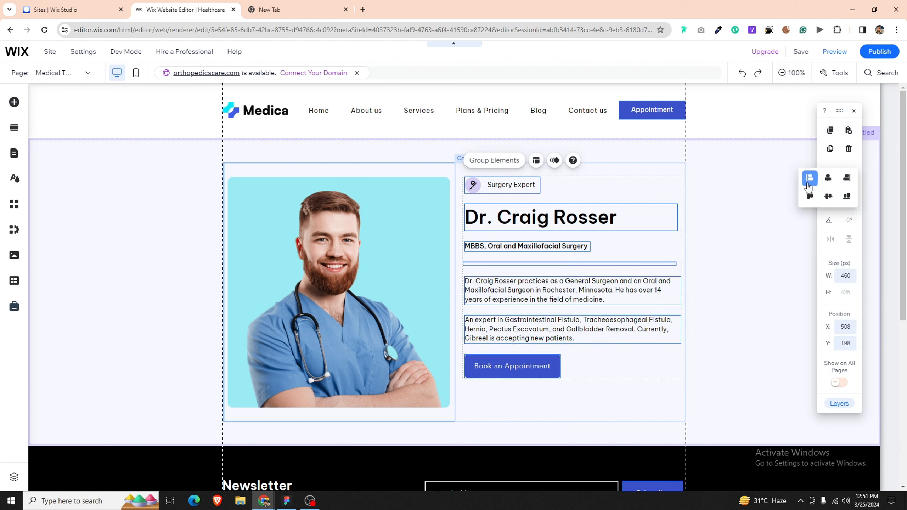
{"action": "left_click", "coordinate": [809, 184]}
{"action": "left_click", "coordinate": [494, 161]}
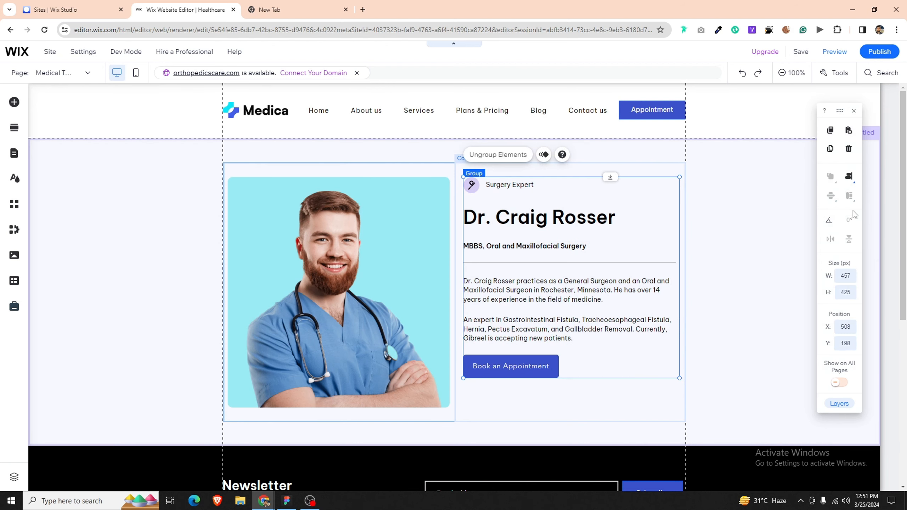
{"action": "left_click", "coordinate": [850, 184]}
{"action": "left_click", "coordinate": [830, 196]}
{"action": "left_click", "coordinate": [831, 200]}
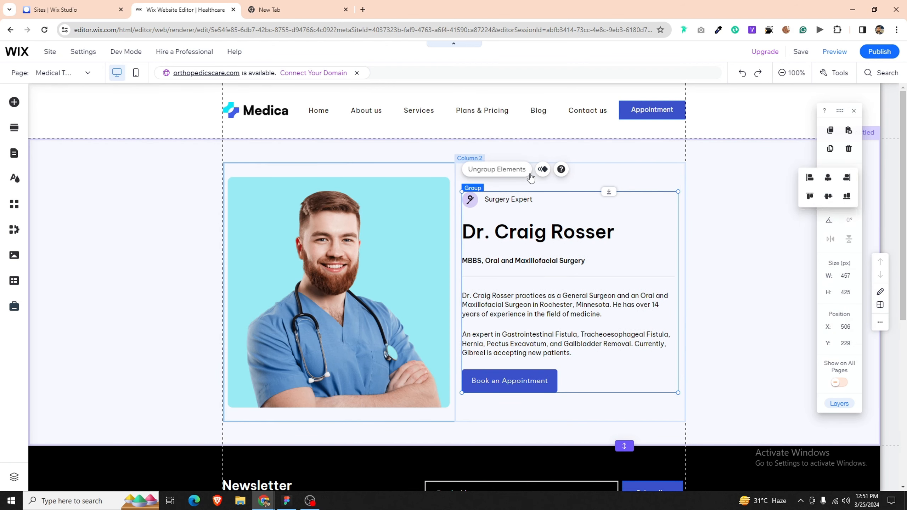
Step: Ungroup the block, group the icon with the Surgery Expert label, and duplicate the section
{"action": "left_click", "coordinate": [522, 175]}
{"action": "left_click", "coordinate": [573, 188]}
{"action": "left_click", "coordinate": [523, 199]}
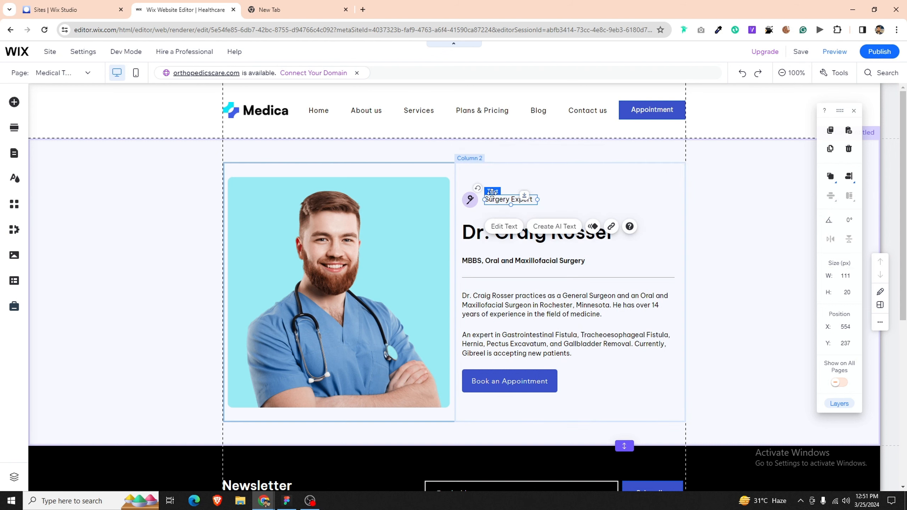
{"action": "left_click", "coordinate": [470, 199], "text": "shift"}
{"action": "key", "text": "ctrl+g"}
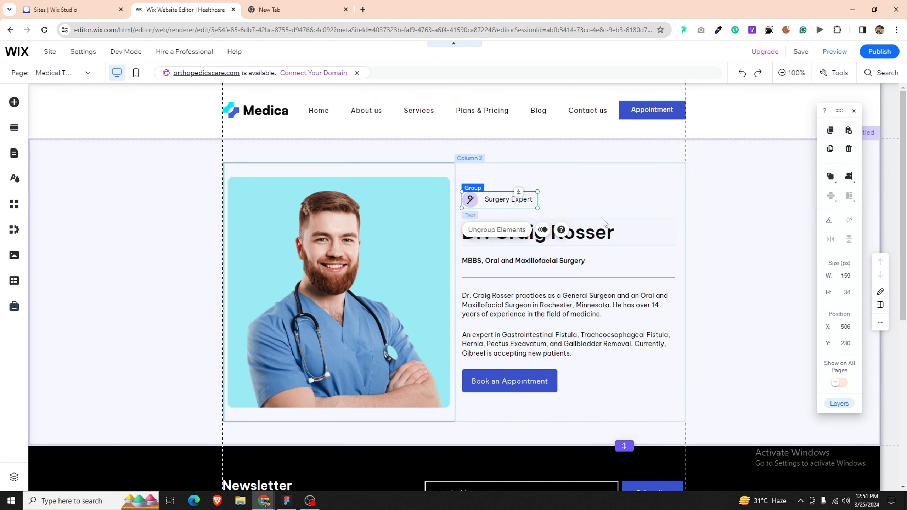
{"action": "left_click", "coordinate": [730, 215]}
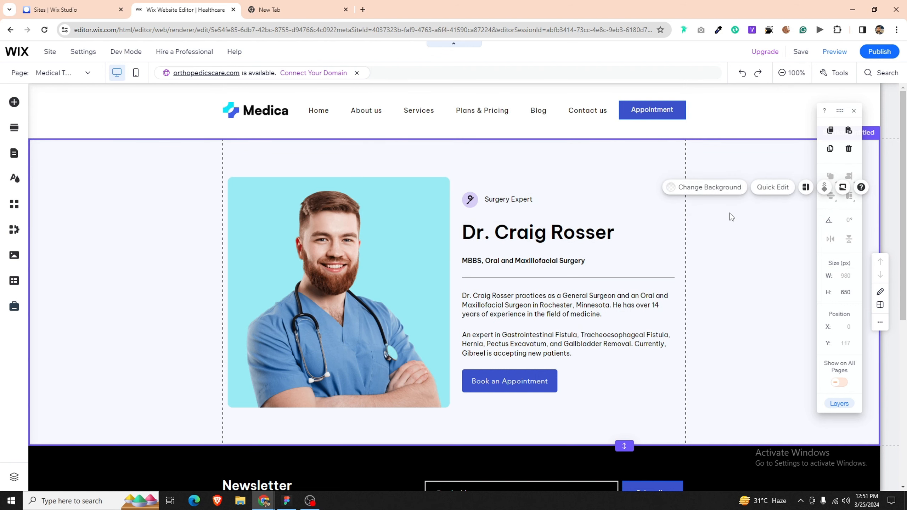
{"action": "key", "text": "ctrl+d"}
Step: Swap the copied strip's columns so its photo sits on the right
{"action": "left_click", "coordinate": [456, 201]}
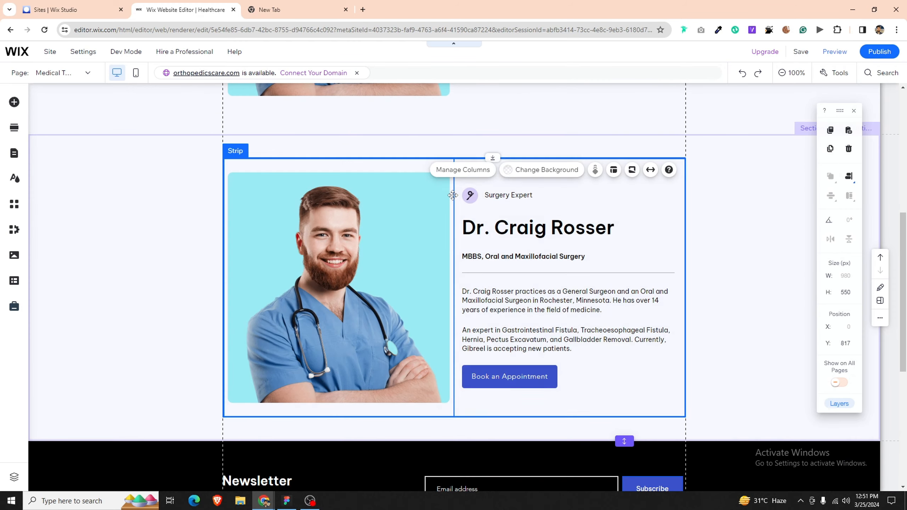
{"action": "left_click", "coordinate": [456, 201]}
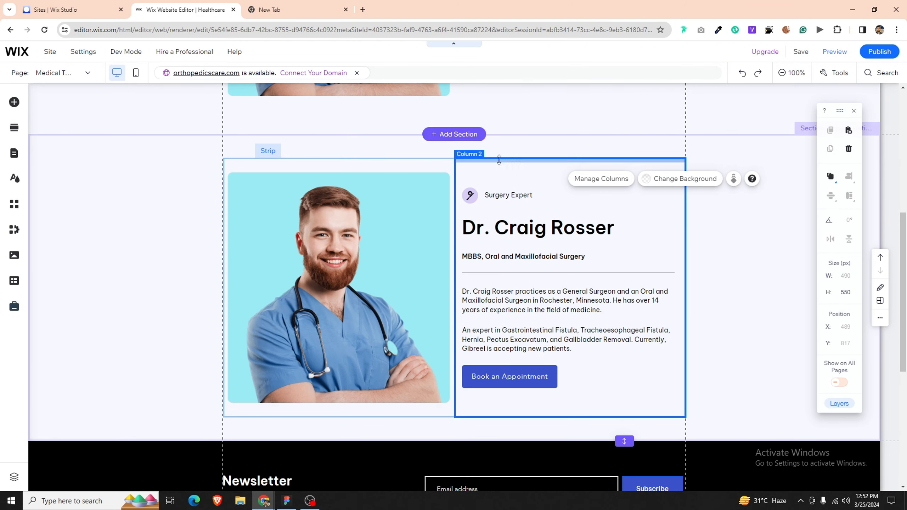
{"action": "left_click", "coordinate": [590, 179]}
{"action": "left_click", "coordinate": [717, 324]}
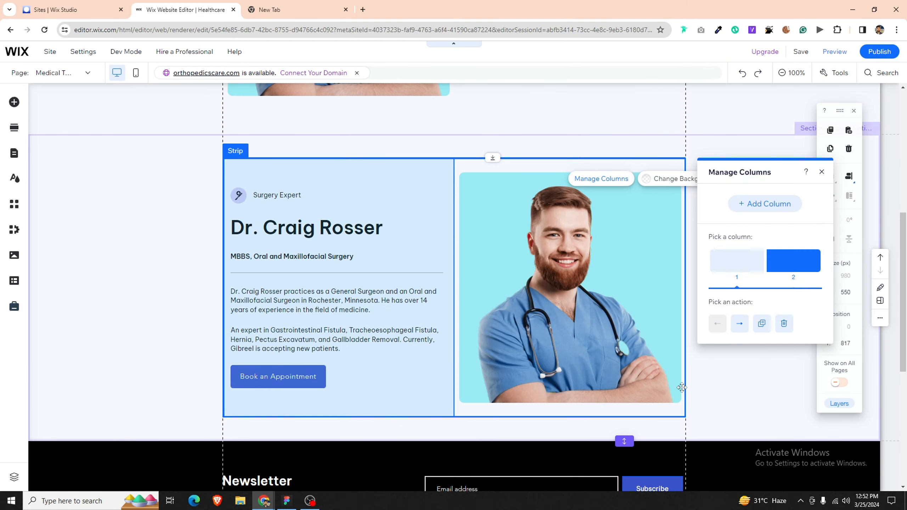
{"action": "left_click", "coordinate": [727, 249]}
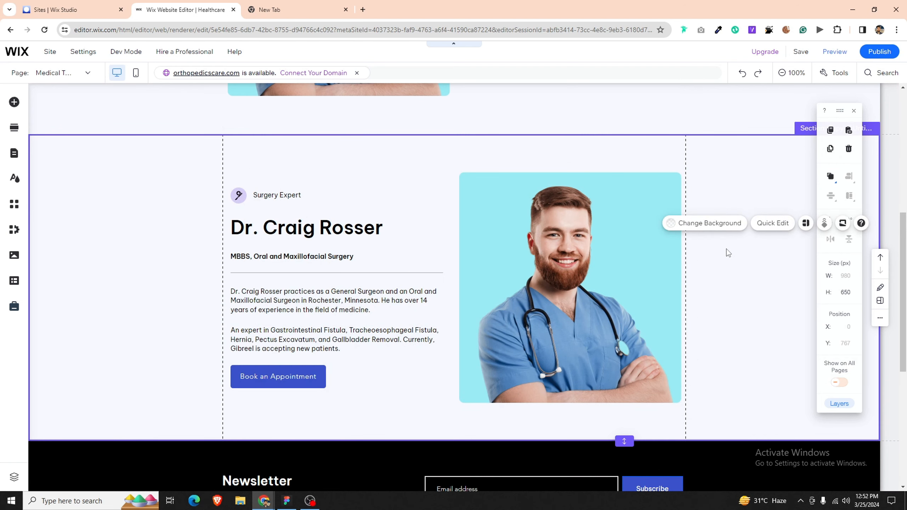
Step: Duplicate the section again and move the newest copy's photo column back to the left
{"action": "key", "text": "ctrl+d"}
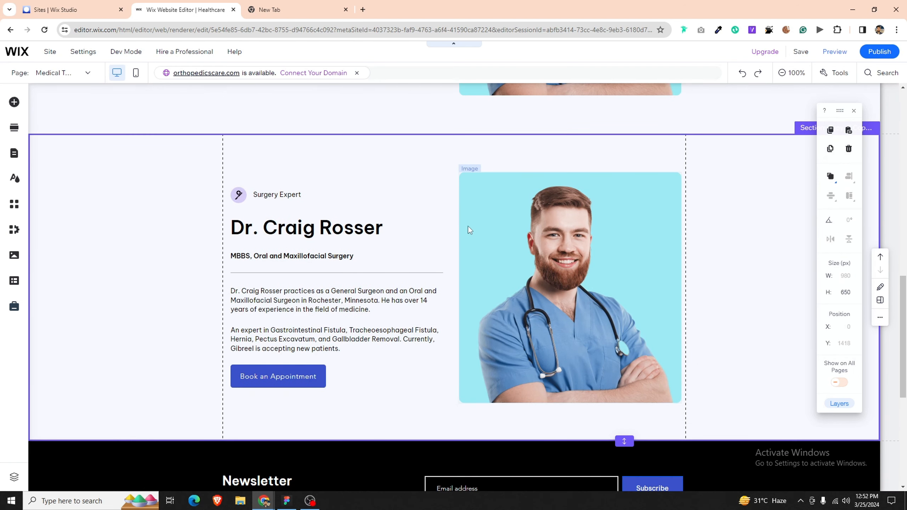
{"action": "left_click", "coordinate": [435, 205]}
{"action": "left_click", "coordinate": [458, 183]}
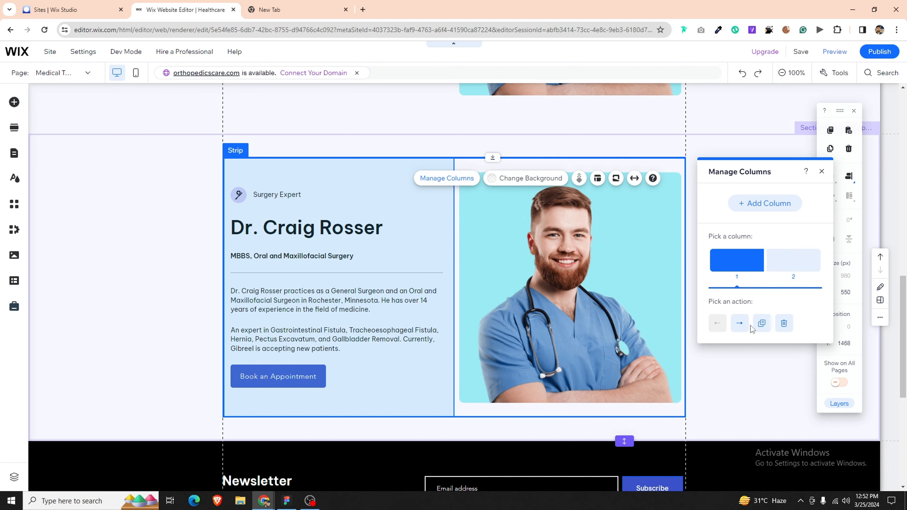
{"action": "left_click", "coordinate": [739, 324]}
{"action": "left_click", "coordinate": [709, 382]}
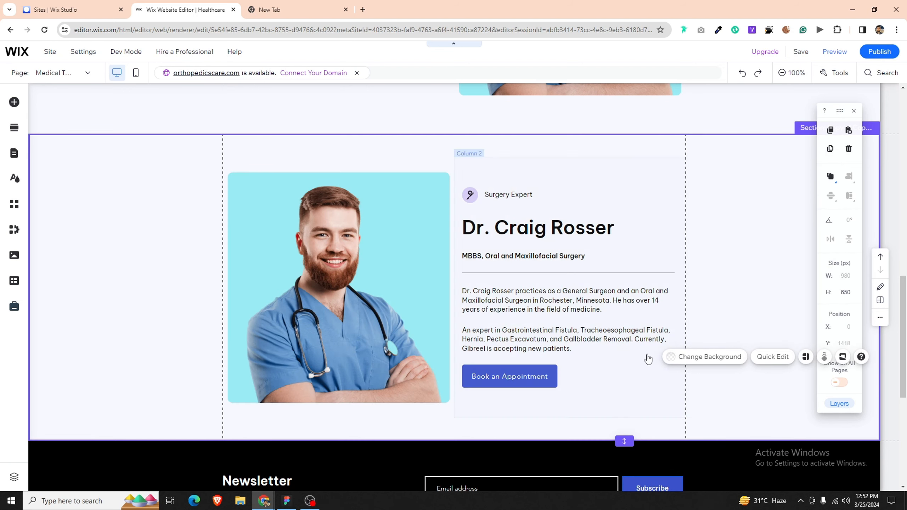
Step: Place the second doctor strip's text column before its photo column, then select the photo
{"action": "scroll", "coordinate": [616, 346], "scroll_direction": "down", "scroll_amount": 2}
{"action": "scroll", "coordinate": [616, 346], "scroll_direction": "down", "scroll_amount": 7}
{"action": "left_click", "coordinate": [457, 270]}
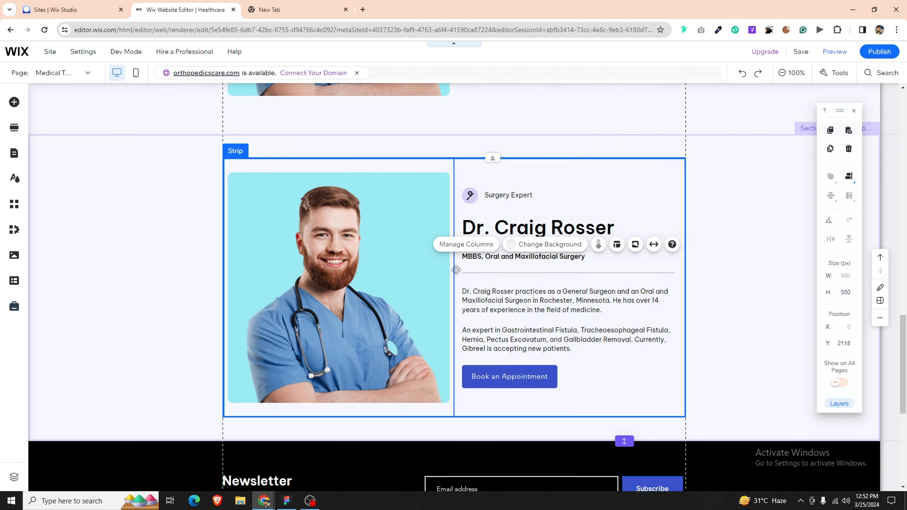
{"action": "left_click", "coordinate": [466, 245]}
{"action": "left_click", "coordinate": [733, 323]}
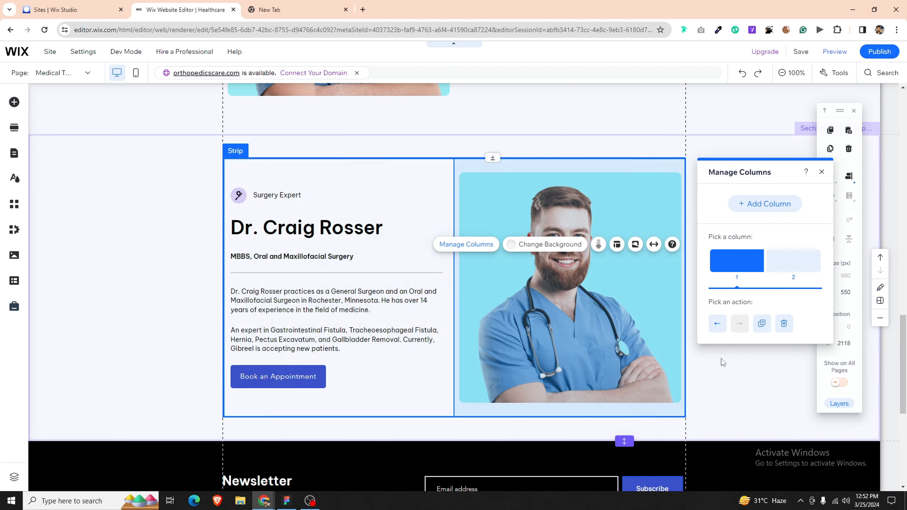
{"action": "left_click", "coordinate": [713, 380]}
{"action": "scroll", "coordinate": [502, 320], "scroll_direction": "down", "scroll_amount": 4}
{"action": "scroll", "coordinate": [502, 321], "scroll_direction": "up", "scroll_amount": 7}
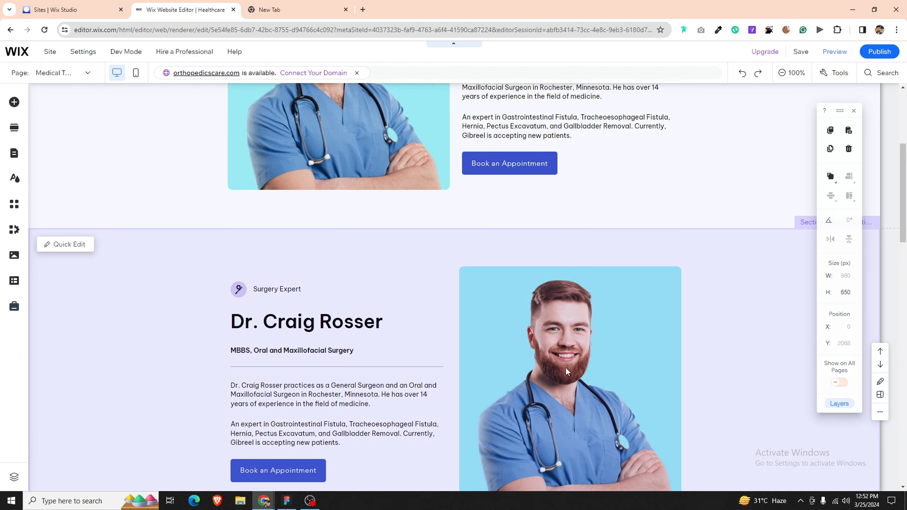
{"action": "left_click", "coordinate": [552, 370]}
Step: Replace the strip's photo with Rectangle 12.png from Site Files, then switch to Figma
{"action": "left_click", "coordinate": [507, 245]}
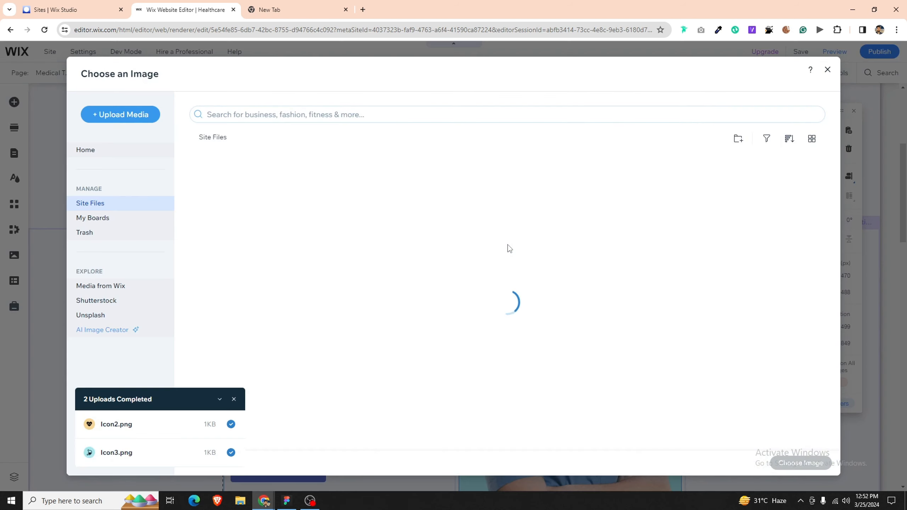
{"action": "left_click", "coordinate": [234, 401]}
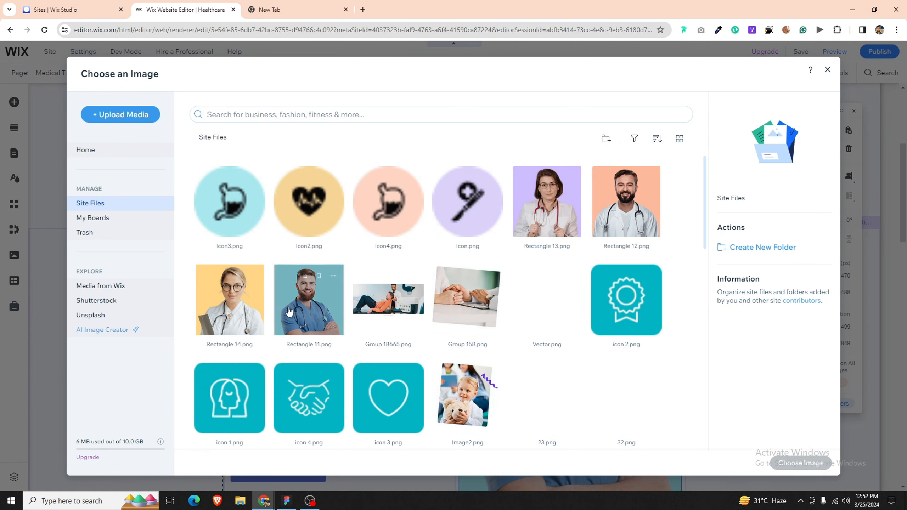
{"action": "left_click", "coordinate": [579, 200]}
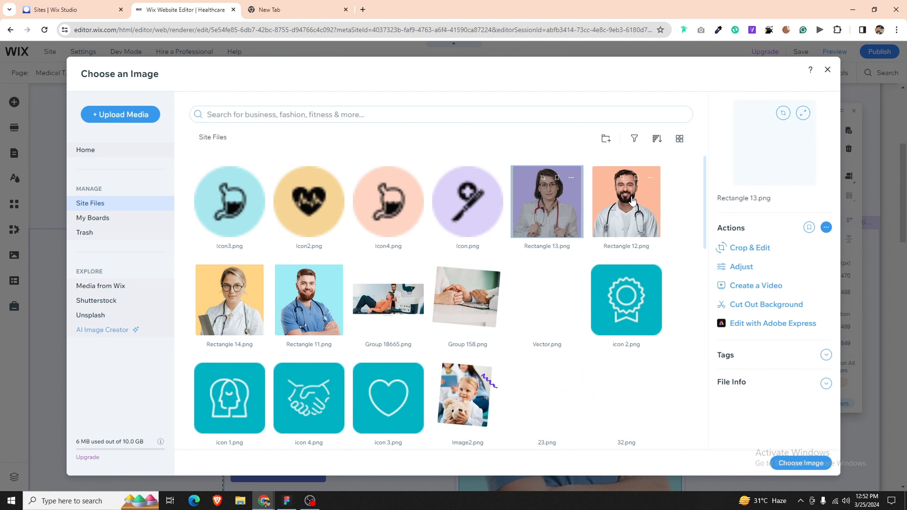
{"action": "left_click", "coordinate": [633, 201]}
{"action": "double_click", "coordinate": [604, 187]}
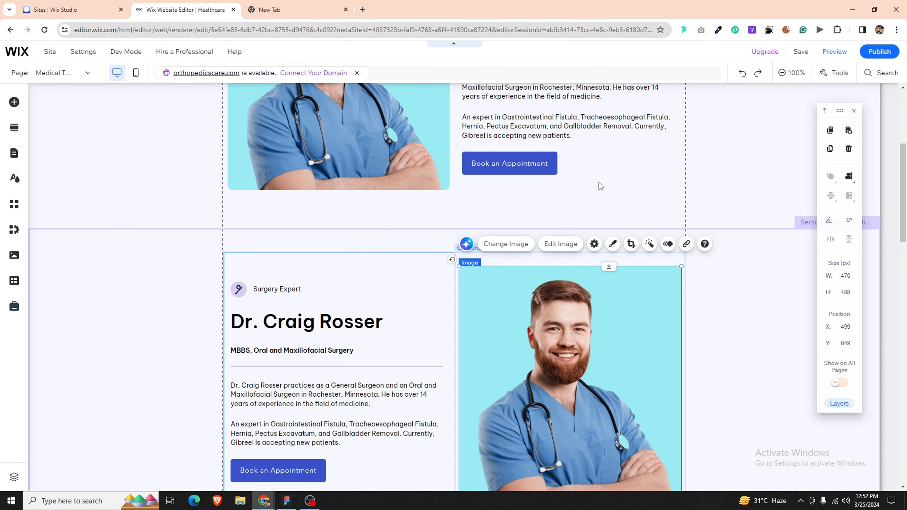
{"action": "left_click", "coordinate": [313, 293]}
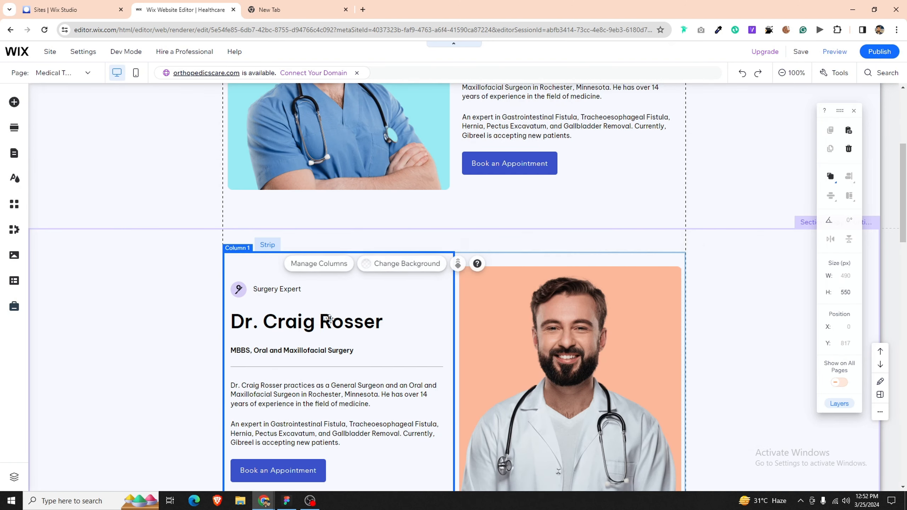
{"action": "left_click", "coordinate": [287, 501]}
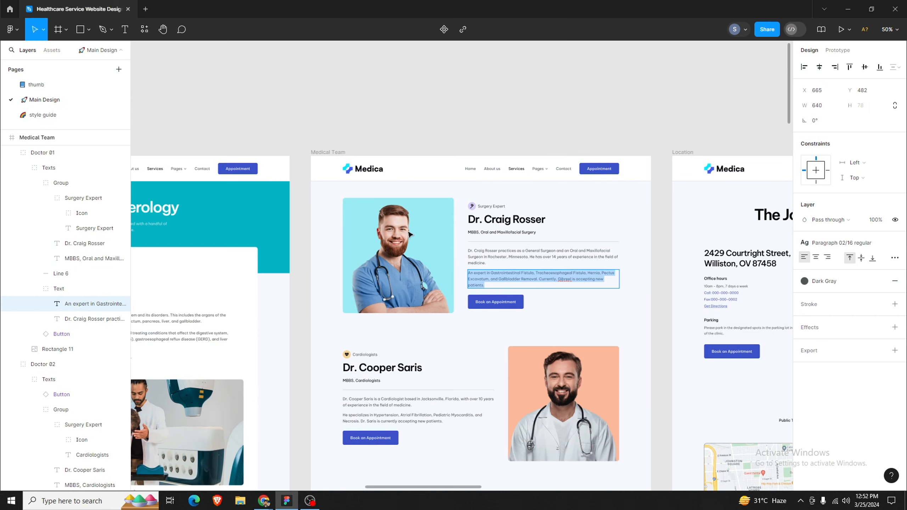
{"action": "left_click", "coordinate": [389, 364]}
{"action": "double_click", "coordinate": [398, 365]}
{"action": "key", "text": "ctrl+c"}
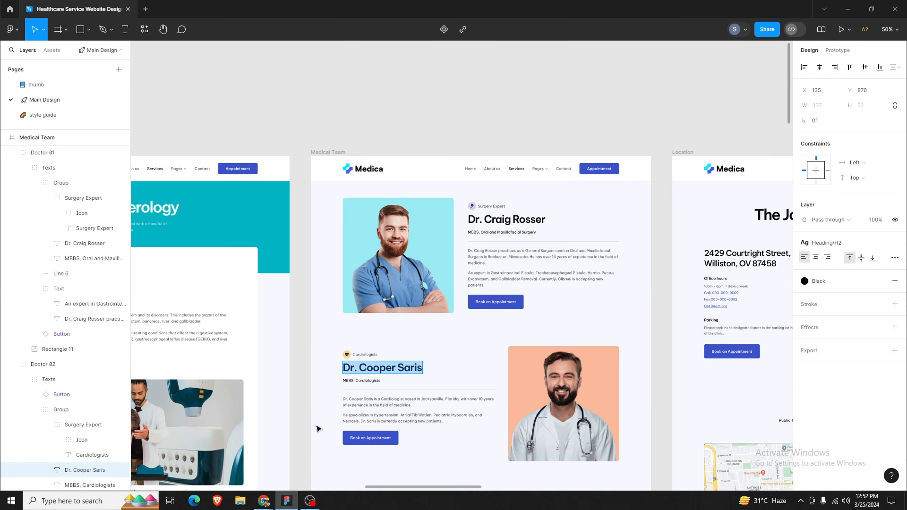
{"action": "key", "text": "alt+Tab"}
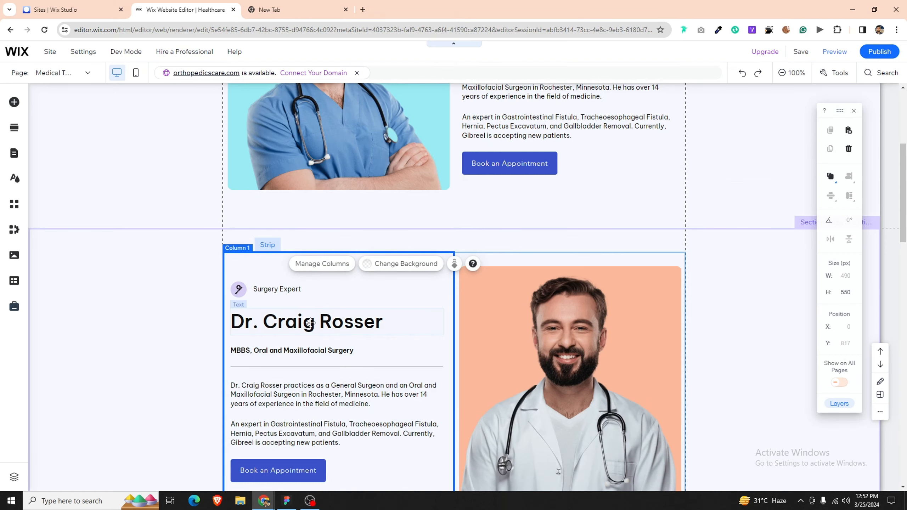
{"action": "double_click", "coordinate": [310, 323]}
{"action": "key", "text": "ctrl+v"}
Step: Replace the Surgery Expert label with 'Cardiologists' copied from the design
{"action": "left_click", "coordinate": [287, 500]}
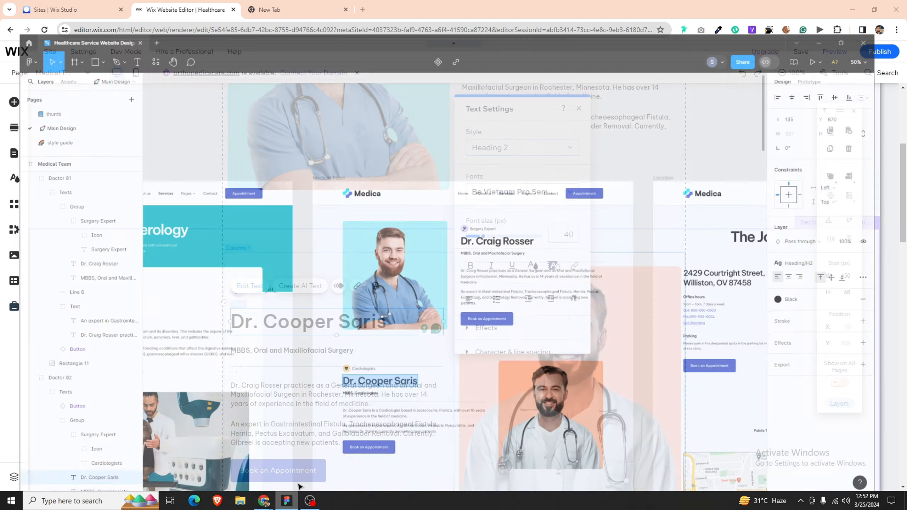
{"action": "left_click", "coordinate": [370, 355]}
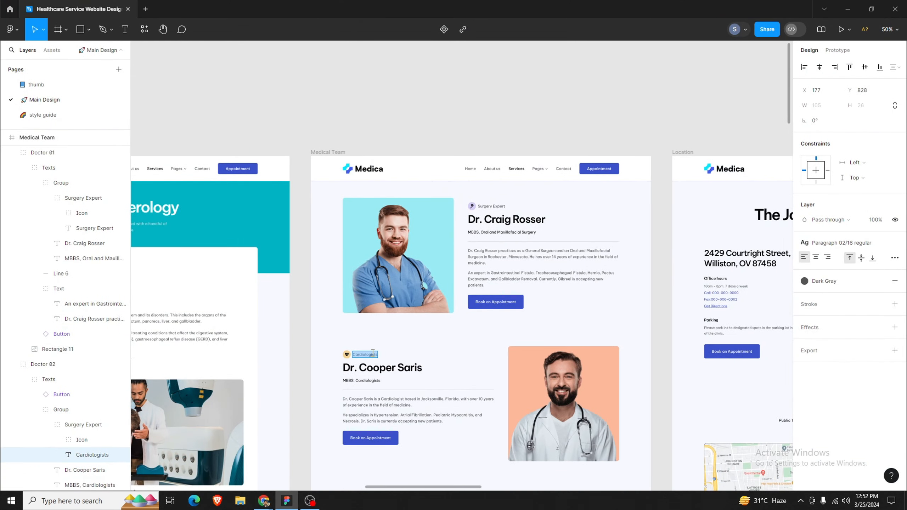
{"action": "left_click", "coordinate": [290, 499]}
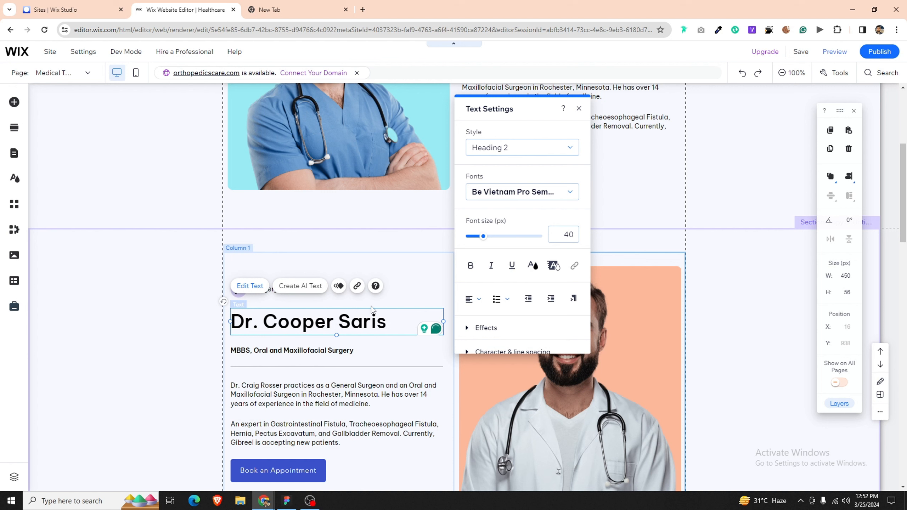
{"action": "left_click", "coordinate": [357, 300]}
{"action": "double_click", "coordinate": [289, 290]}
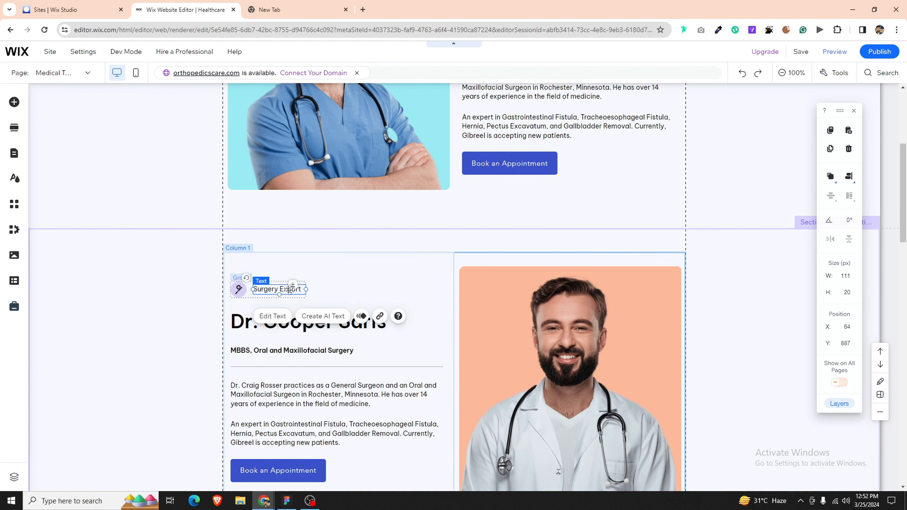
{"action": "type", "text": "Cardiologists"}
{"action": "left_click", "coordinate": [319, 291]}
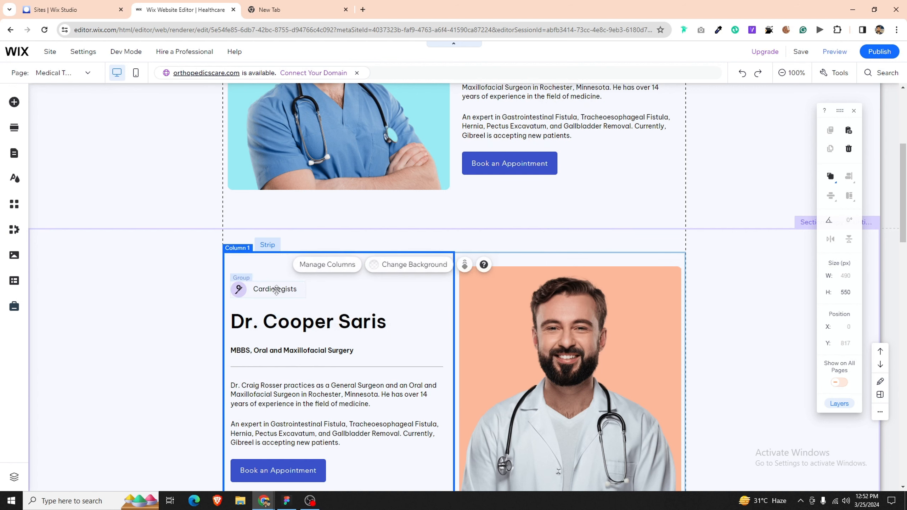
Step: Change the label's icon to the heart image Icon2.png
{"action": "left_click", "coordinate": [239, 289]}
{"action": "left_click", "coordinate": [239, 289]}
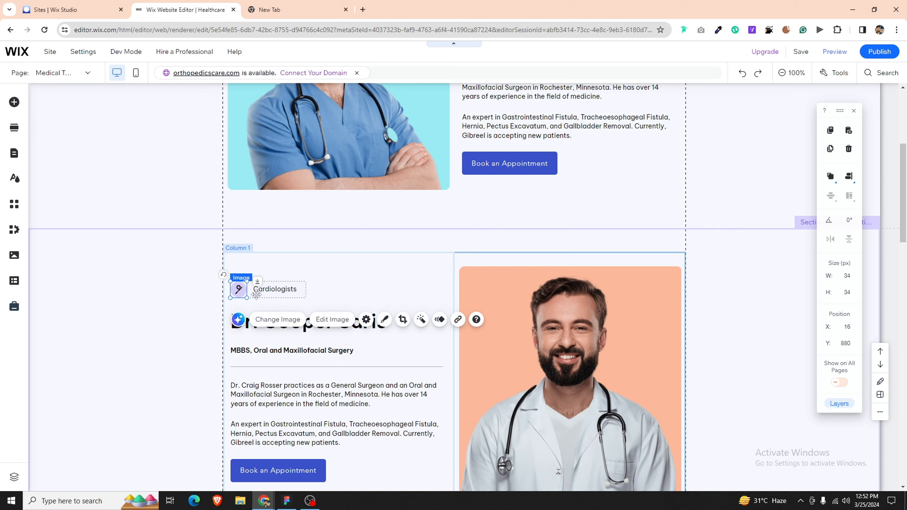
{"action": "left_click", "coordinate": [285, 321]}
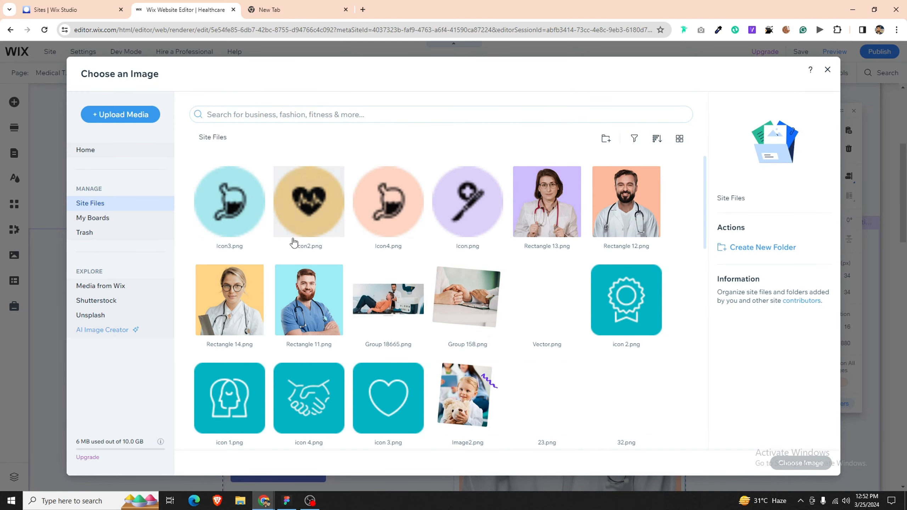
{"action": "left_click", "coordinate": [315, 220]}
{"action": "double_click", "coordinate": [315, 221]}
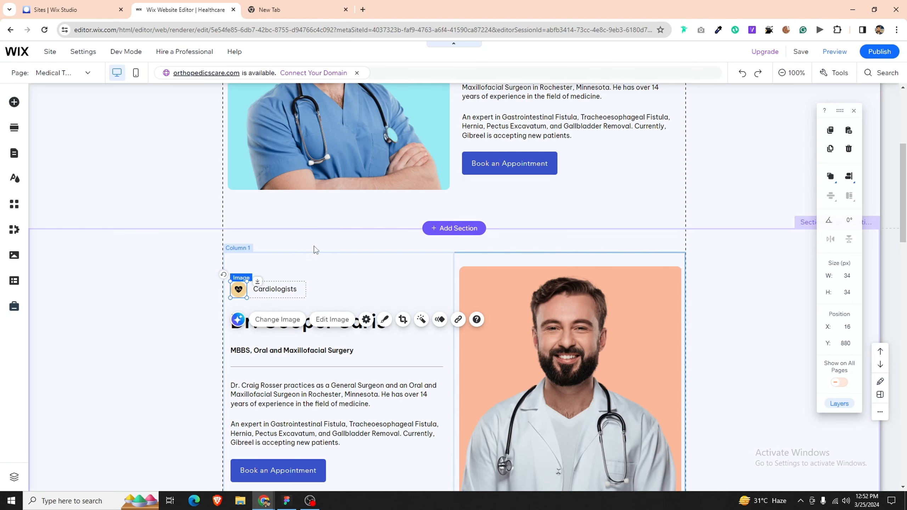
Step: Set the subtitle to 'MBBS, Cardiologists' copied from the Figma design
{"action": "left_click", "coordinate": [299, 349]}
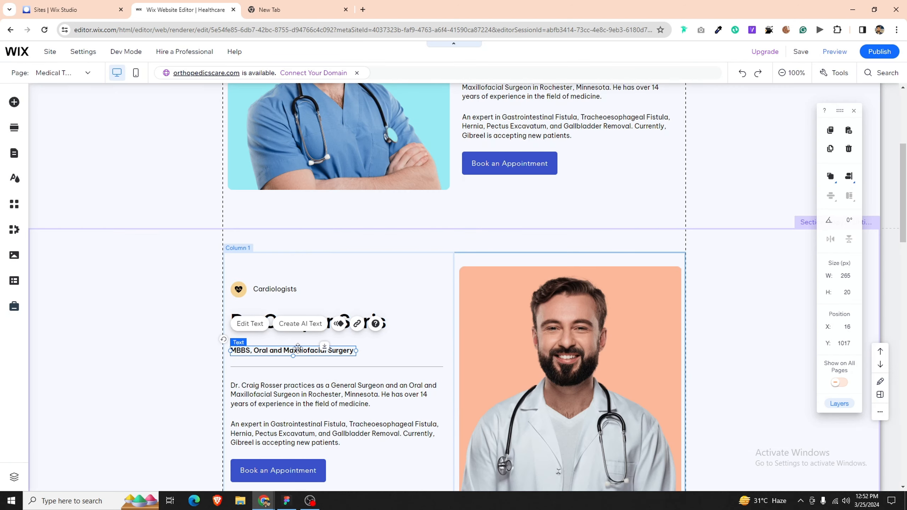
{"action": "key", "text": "alt+Tab"}
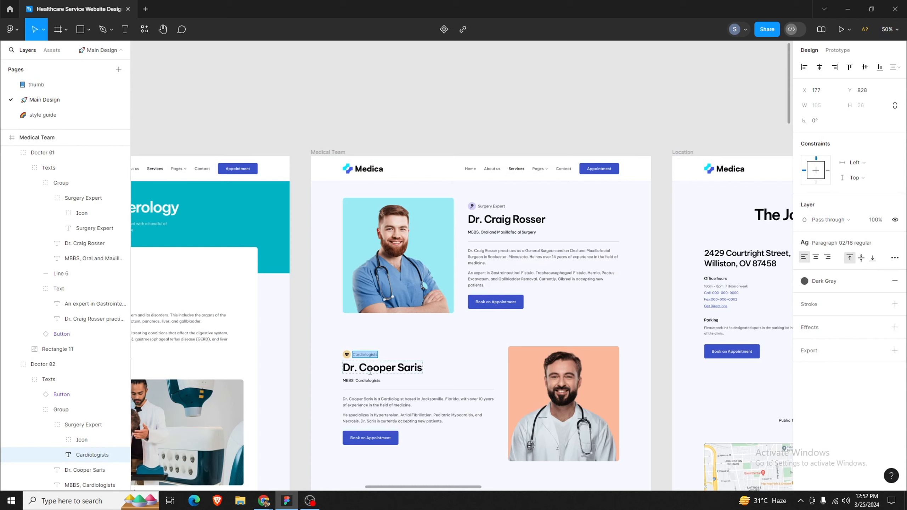
{"action": "left_click", "coordinate": [369, 381]}
{"action": "key", "text": "alt+Tab"}
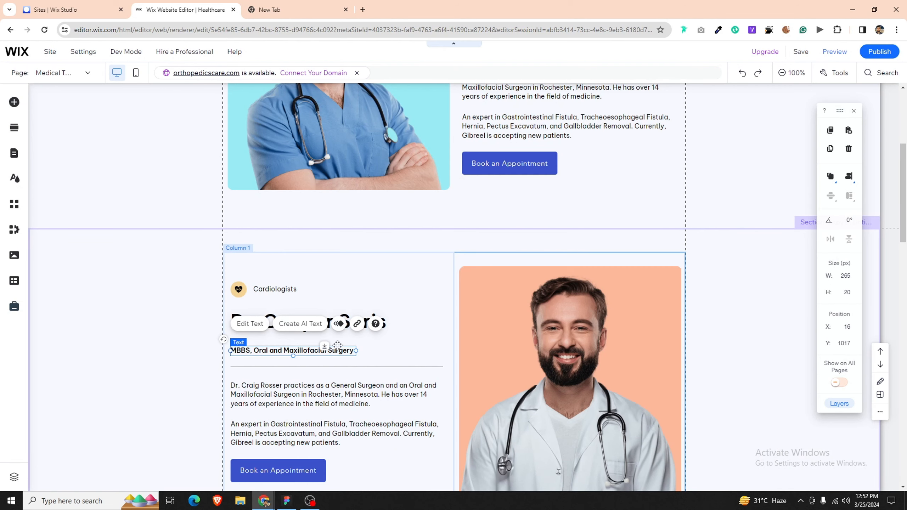
{"action": "double_click", "coordinate": [334, 349]}
{"action": "type", "text": "MBBS, Cardiologists"}
{"action": "key", "text": "alt+Tab"}
{"action": "left_click", "coordinate": [382, 406]}
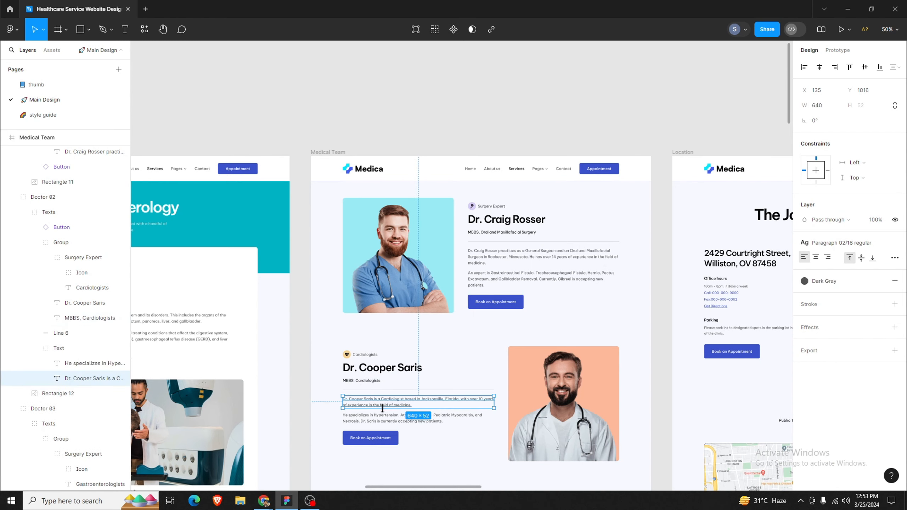
{"action": "double_click", "coordinate": [399, 406]}
{"action": "key", "text": "ctrl+c"}
{"action": "key", "text": "alt+Tab"}
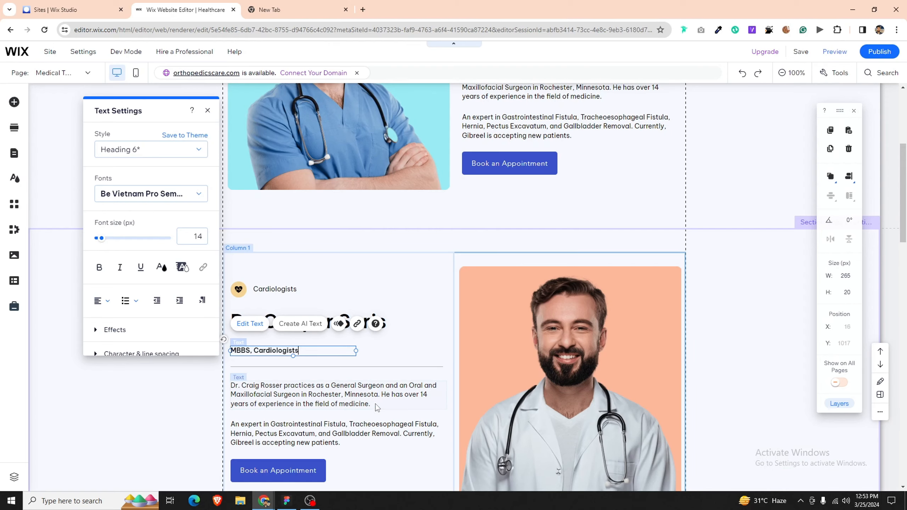
{"action": "left_click", "coordinate": [353, 397]}
{"action": "double_click", "coordinate": [353, 397]}
{"action": "key", "text": "ctrl+v"}
Step: Replace the second paragraph with the 'He specializes' text from the design
{"action": "key", "text": "alt+Tab"}
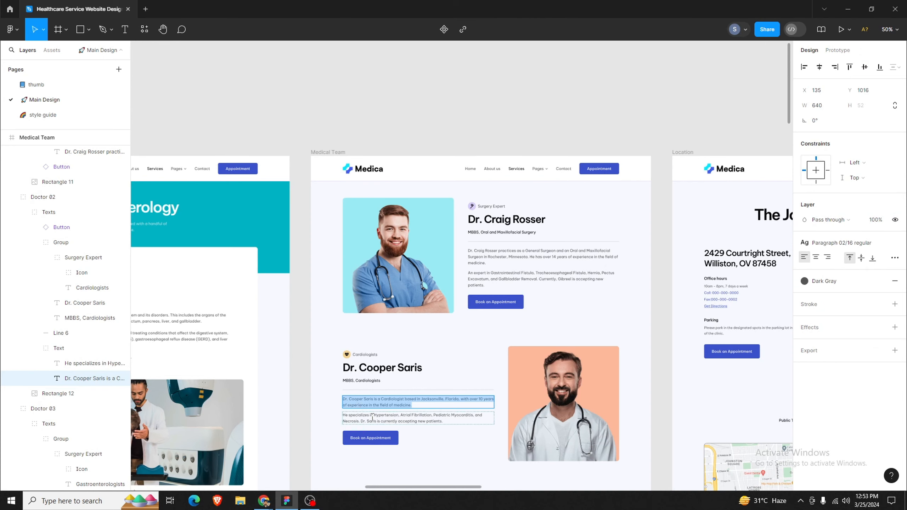
{"action": "left_click", "coordinate": [373, 418]}
{"action": "double_click", "coordinate": [373, 417]}
{"action": "key", "text": "ctrl+c"}
{"action": "key", "text": "alt+Tab"}
{"action": "left_click", "coordinate": [365, 426]}
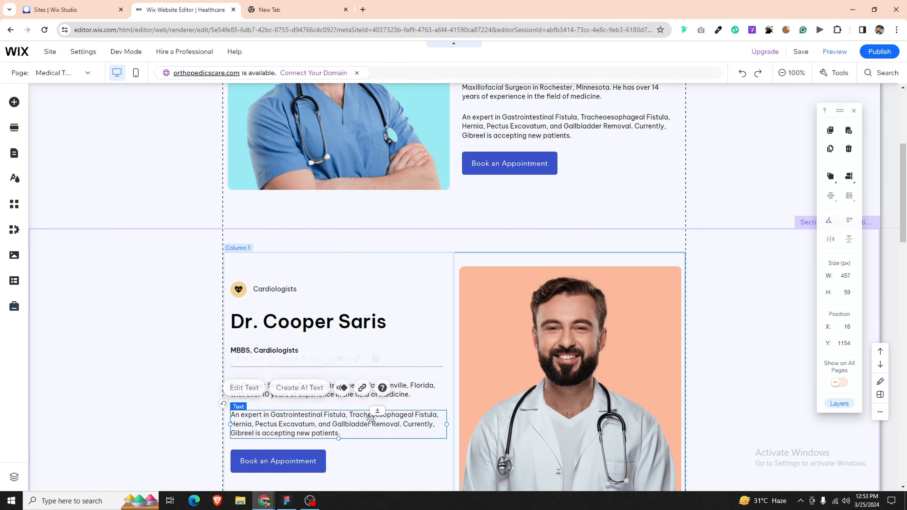
{"action": "double_click", "coordinate": [366, 427]}
{"action": "key", "text": "ctrl+v"}
{"action": "left_click", "coordinate": [356, 446]}
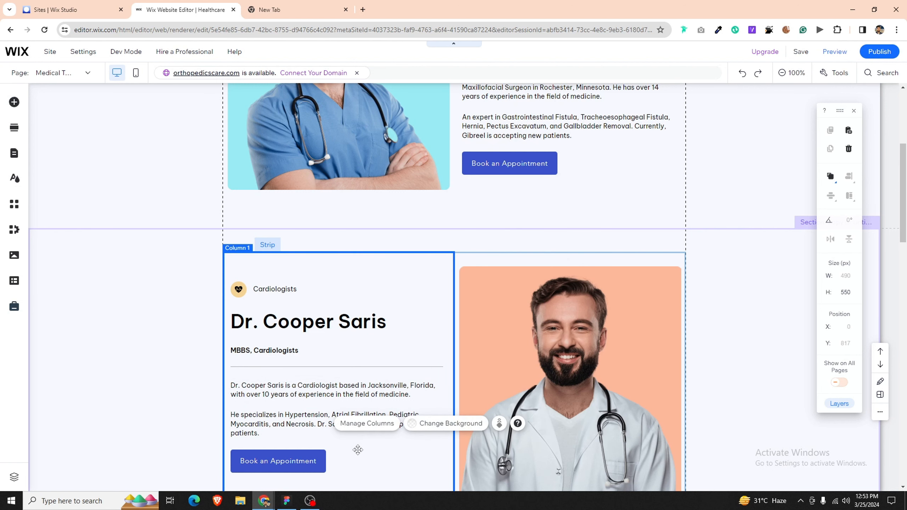
{"action": "scroll", "coordinate": [364, 389], "scroll_direction": "down", "scroll_amount": 3}
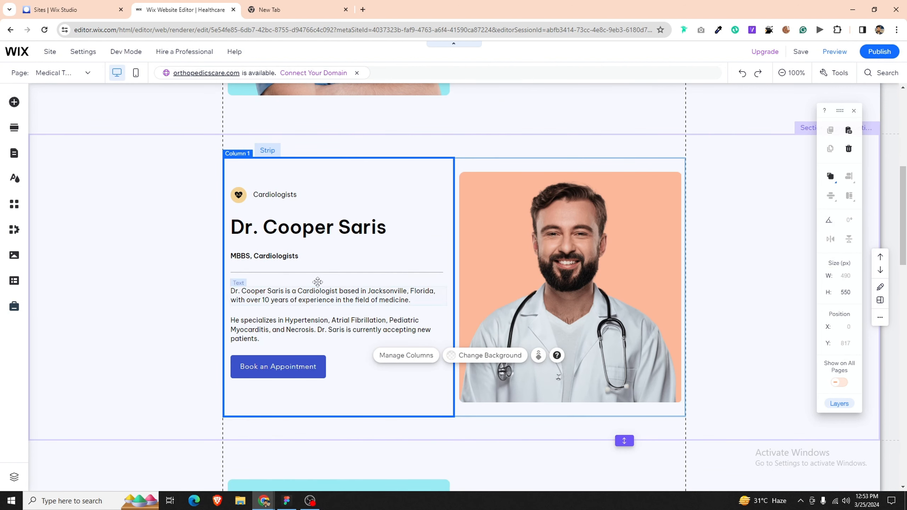
{"action": "left_click", "coordinate": [273, 193]}
{"action": "left_click", "coordinate": [393, 229], "text": "shift"}
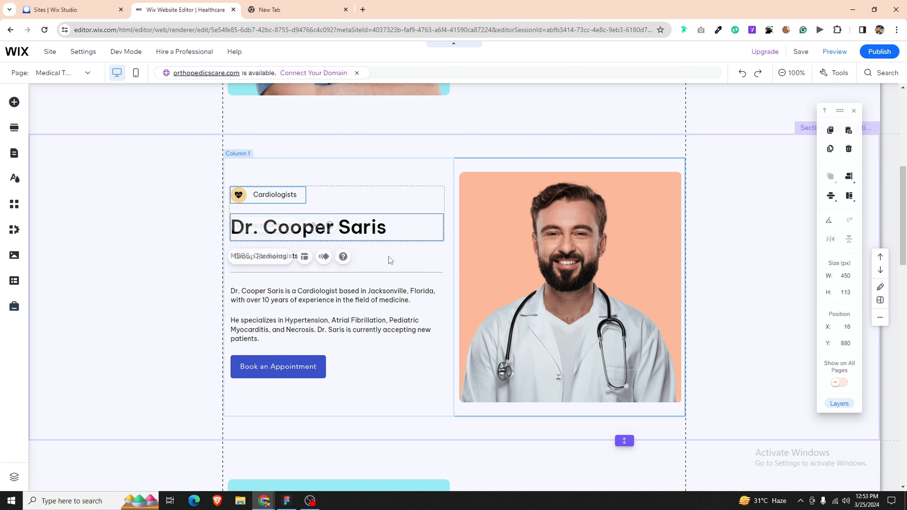
{"action": "left_click", "coordinate": [269, 330], "text": "shift"}
{"action": "left_click", "coordinate": [268, 258], "text": "shift"}
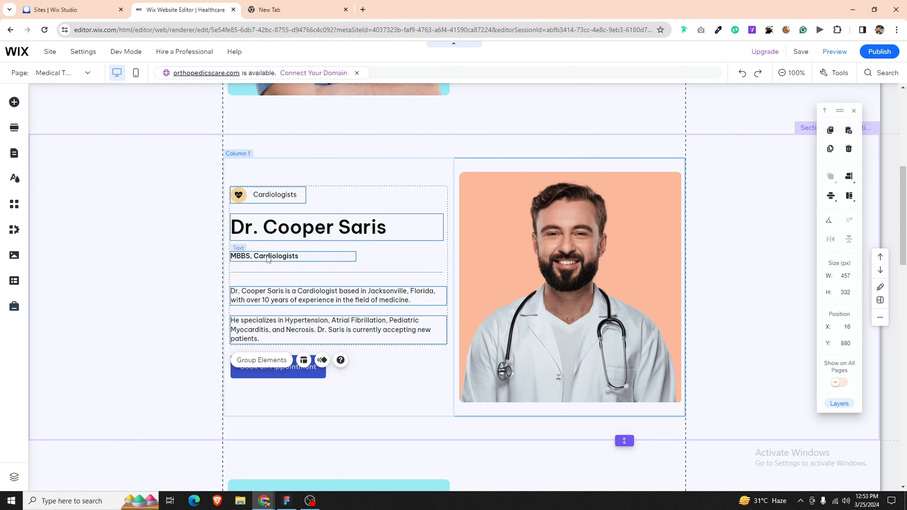
{"action": "left_click", "coordinate": [264, 274], "text": "shift"}
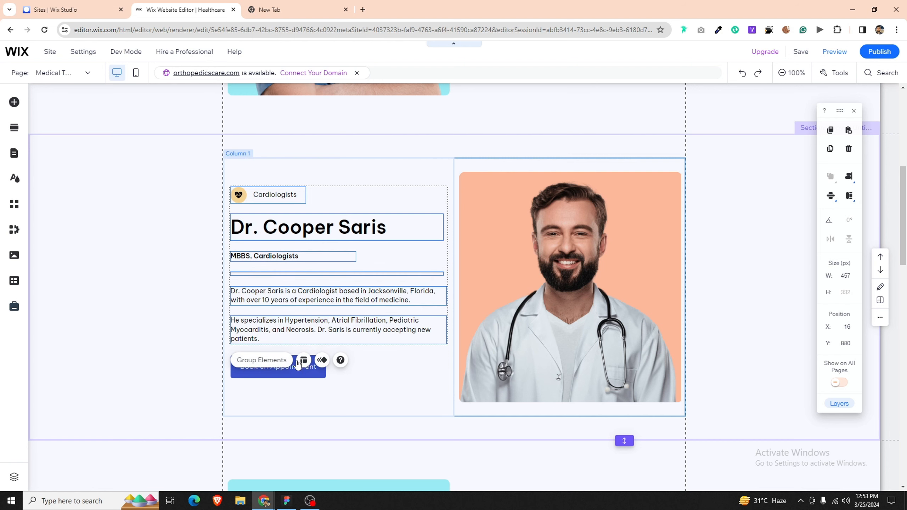
{"action": "left_click", "coordinate": [279, 374], "text": "shift"}
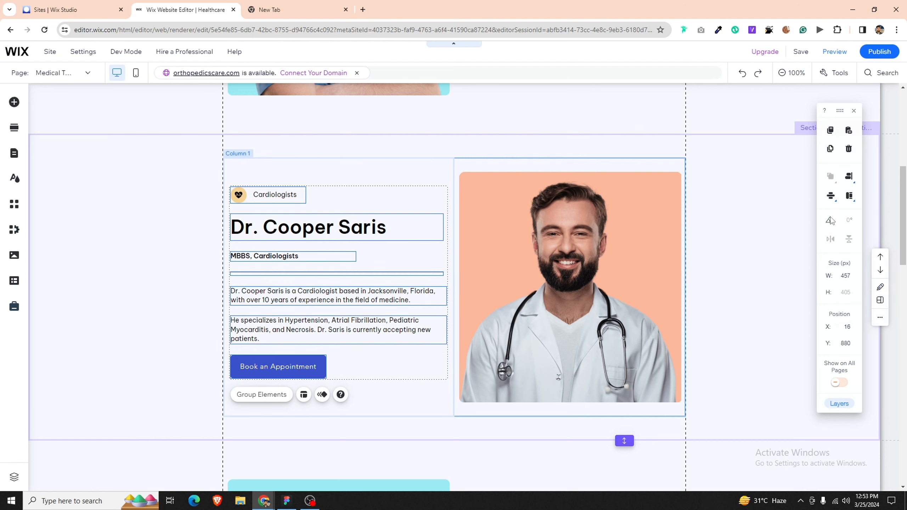
{"action": "mouse_move", "coordinate": [829, 203]}
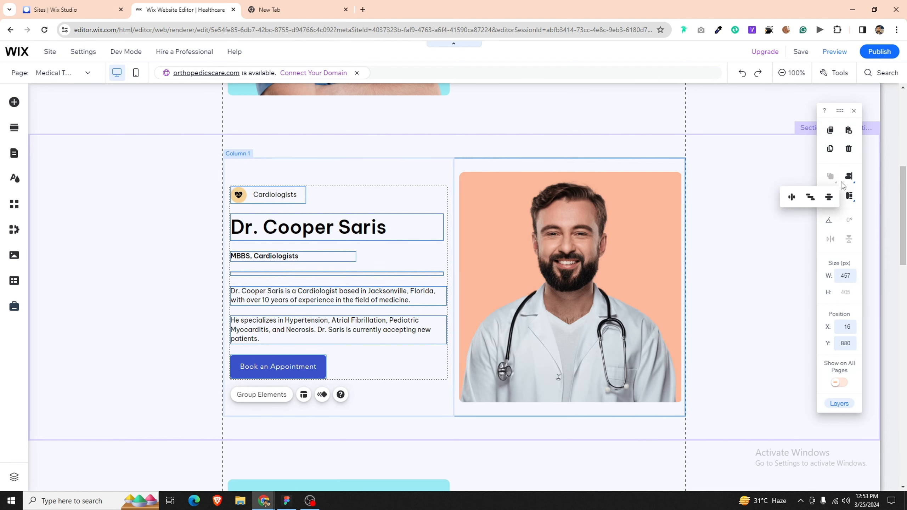
{"action": "left_click", "coordinate": [404, 394]}
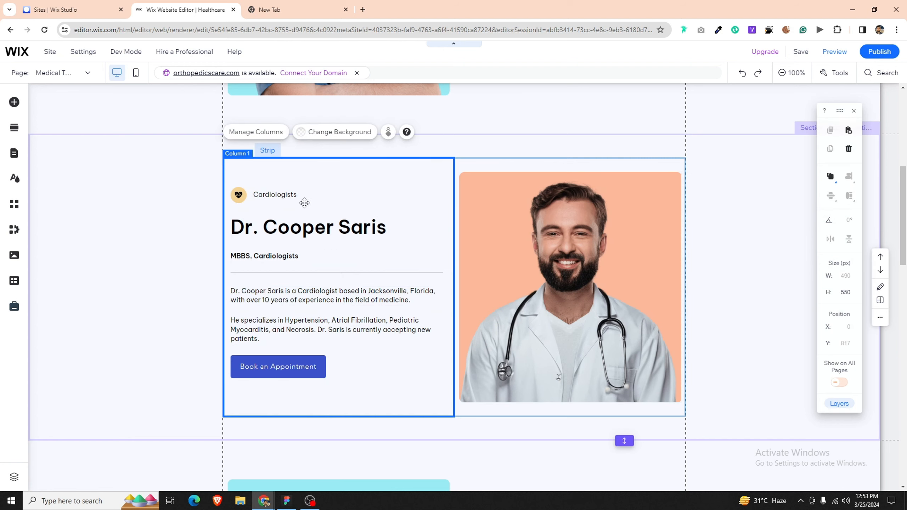
{"action": "left_click", "coordinate": [713, 309]}
{"action": "scroll", "coordinate": [530, 338], "scroll_direction": "down", "scroll_amount": 4}
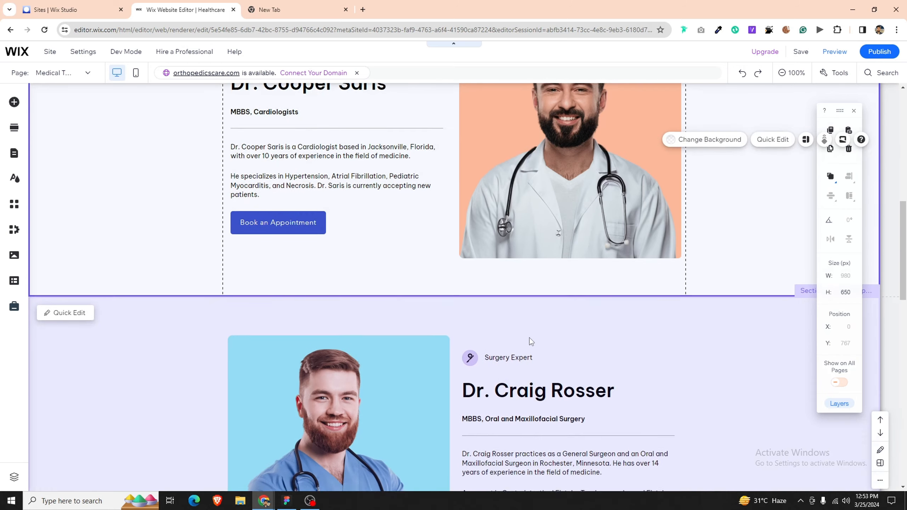
{"action": "scroll", "coordinate": [529, 339], "scroll_direction": "down", "scroll_amount": 4}
{"action": "left_click", "coordinate": [376, 354]}
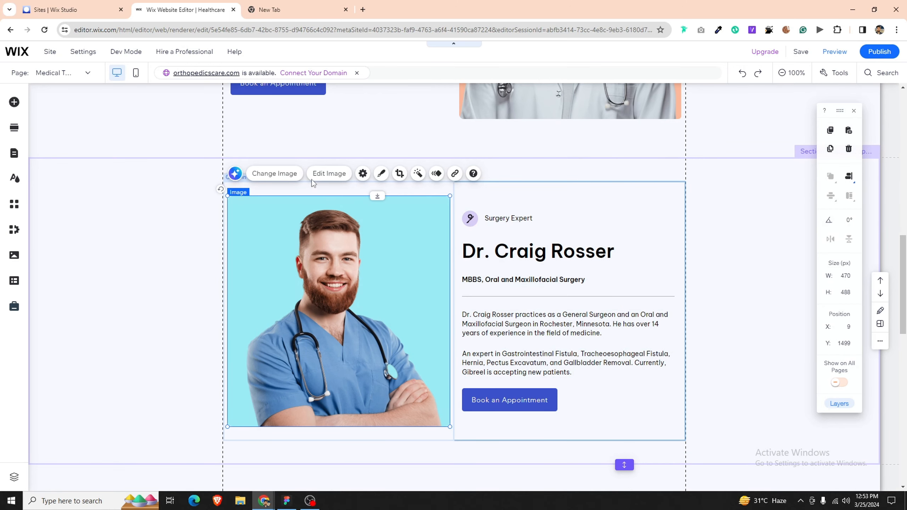
{"action": "left_click", "coordinate": [262, 176]}
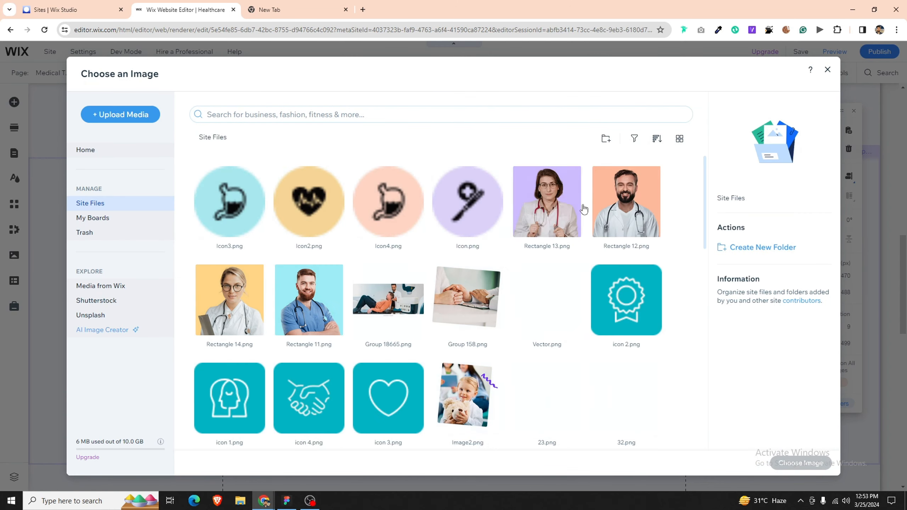
{"action": "left_click", "coordinate": [557, 220]}
{"action": "double_click", "coordinate": [557, 219]}
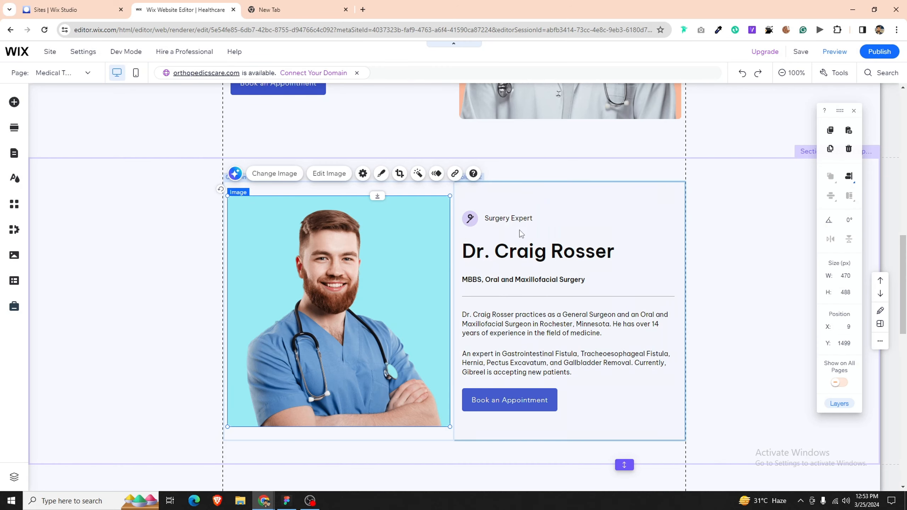
Step: Swap the strip's specialty icon for the teal stomach icon Icon3.png
{"action": "left_click", "coordinate": [485, 219]}
{"action": "left_click", "coordinate": [471, 218]}
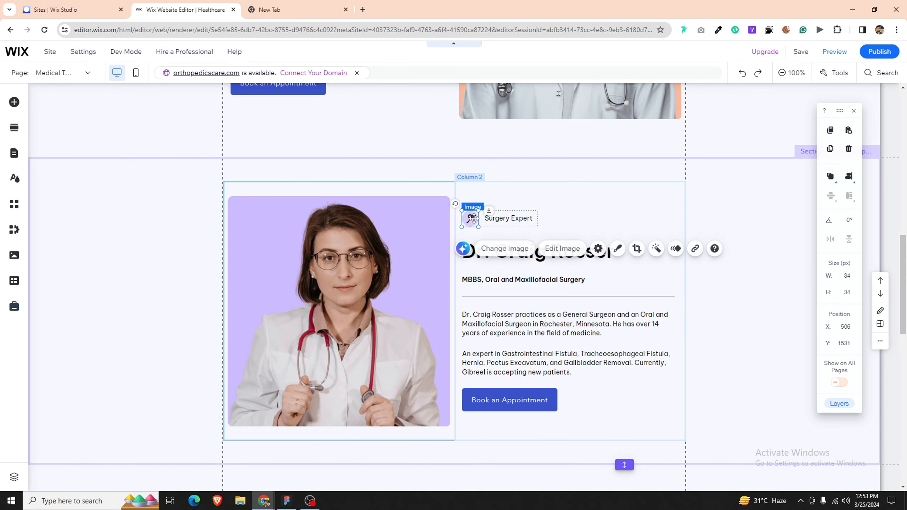
{"action": "left_click", "coordinate": [498, 251]}
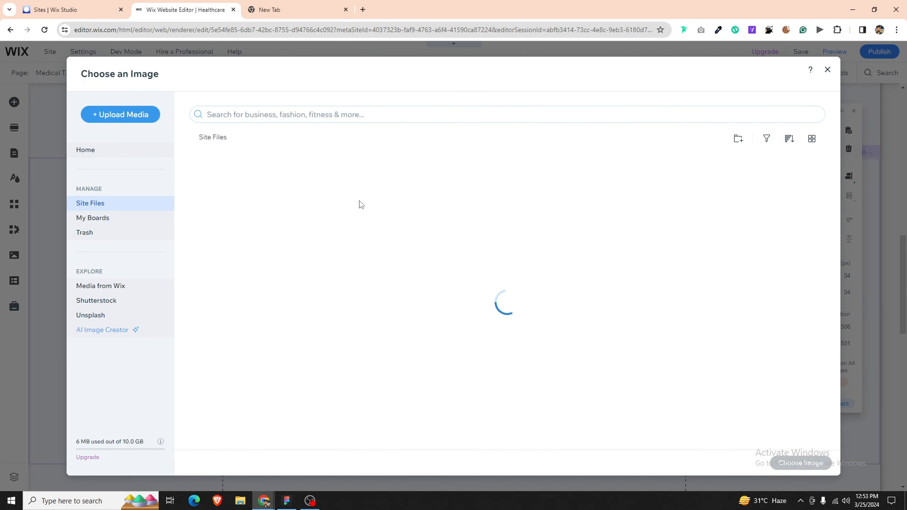
{"action": "left_click", "coordinate": [414, 209]}
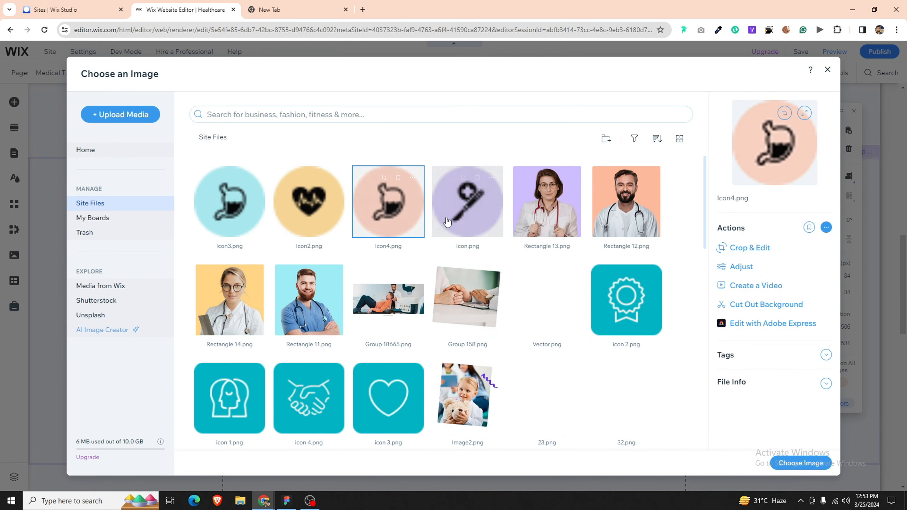
{"action": "double_click", "coordinate": [213, 225]}
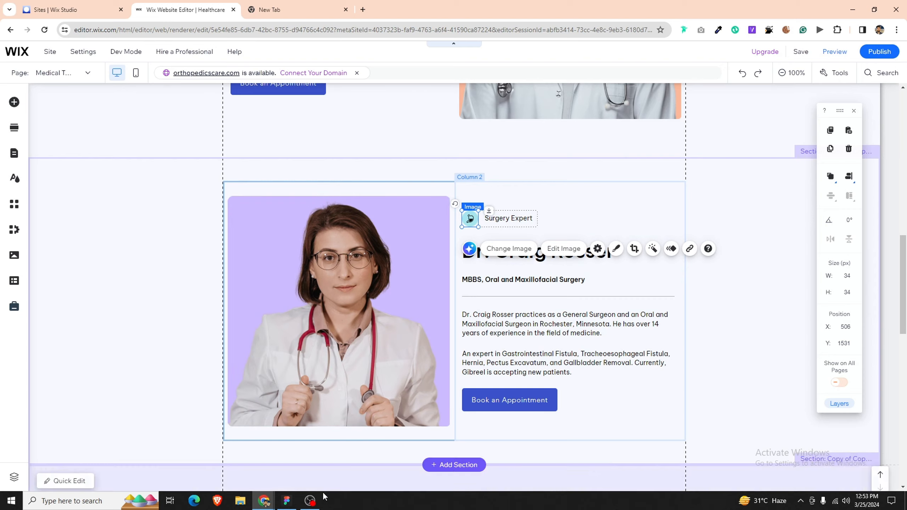
{"action": "left_click", "coordinate": [286, 501]}
{"action": "scroll", "coordinate": [482, 393], "scroll_direction": "down", "scroll_amount": 5}
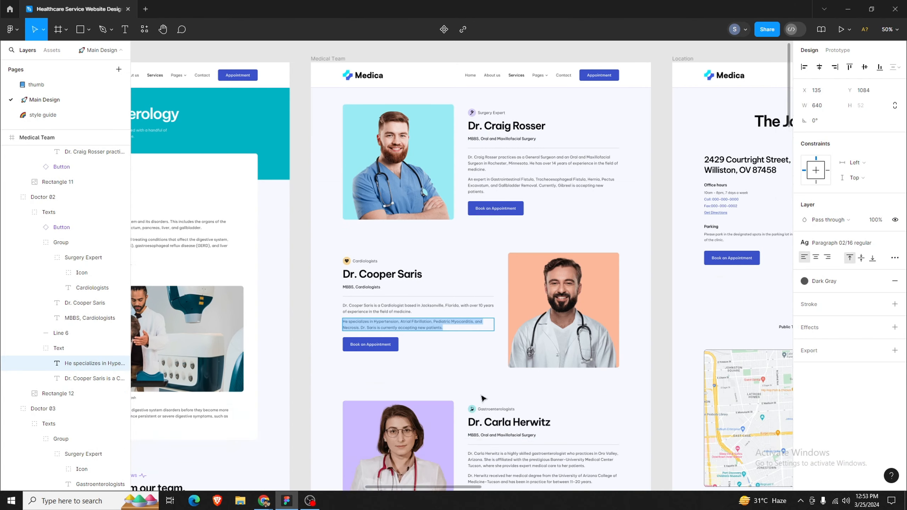
{"action": "double_click", "coordinate": [514, 329]}
{"action": "key", "text": "ctrl+a"}
{"action": "key", "text": "ctrl+c"}
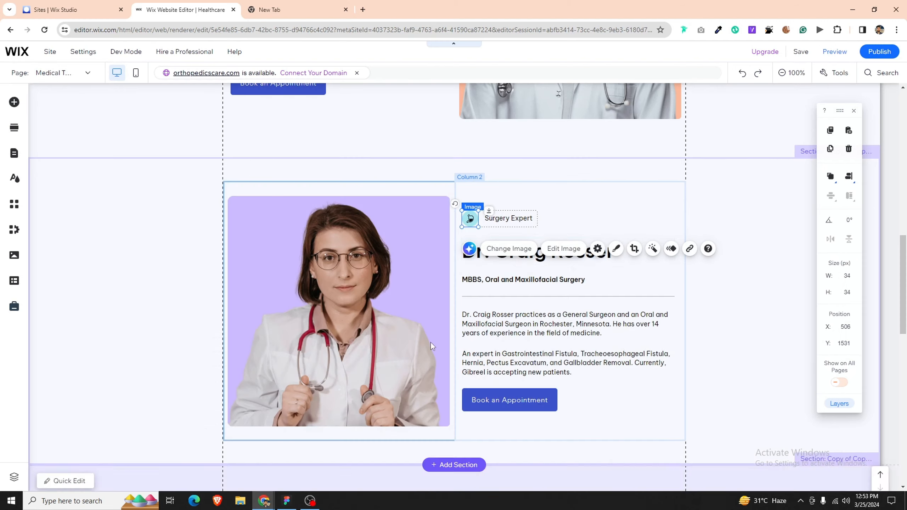
{"action": "left_click", "coordinate": [264, 501]}
{"action": "left_click", "coordinate": [600, 251]}
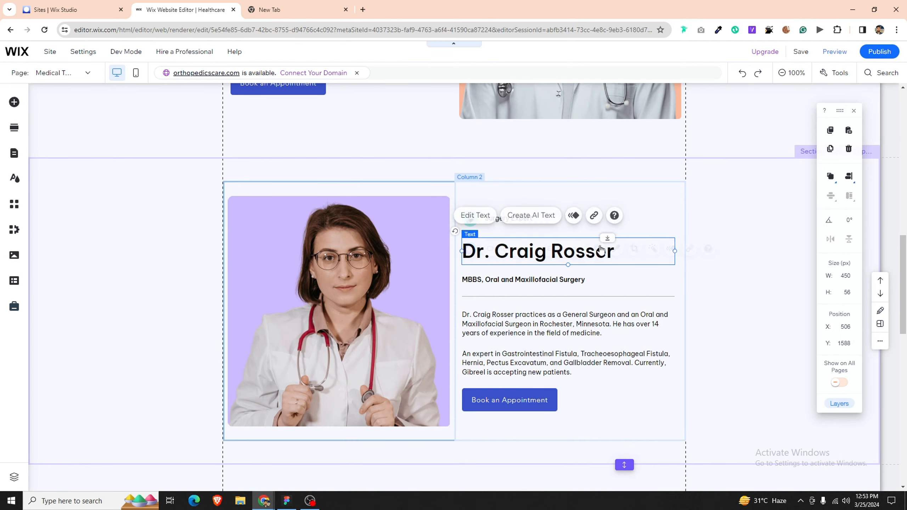
{"action": "double_click", "coordinate": [600, 250]}
{"action": "key", "text": "ctrl+v"}
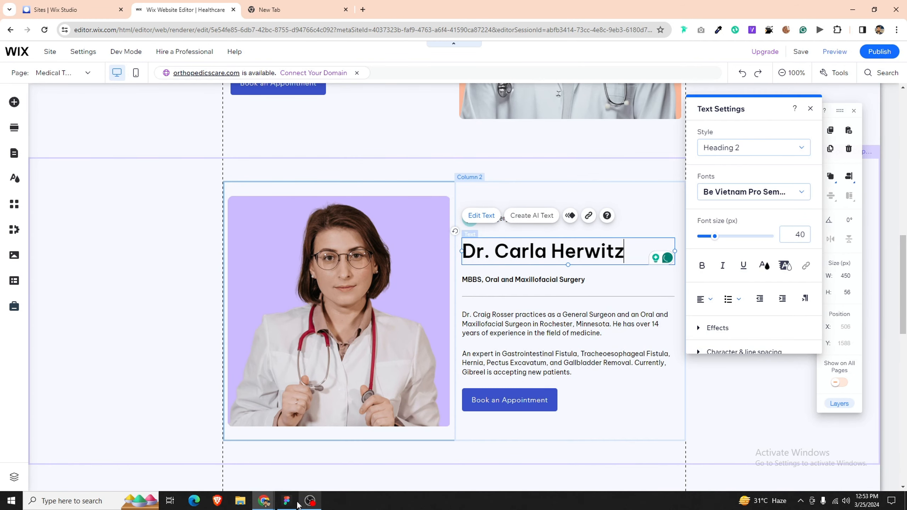
Step: Widen the specialty label and change Surgery Expert to Gastroenterologists
{"action": "left_click", "coordinate": [297, 503]}
{"action": "double_click", "coordinate": [506, 316]}
{"action": "key", "text": "ctrl+c"}
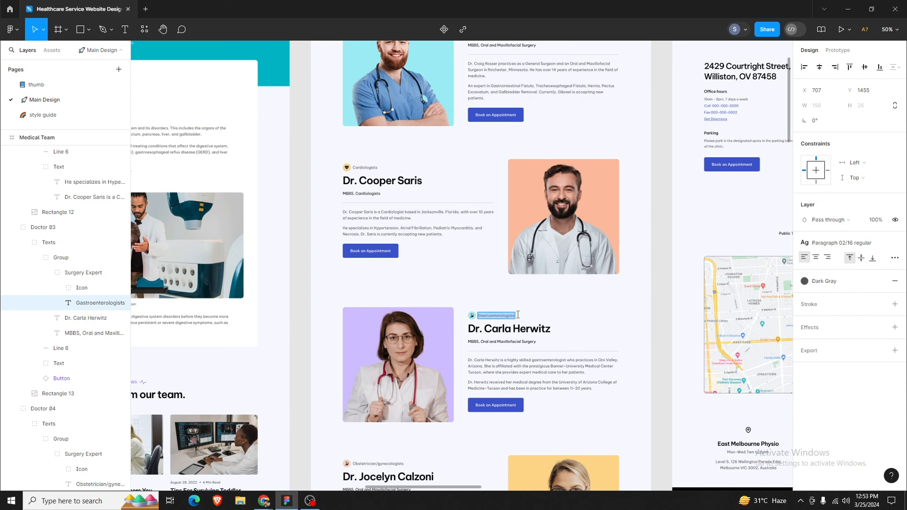
{"action": "left_click", "coordinate": [295, 501]}
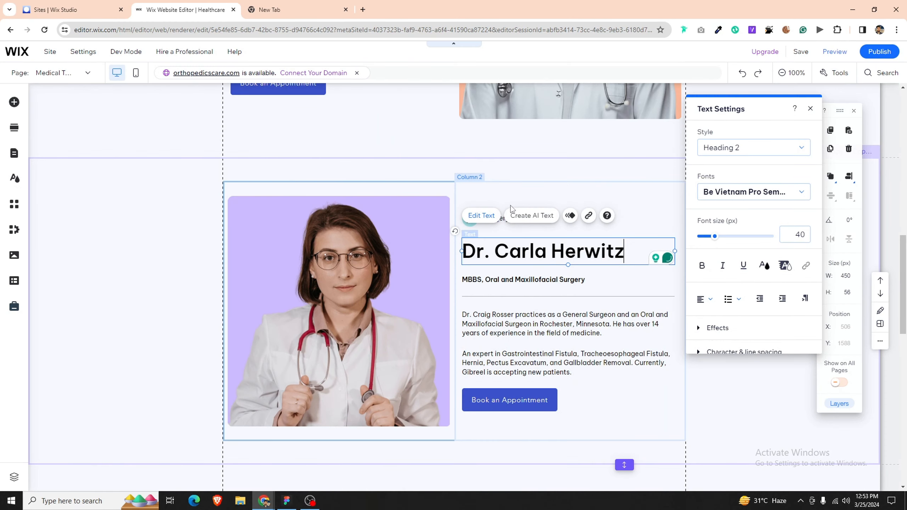
{"action": "left_click", "coordinate": [536, 207]}
{"action": "left_click", "coordinate": [534, 218]}
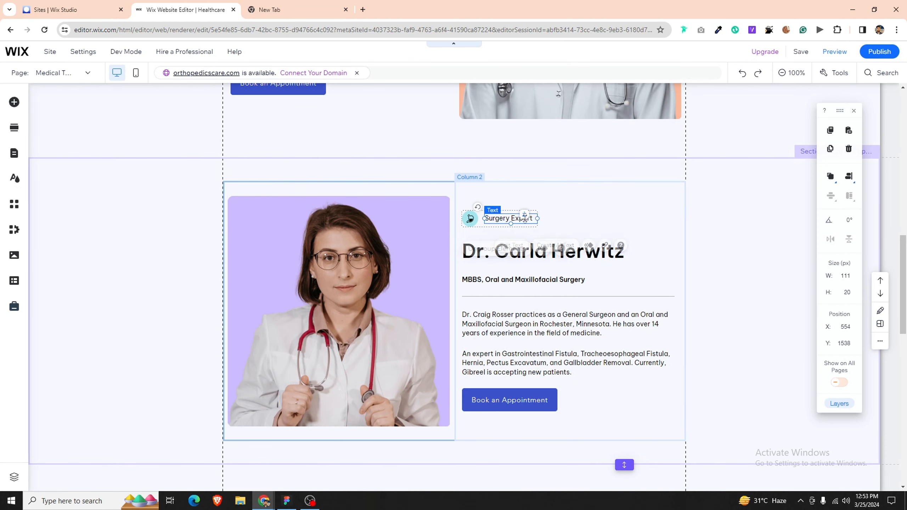
{"action": "left_click_drag", "start_coordinate": [538, 217], "coordinate": [563, 218]}
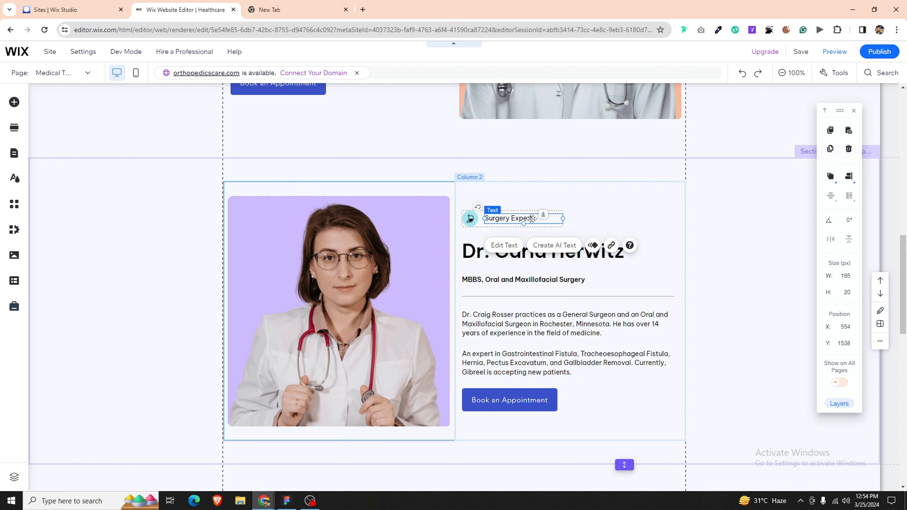
{"action": "double_click", "coordinate": [533, 219]}
{"action": "key", "text": "ctrl+v"}
{"action": "left_click", "coordinate": [510, 281]}
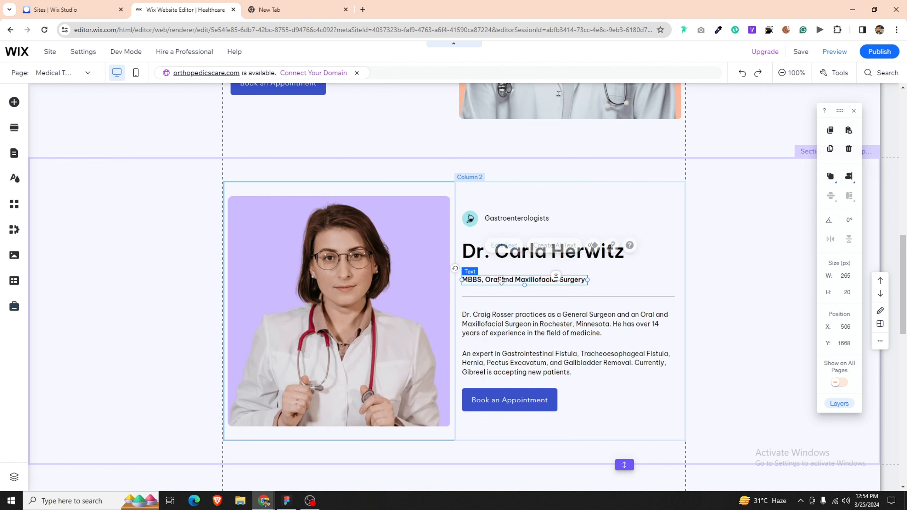
{"action": "left_click", "coordinate": [292, 501]}
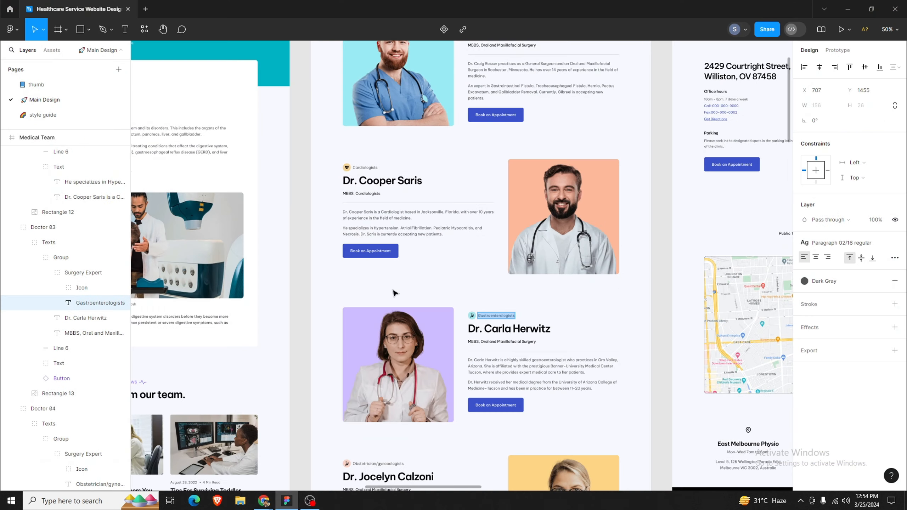
{"action": "left_click", "coordinate": [504, 340]}
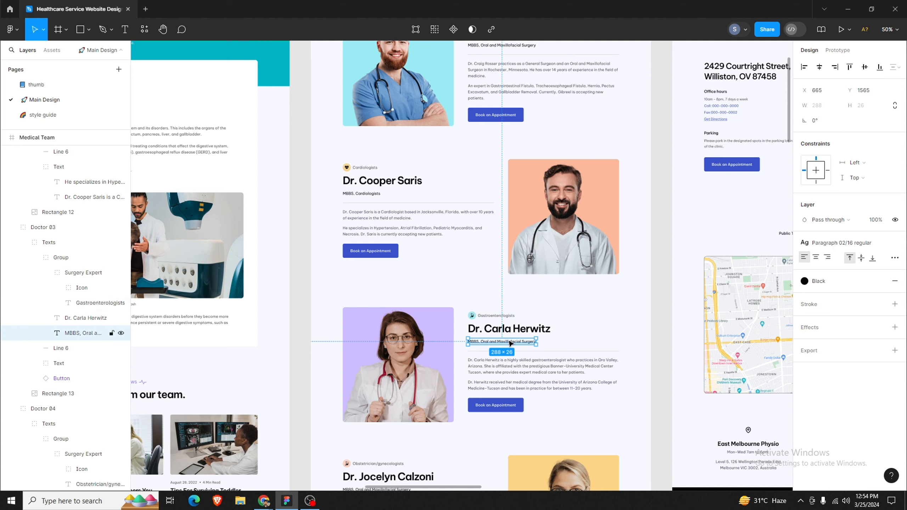
{"action": "double_click", "coordinate": [509, 341]}
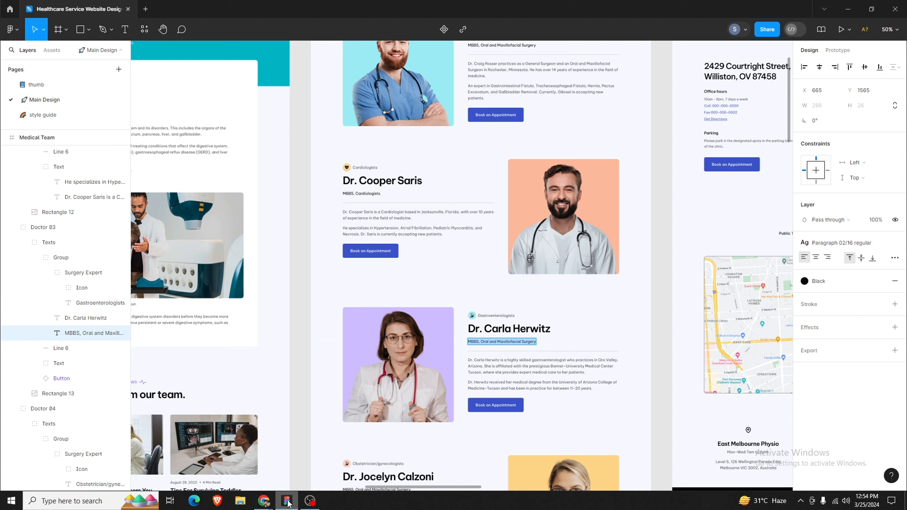
{"action": "left_click", "coordinate": [264, 501]}
{"action": "double_click", "coordinate": [501, 280]}
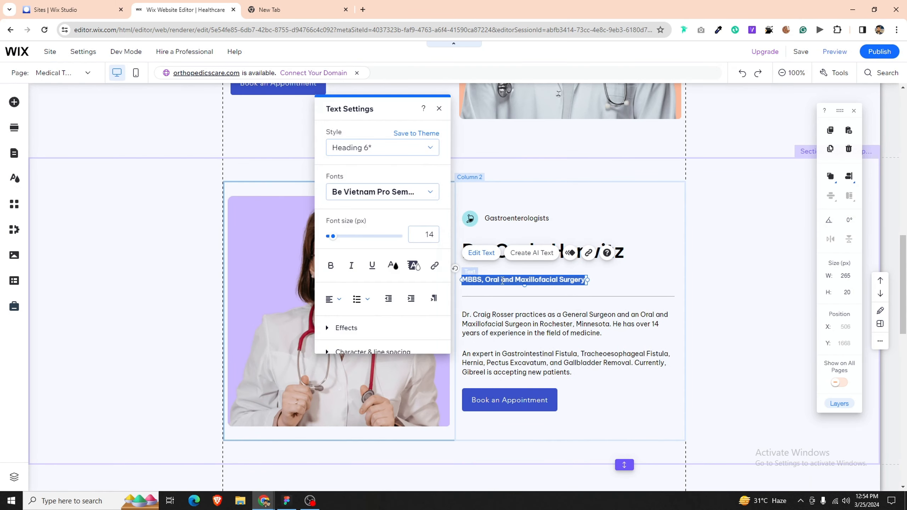
{"action": "left_click", "coordinate": [511, 316]}
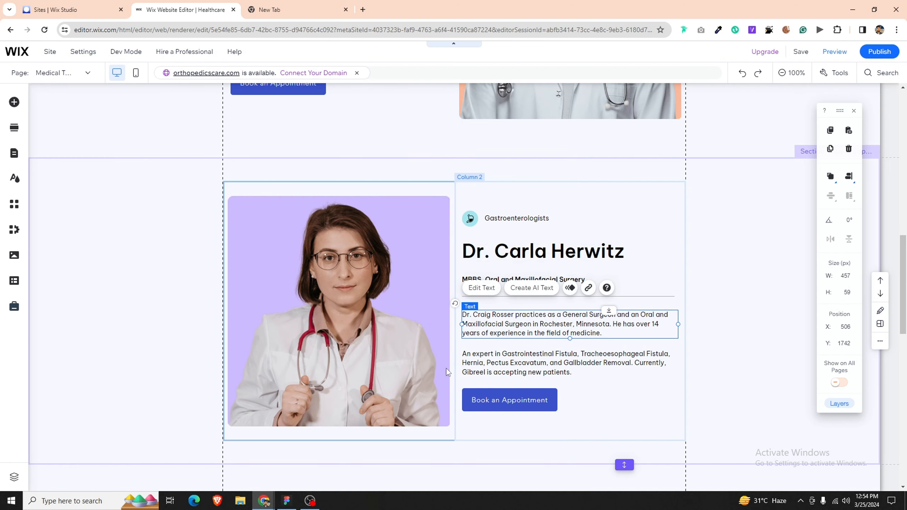
{"action": "left_click", "coordinate": [287, 501]}
{"action": "left_click", "coordinate": [498, 369]}
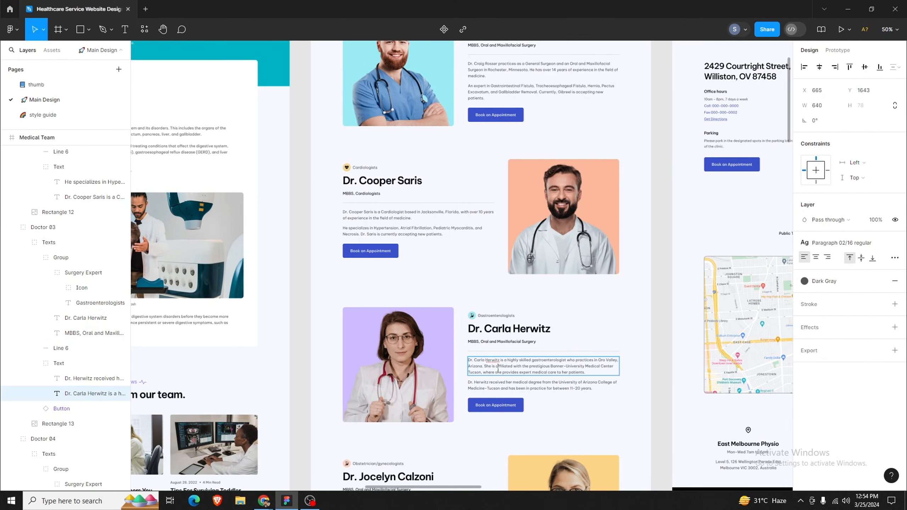
{"action": "left_click", "coordinate": [264, 501]}
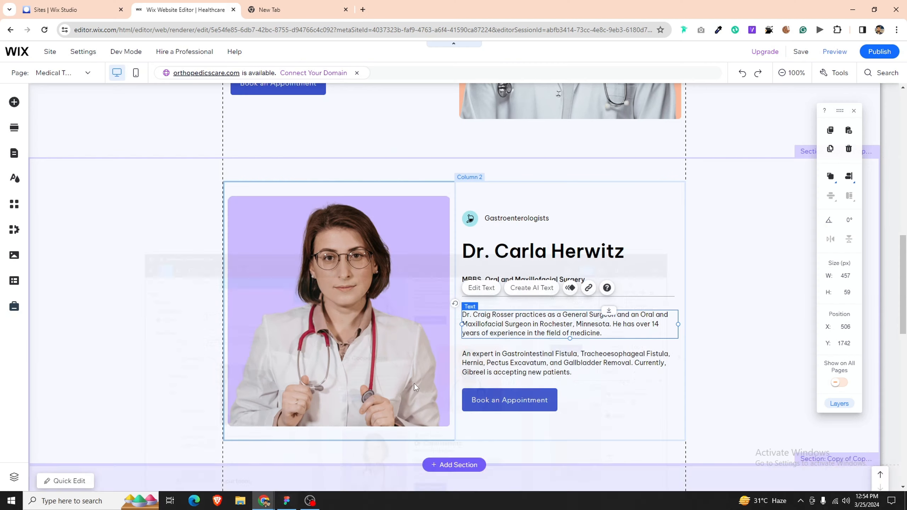
{"action": "double_click", "coordinate": [499, 317]}
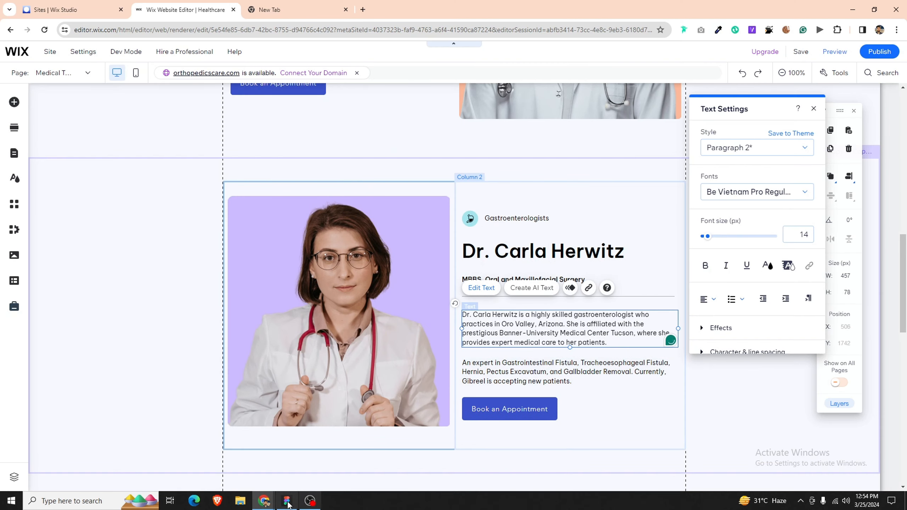
Step: Replace the 'An expert in' paragraph with the 'Dr. Herwitz received' paragraph
{"action": "left_click", "coordinate": [286, 501]}
{"action": "left_click", "coordinate": [486, 384]}
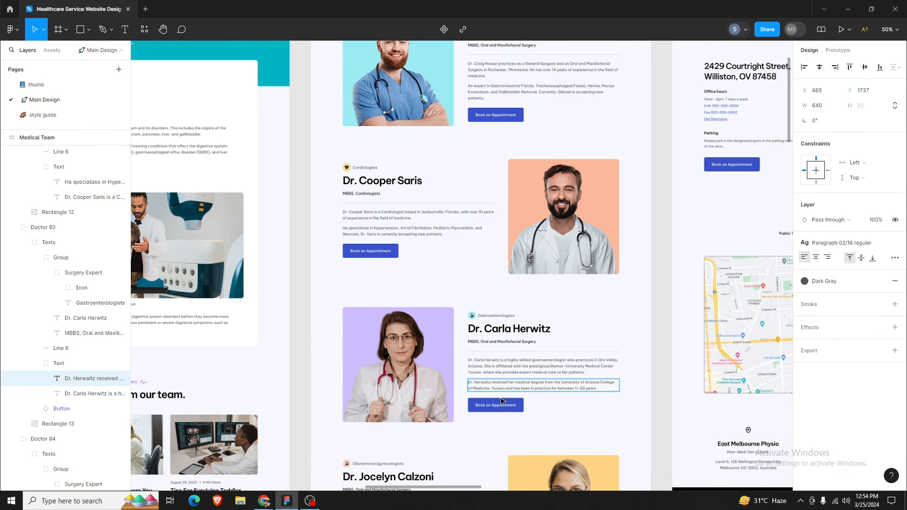
{"action": "key", "text": "ctrl+a"}
{"action": "key", "text": "ctrl+c"}
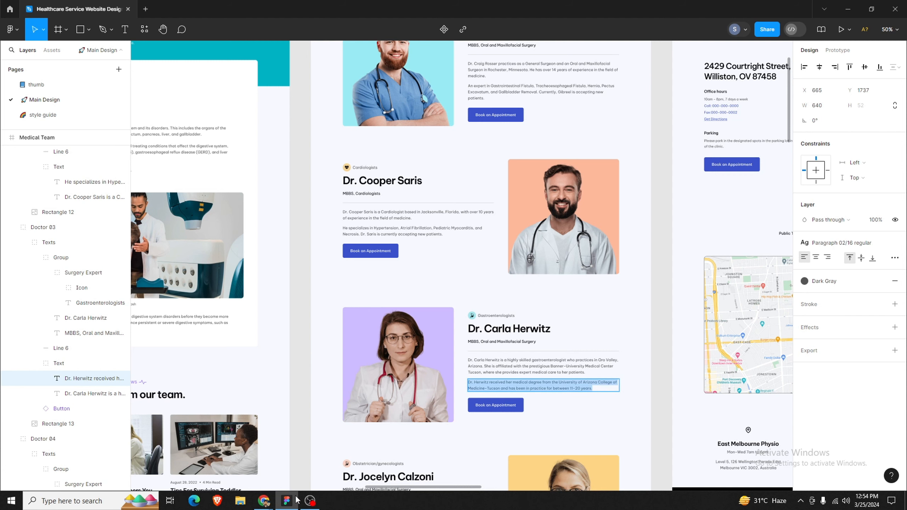
{"action": "left_click", "coordinate": [263, 501]}
{"action": "key", "text": "ctrl+a"}
{"action": "key", "text": "ctrl+v"}
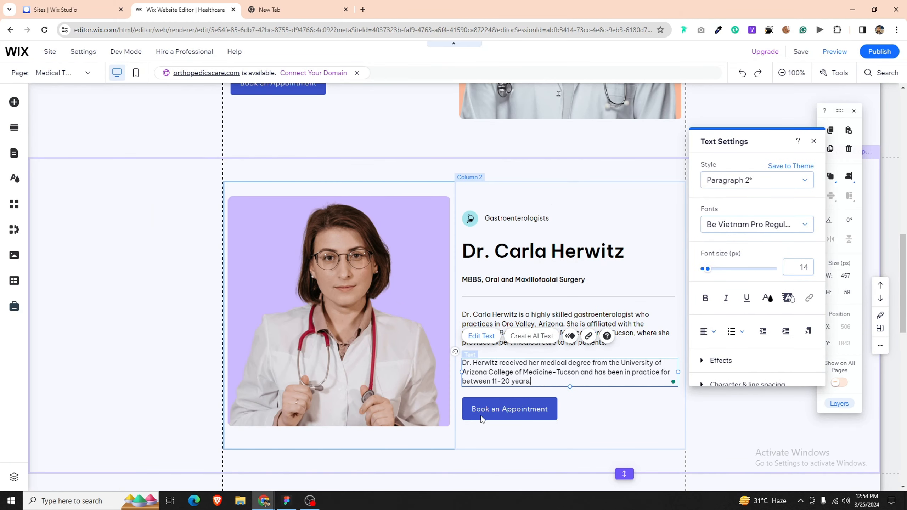
{"action": "left_click", "coordinate": [472, 428]}
{"action": "left_click", "coordinate": [751, 229]}
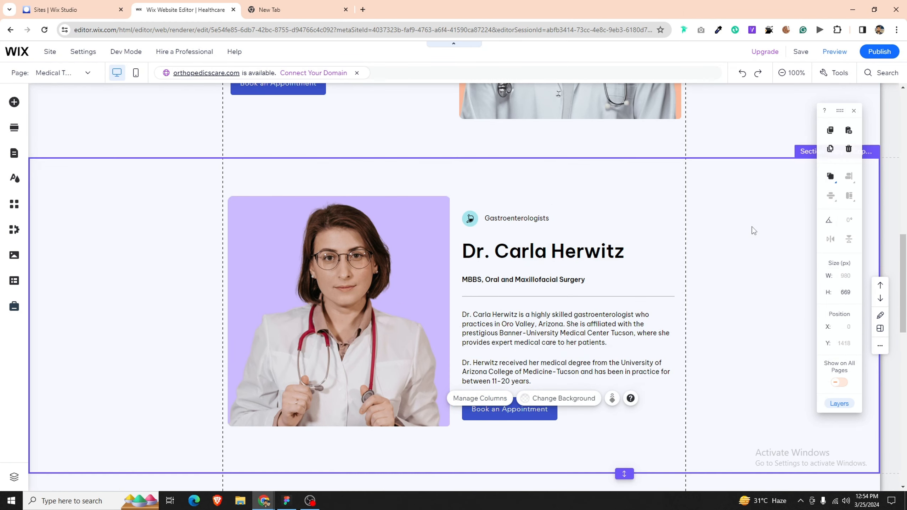
{"action": "scroll", "coordinate": [628, 266], "scroll_direction": "down", "scroll_amount": 10}
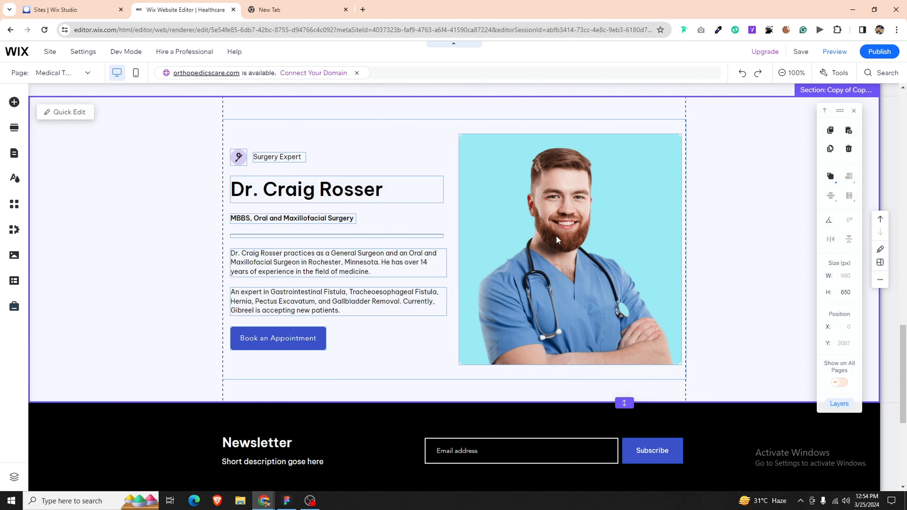
{"action": "left_click", "coordinate": [555, 235]}
Step: Replace the last strip's photo with Rectangle 14.png, the blonde doctor on yellow
{"action": "left_click", "coordinate": [519, 113]}
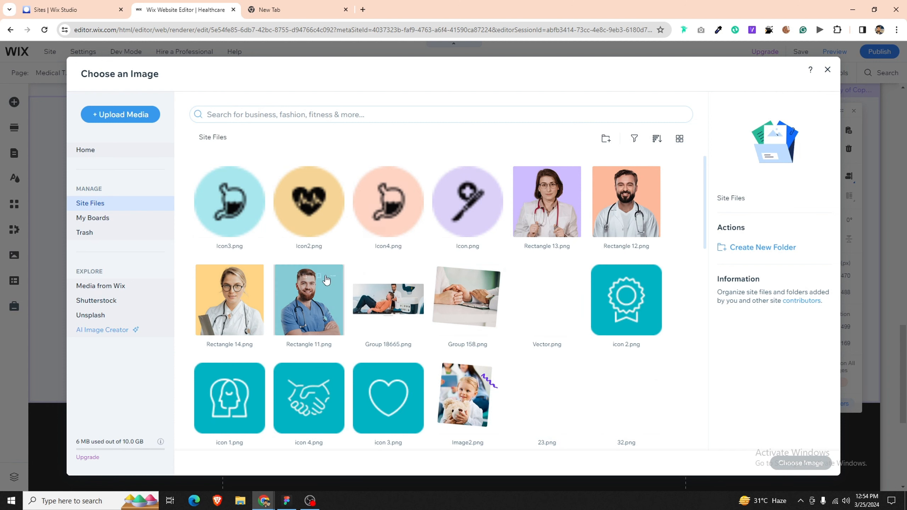
{"action": "left_click", "coordinate": [218, 314]}
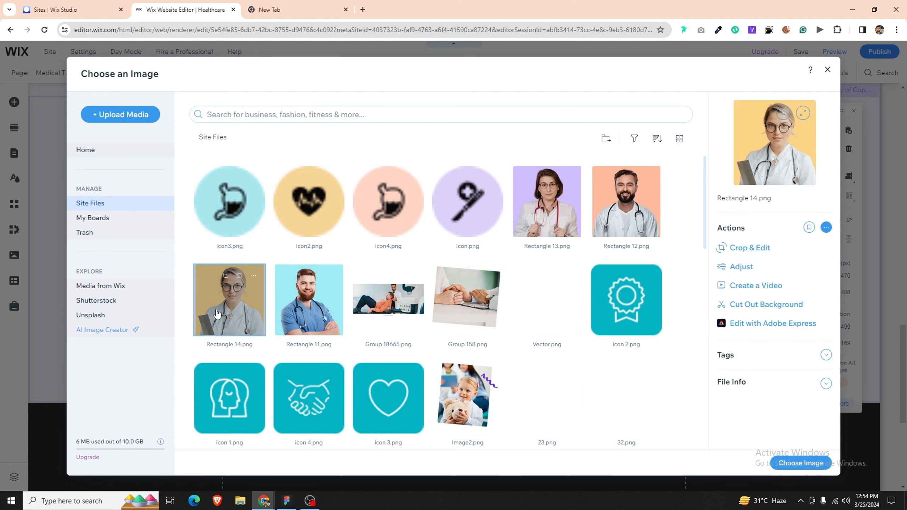
{"action": "double_click", "coordinate": [217, 313]}
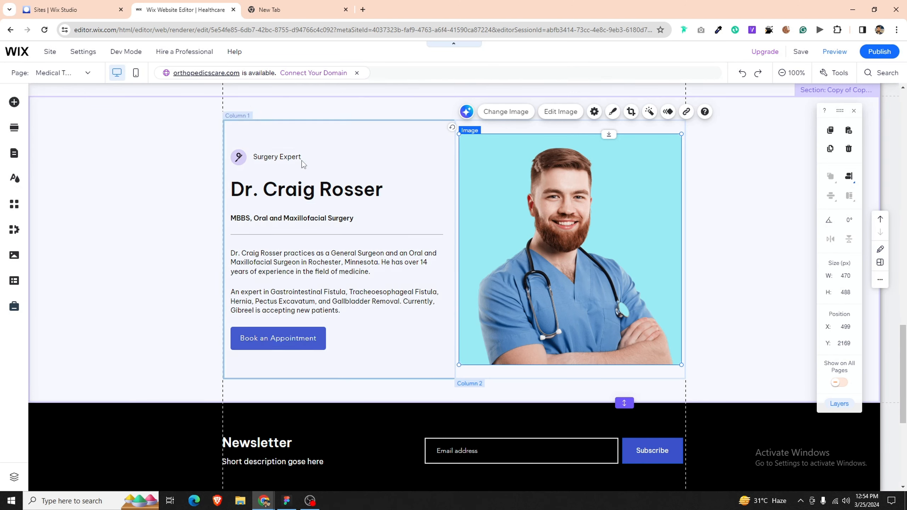
Step: Set the strip's specialty icon to Icon4.png
{"action": "left_click", "coordinate": [239, 158]}
{"action": "left_click", "coordinate": [239, 159]}
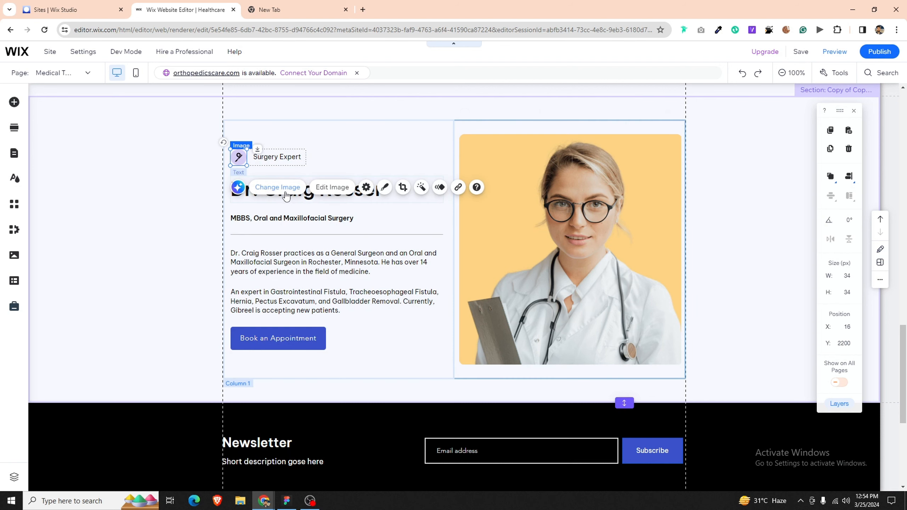
{"action": "left_click", "coordinate": [285, 189]}
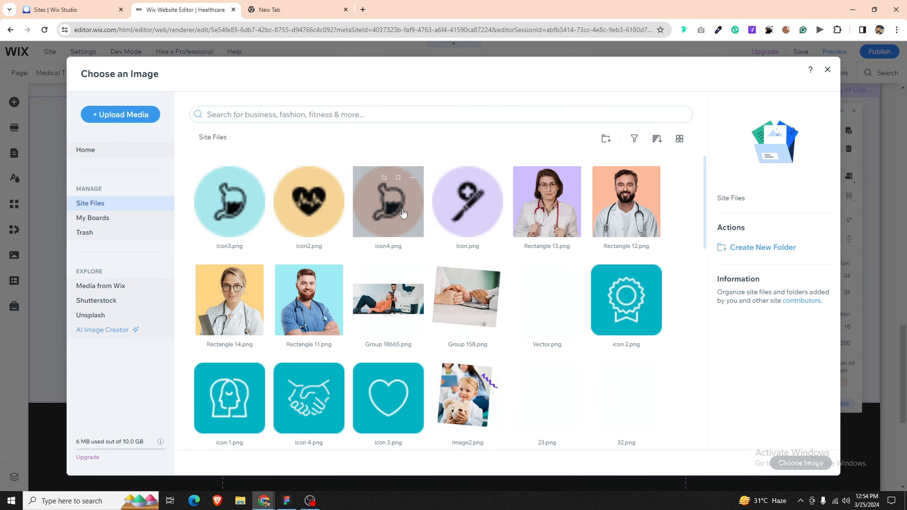
{"action": "left_click", "coordinate": [408, 214]}
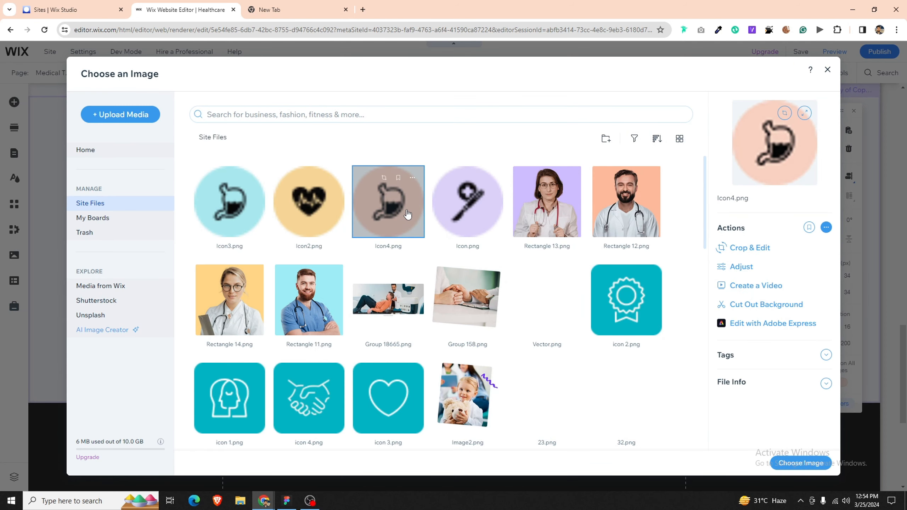
{"action": "double_click", "coordinate": [408, 214]}
{"action": "scroll", "coordinate": [414, 299], "scroll_direction": "up", "scroll_amount": 8}
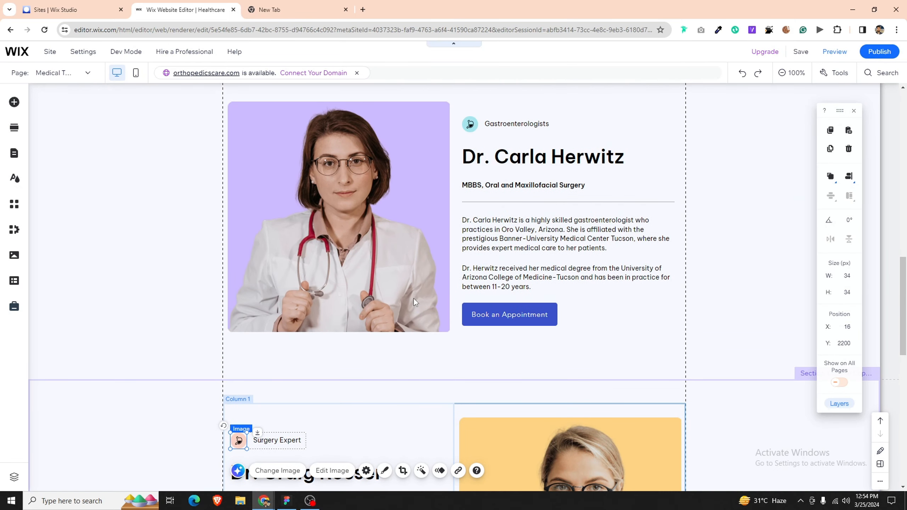
{"action": "scroll", "coordinate": [414, 299], "scroll_direction": "down", "scroll_amount": 5}
Step: Widen the specialty label to 212 px and change it to Obstetrician/gynecologists
{"action": "left_click", "coordinate": [286, 500]}
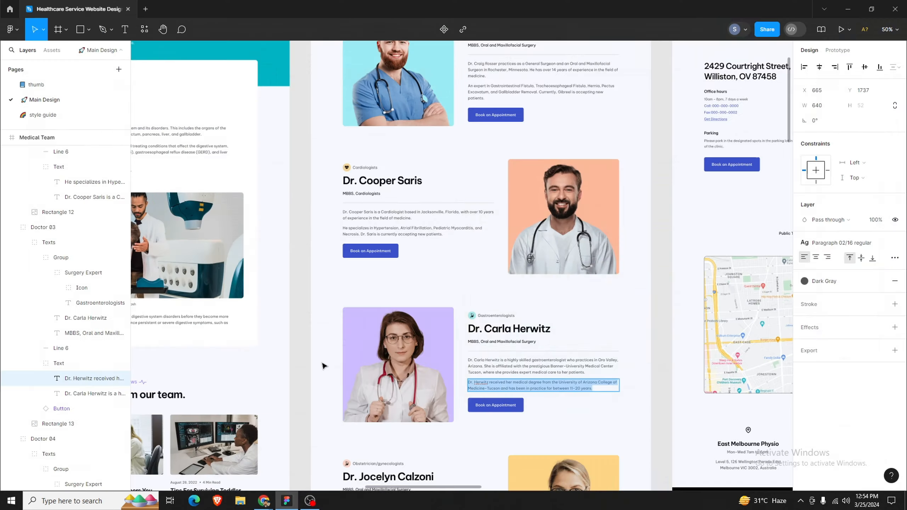
{"action": "scroll", "coordinate": [422, 376], "scroll_direction": "down", "scroll_amount": 3}
{"action": "left_click", "coordinate": [390, 370]}
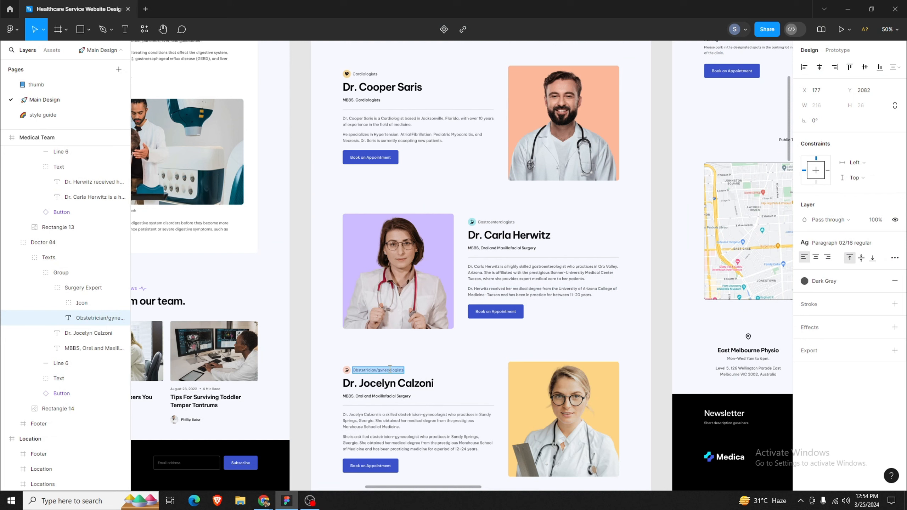
{"action": "left_click", "coordinate": [264, 501]}
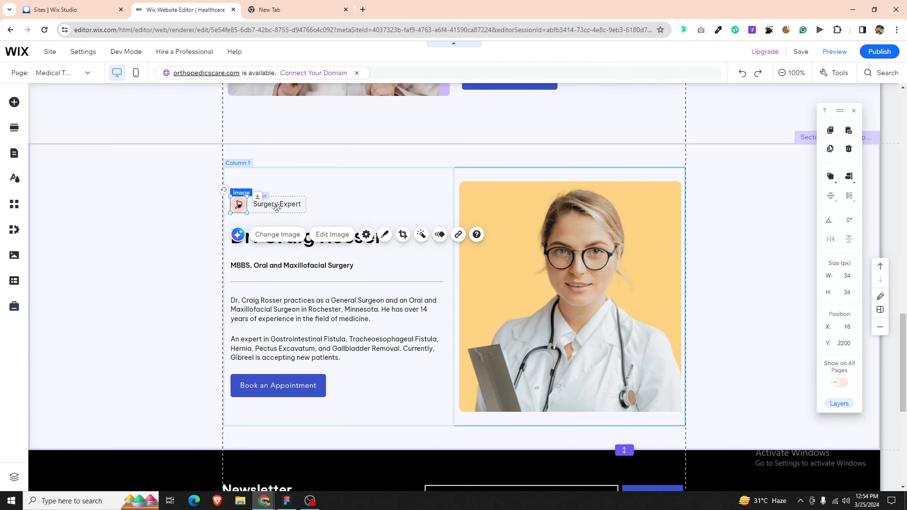
{"action": "left_click", "coordinate": [298, 204]}
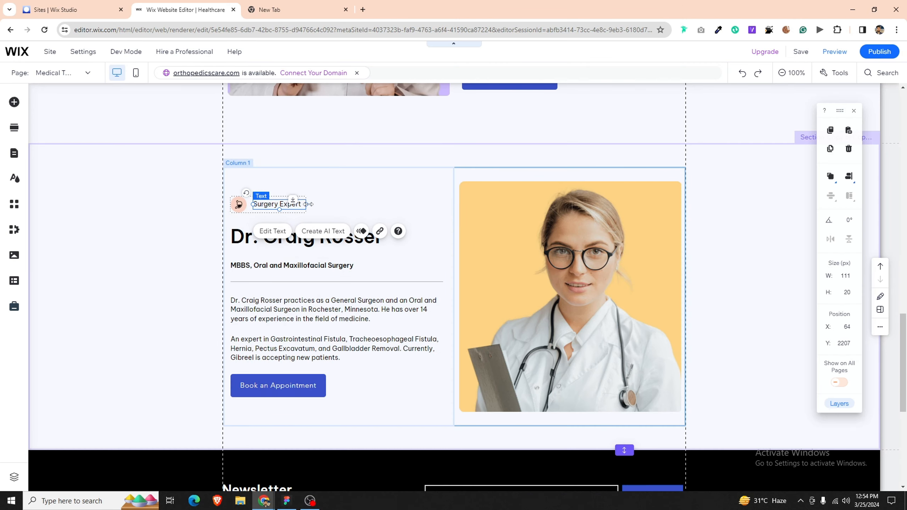
{"action": "left_click_drag", "start_coordinate": [308, 204], "coordinate": [339, 208]}
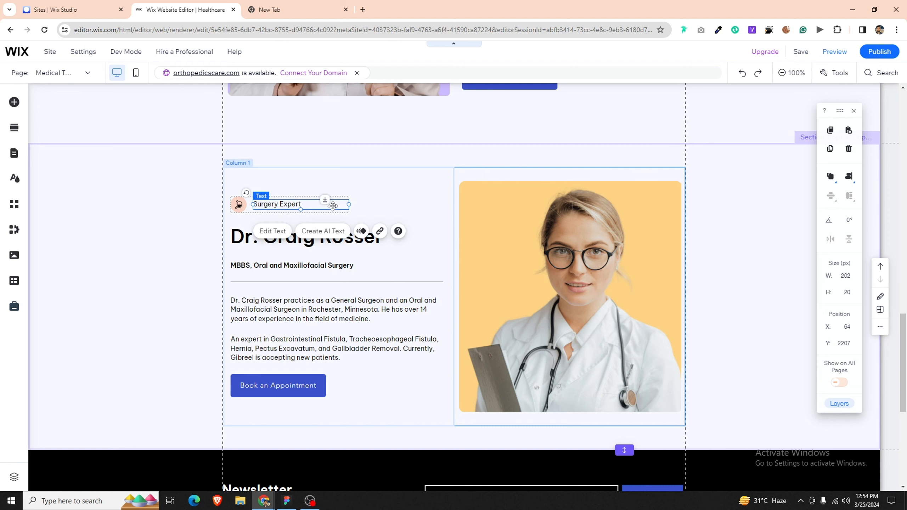
{"action": "double_click", "coordinate": [333, 205]}
{"action": "type", "text": "Obstetrician/gynecologists"}
{"action": "left_click", "coordinate": [361, 211]}
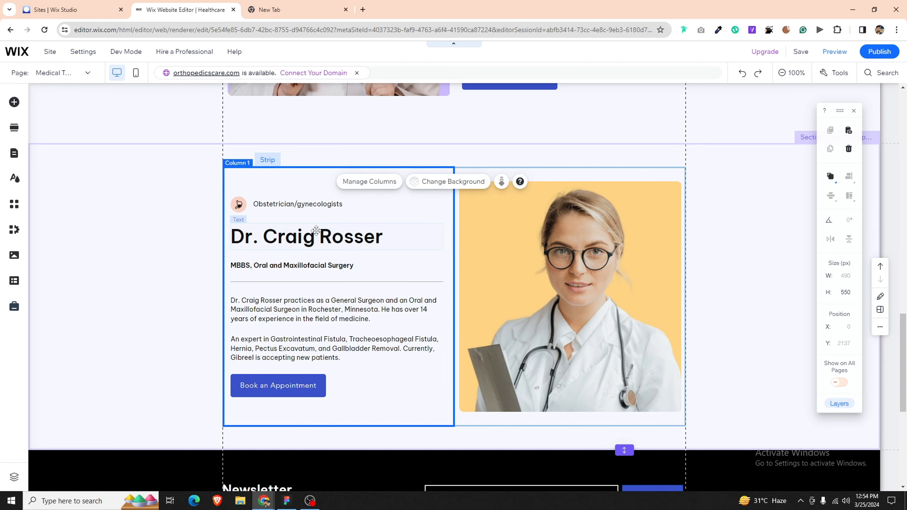
{"action": "left_click", "coordinate": [308, 237]}
{"action": "left_click", "coordinate": [287, 501]}
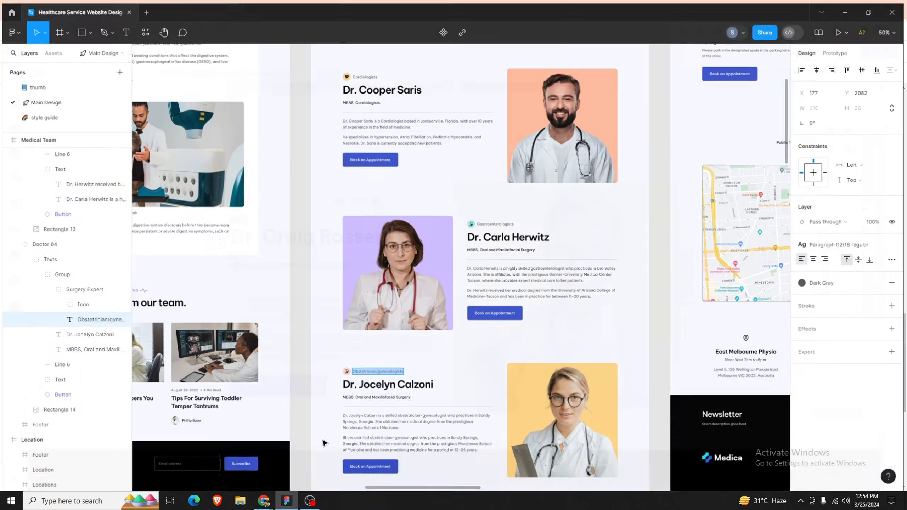
{"action": "left_click", "coordinate": [389, 384]}
{"action": "double_click", "coordinate": [389, 383]}
{"action": "key", "text": "ctrl+c"}
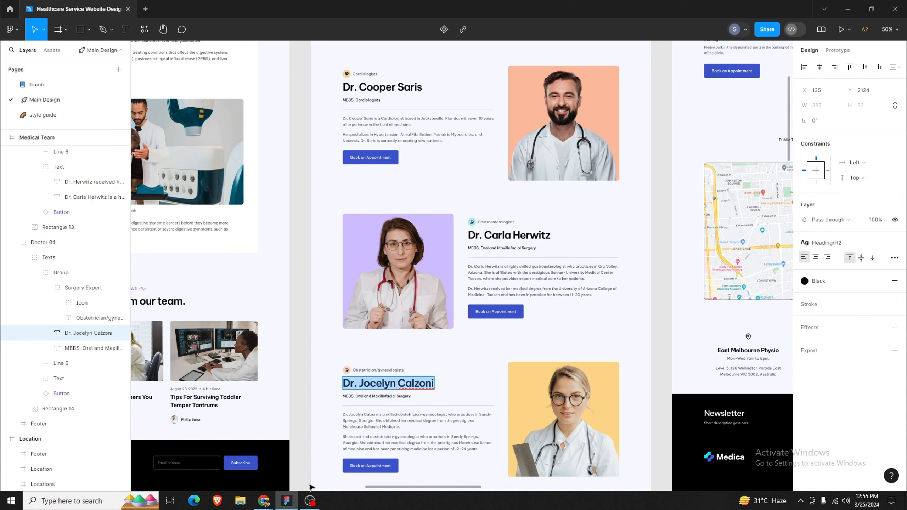
{"action": "left_click", "coordinate": [291, 504]}
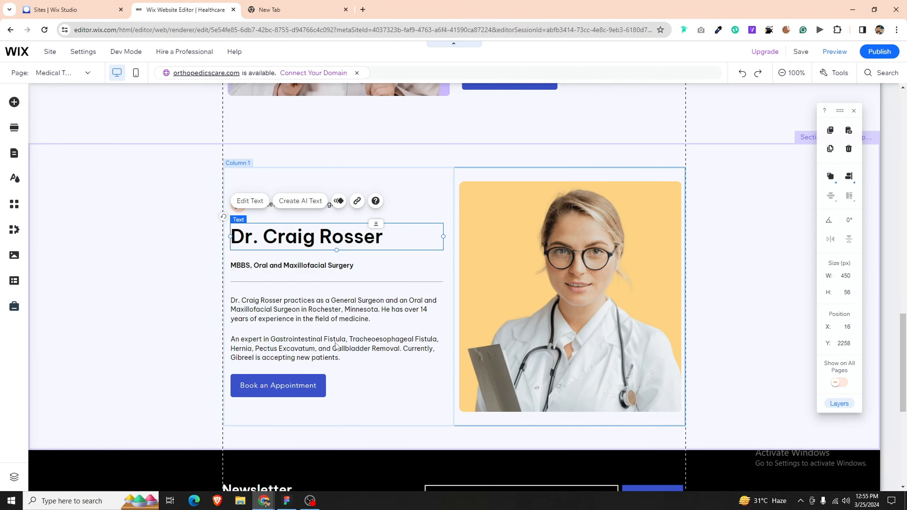
{"action": "double_click", "coordinate": [361, 242]}
{"action": "key", "text": "ctrl+v"}
{"action": "left_click", "coordinate": [286, 501]}
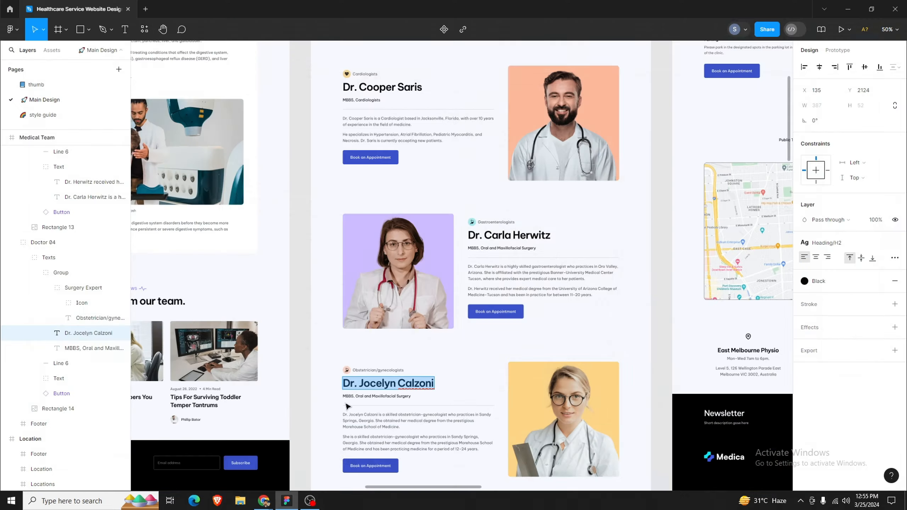
{"action": "left_click", "coordinate": [377, 396]}
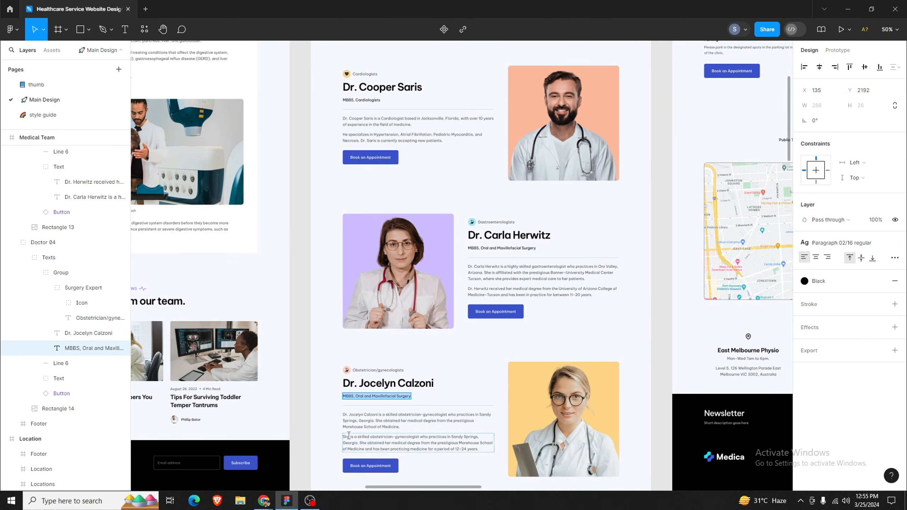
{"action": "left_click", "coordinate": [300, 501]}
{"action": "left_click", "coordinate": [311, 266]}
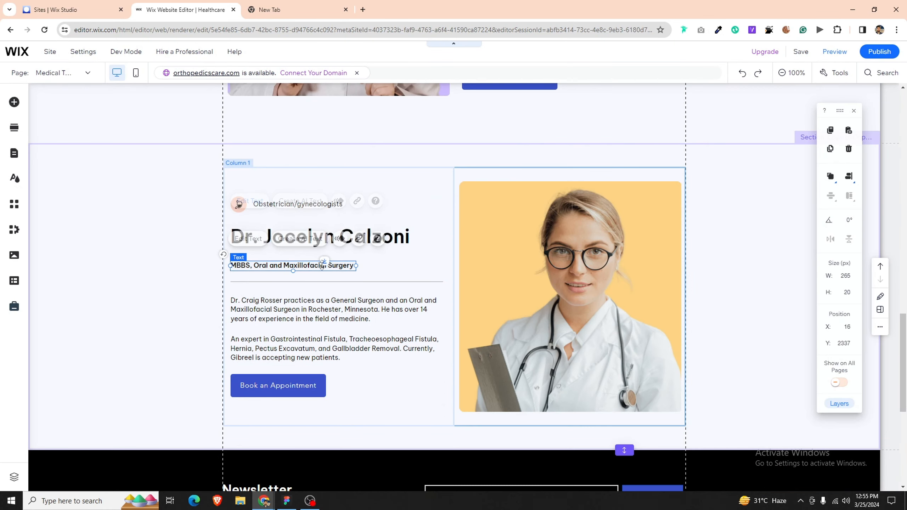
{"action": "double_click", "coordinate": [293, 266]}
{"action": "left_click", "coordinate": [287, 500]}
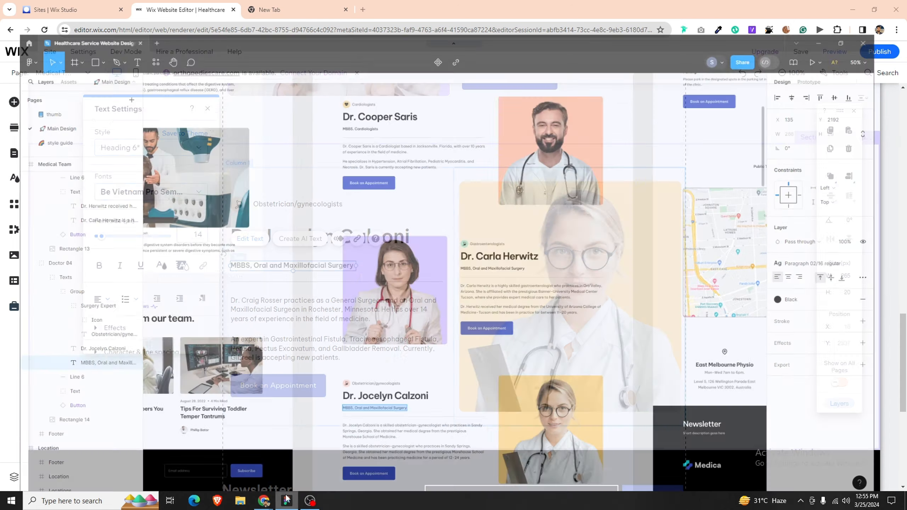
{"action": "left_click", "coordinate": [363, 420]}
{"action": "key", "text": "Return"}
{"action": "key", "text": "ctrl+c"}
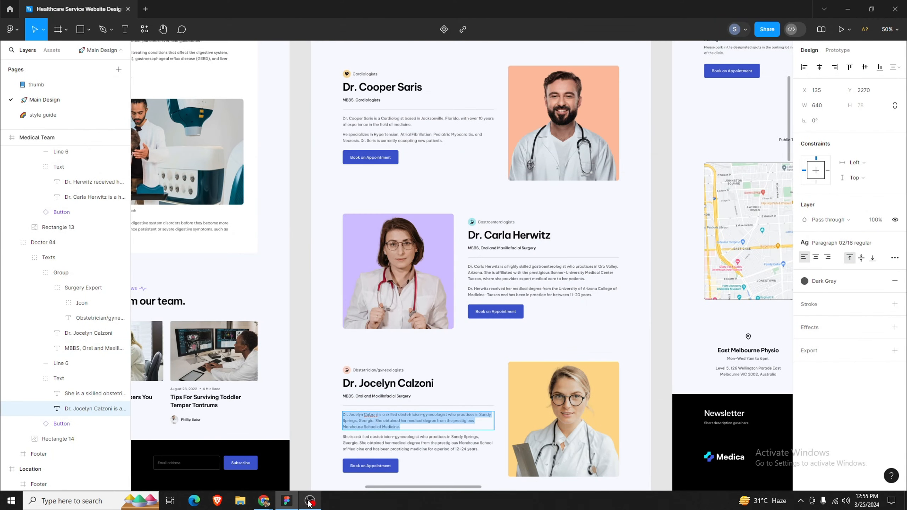
{"action": "left_click", "coordinate": [287, 500]}
{"action": "double_click", "coordinate": [324, 311]}
{"action": "key", "text": "ctrl+v"}
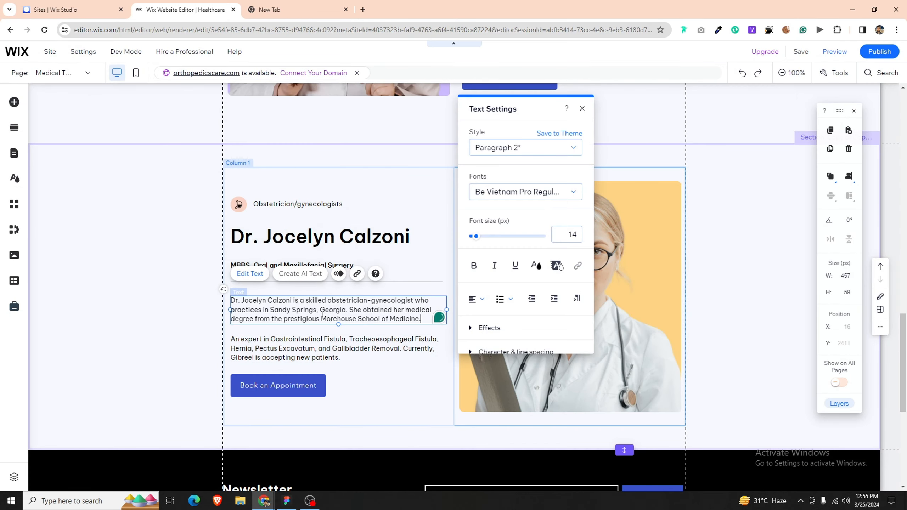
Step: Paste her second biography paragraph over the remaining old text
{"action": "left_click", "coordinate": [287, 501]}
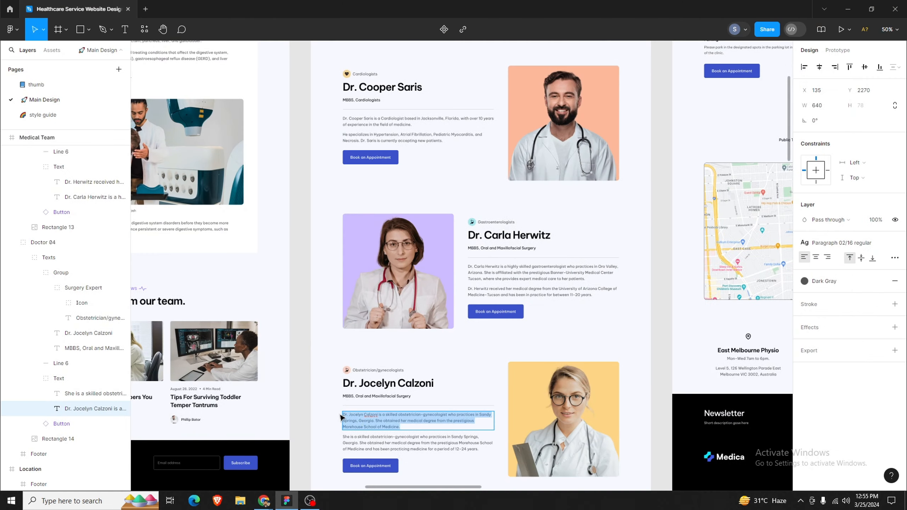
{"action": "left_click", "coordinate": [381, 444]}
{"action": "key", "text": "ctrl+c"}
{"action": "key", "text": "Return"}
{"action": "left_click", "coordinate": [287, 501]}
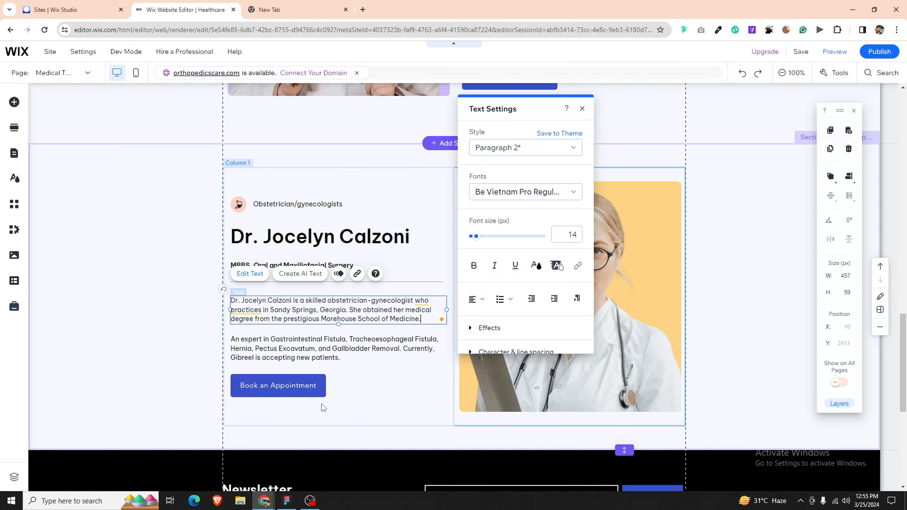
{"action": "double_click", "coordinate": [338, 360]}
{"action": "key", "text": "ctrl+v"}
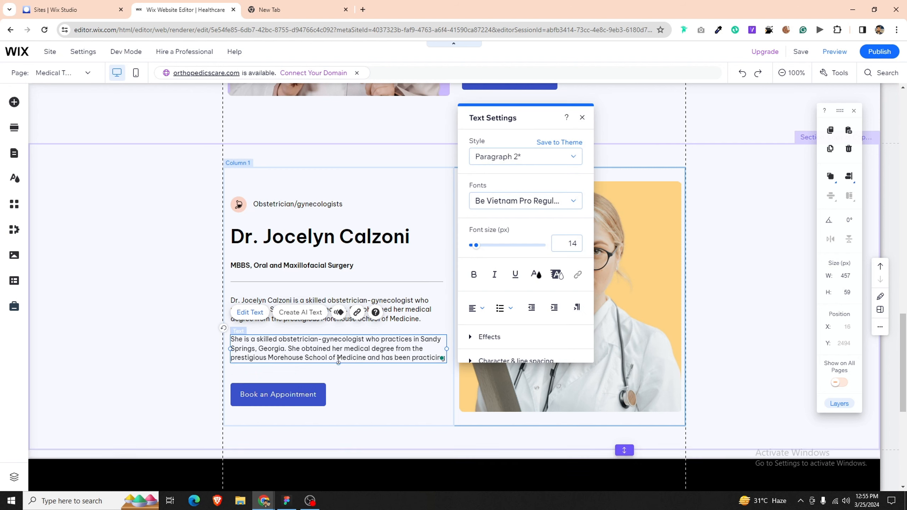
{"action": "left_click", "coordinate": [347, 391]}
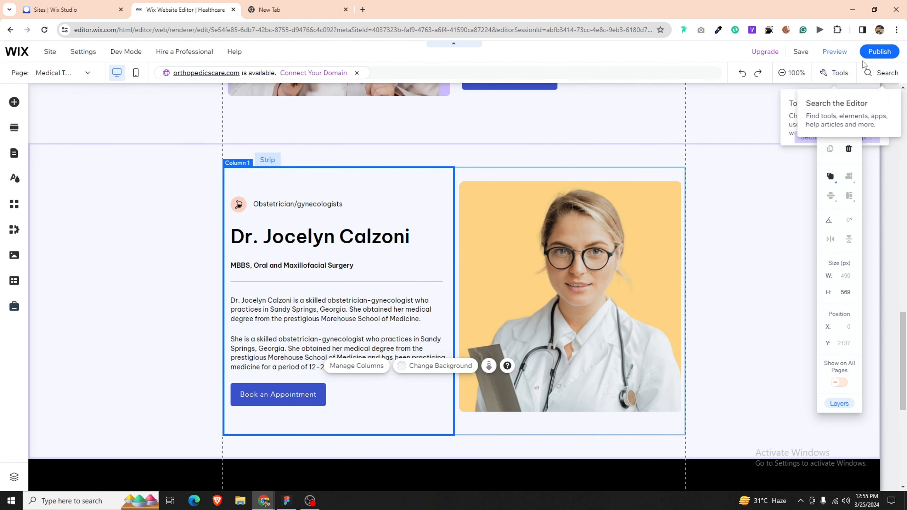
Step: Publish the site and close the Congratulations dialog
{"action": "left_click", "coordinate": [865, 57]}
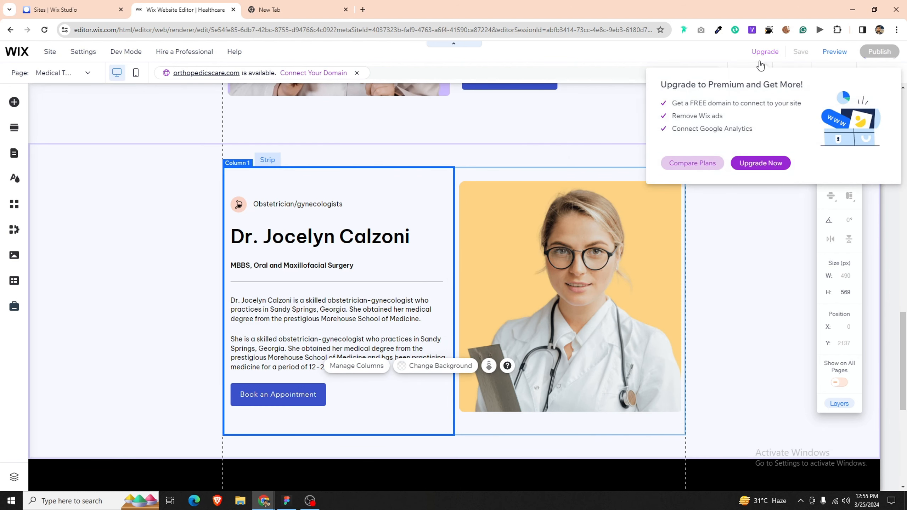
{"action": "left_click", "coordinate": [771, 246]}
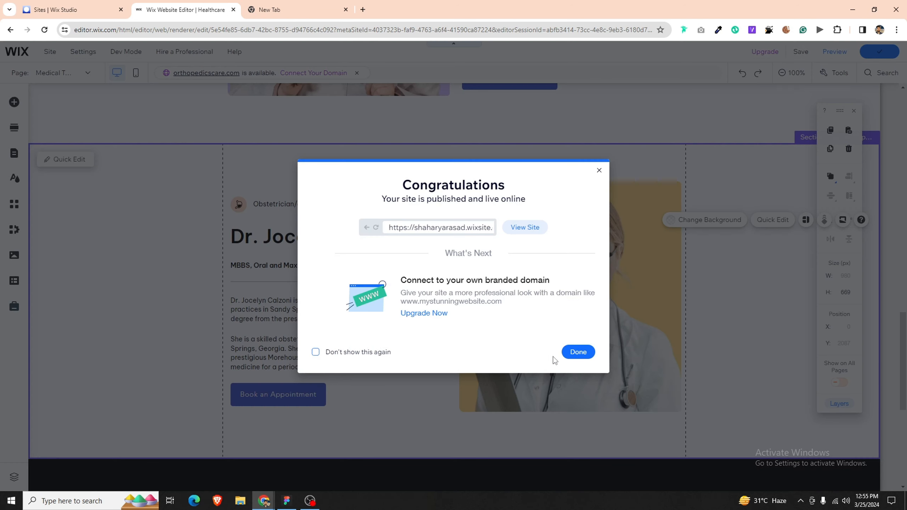
{"action": "left_click", "coordinate": [568, 354]}
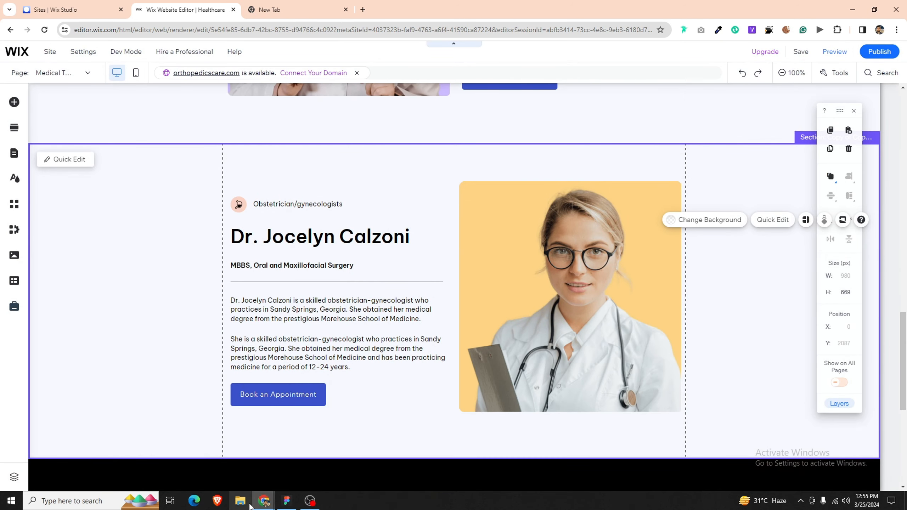
{"action": "left_click", "coordinate": [285, 501]}
{"action": "scroll", "coordinate": [467, 344], "scroll_direction": "down", "scroll_amount": 5}
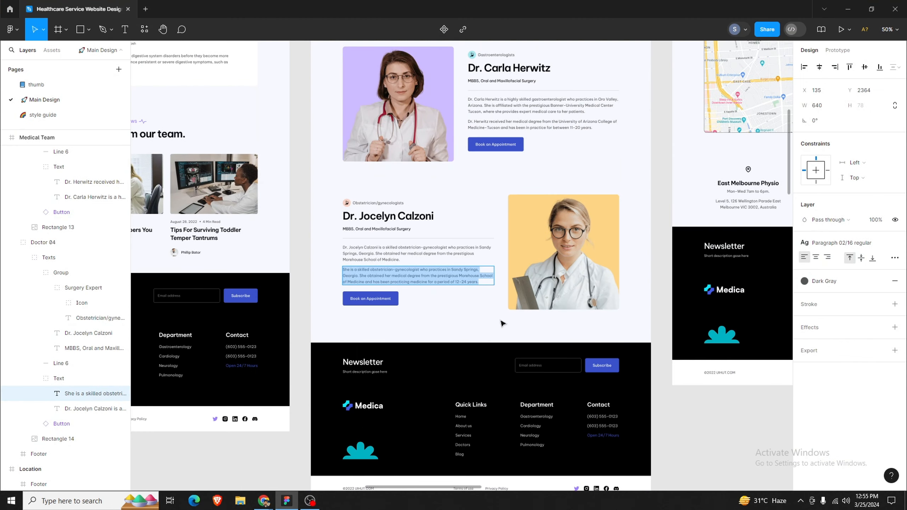
{"action": "scroll", "coordinate": [503, 323], "scroll_direction": "up", "scroll_amount": 10}
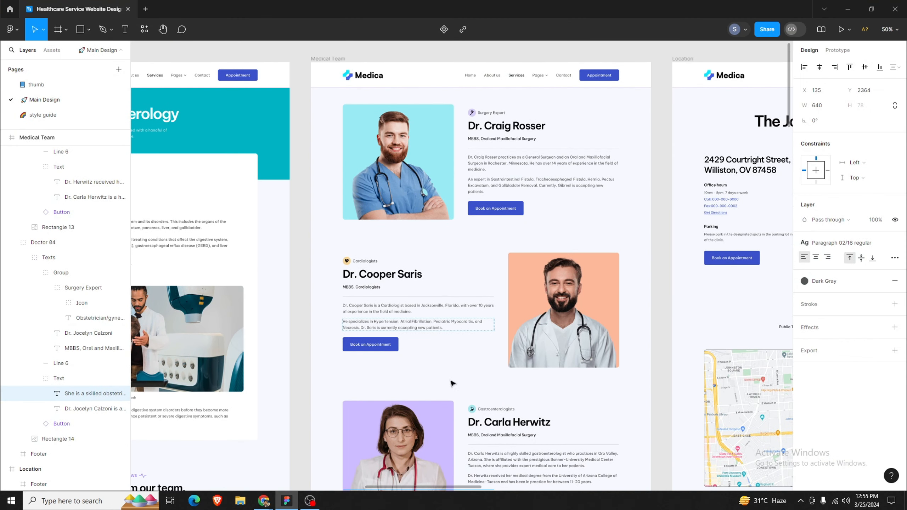
{"action": "left_click", "coordinate": [310, 502]}
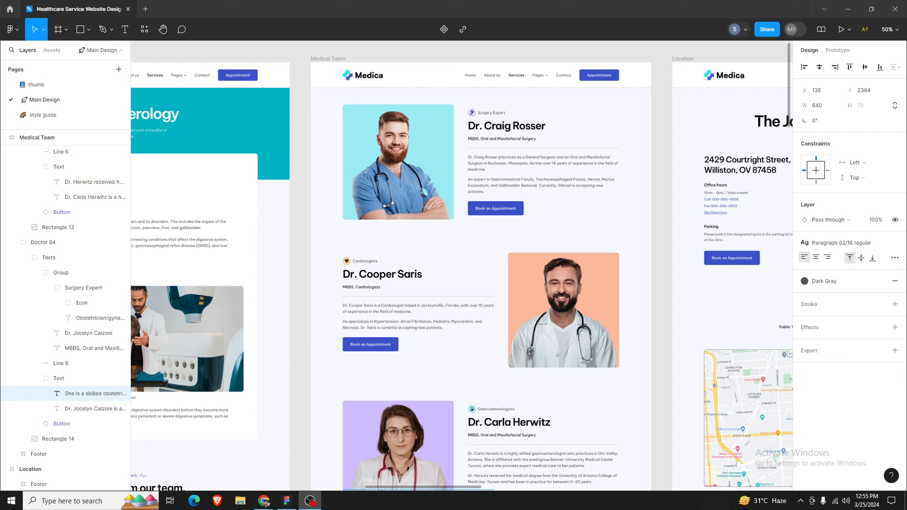
{"action": "left_click", "coordinate": [280, 502]}
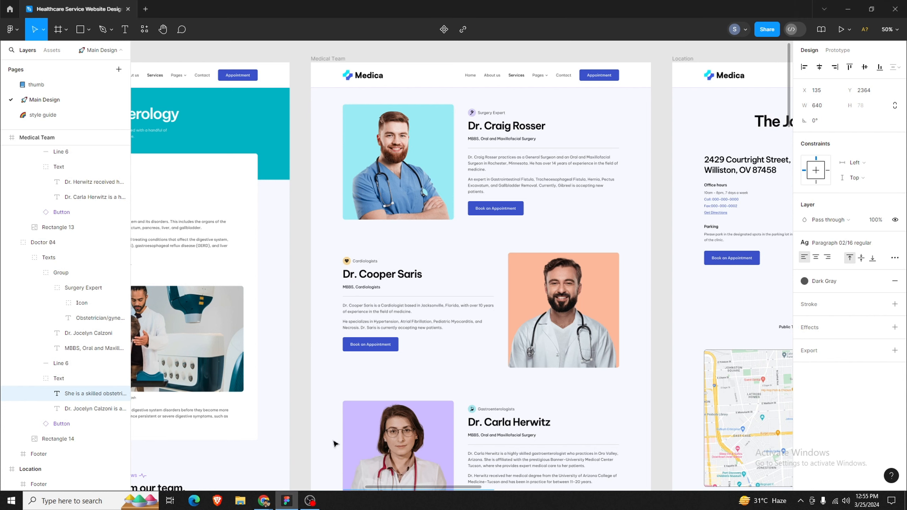
{"action": "left_click", "coordinate": [410, 397]}
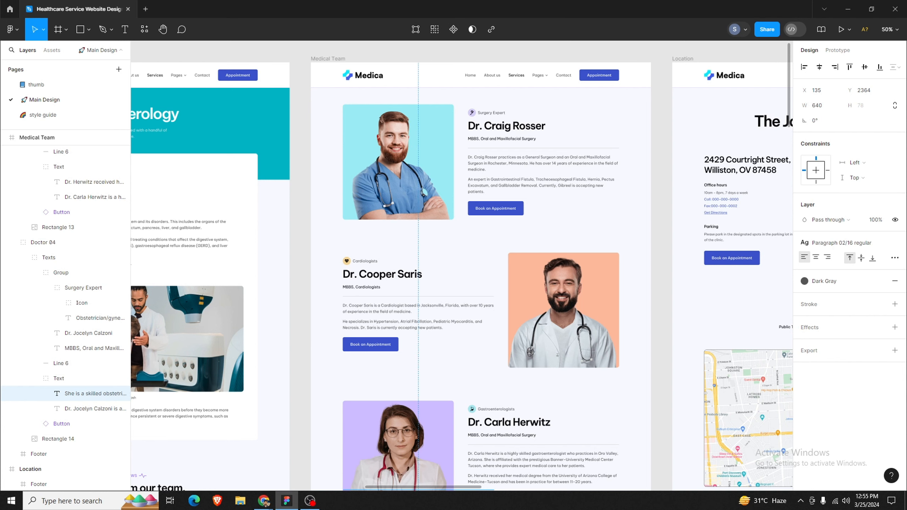